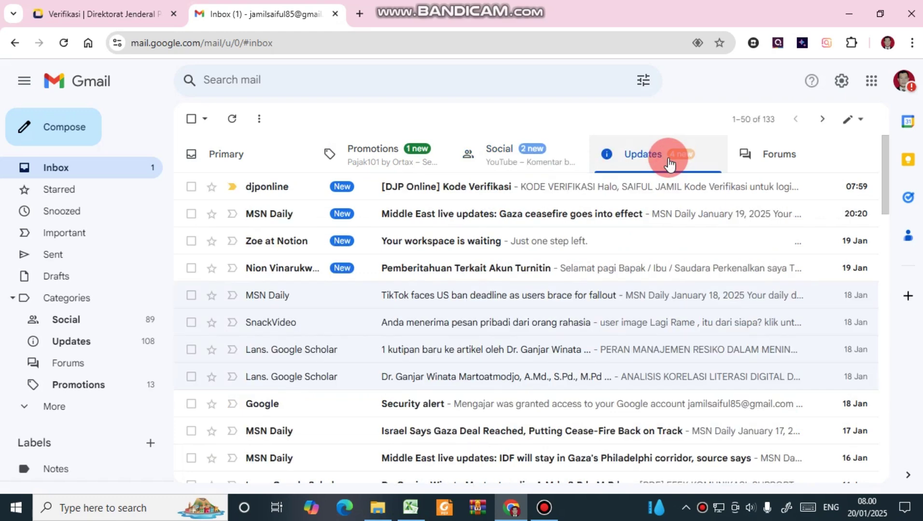
Copy the verification code from the [DJP Online] Kode Verifikasi email and paste it into the DJP login code boxes.
left_click(496, 186)
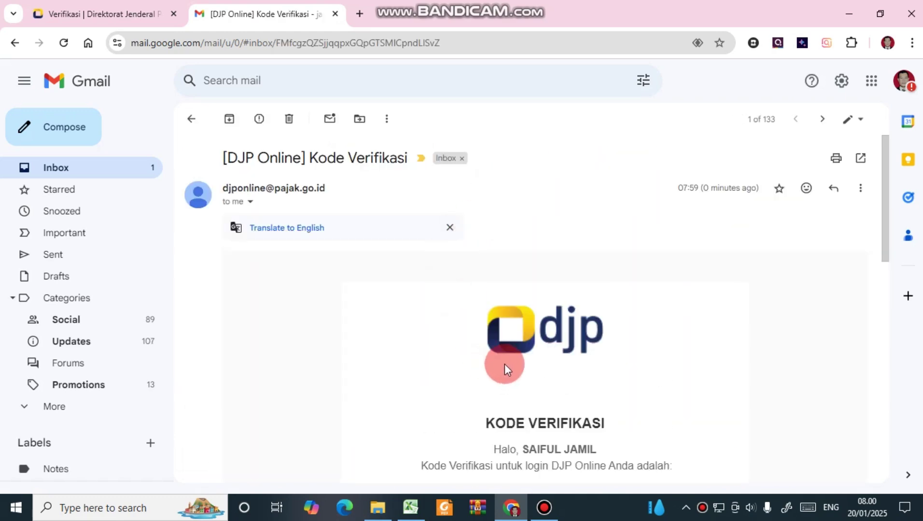
scroll(505, 364, "down", 3)
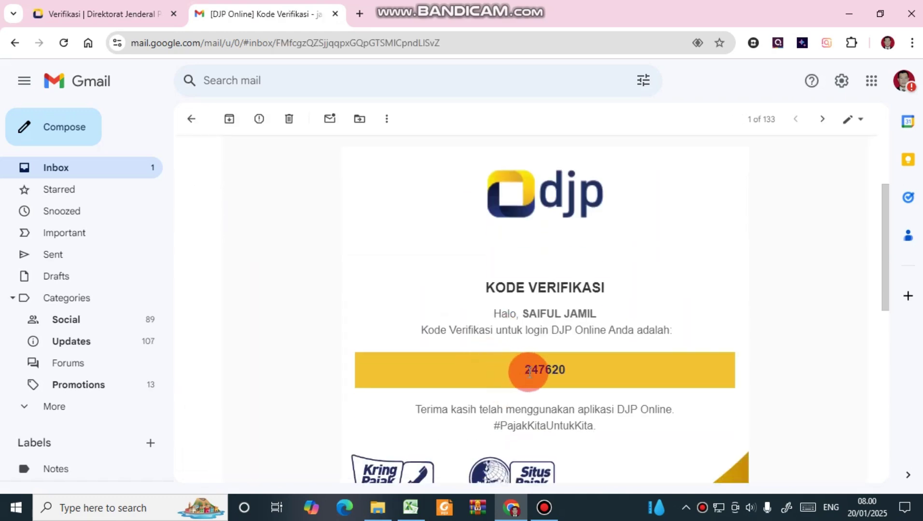
left_click_drag(529, 372, 581, 376)
key("ctrl+c")
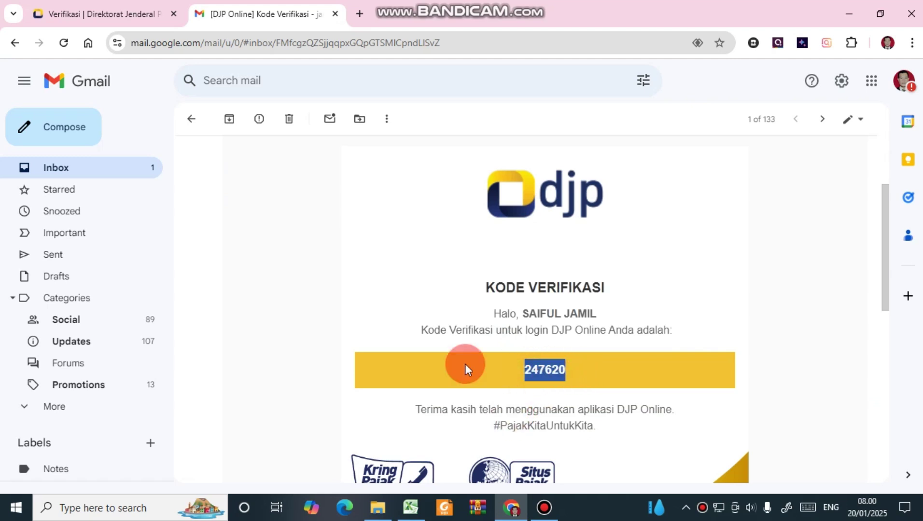
left_click(145, 13)
left_click(380, 323)
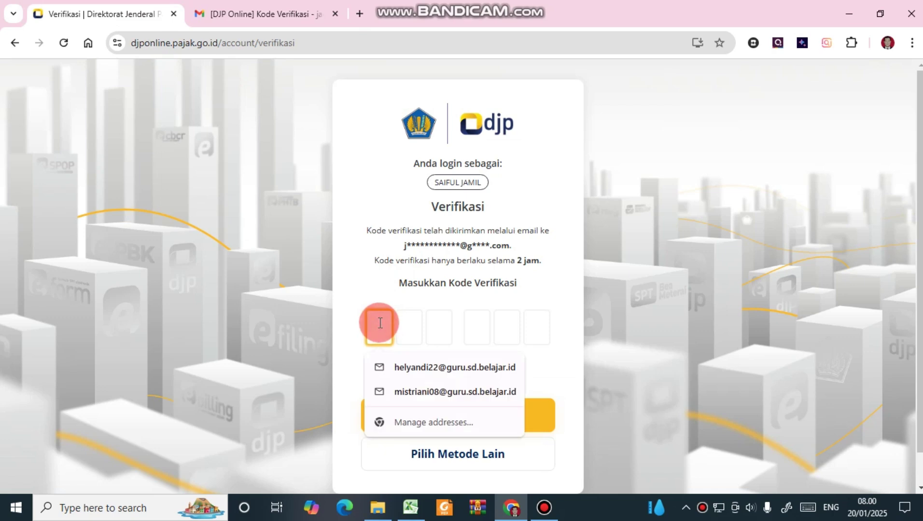
key("ctrl+v")
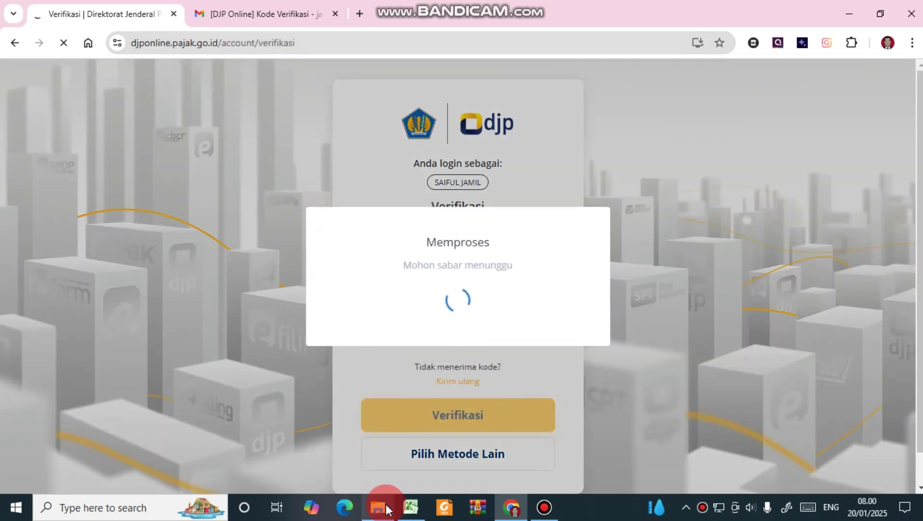
Search the withholding slips PDF for the taxpayer's name and review the matching 1721-A2 slip on page 75.
mouse_move(382, 507)
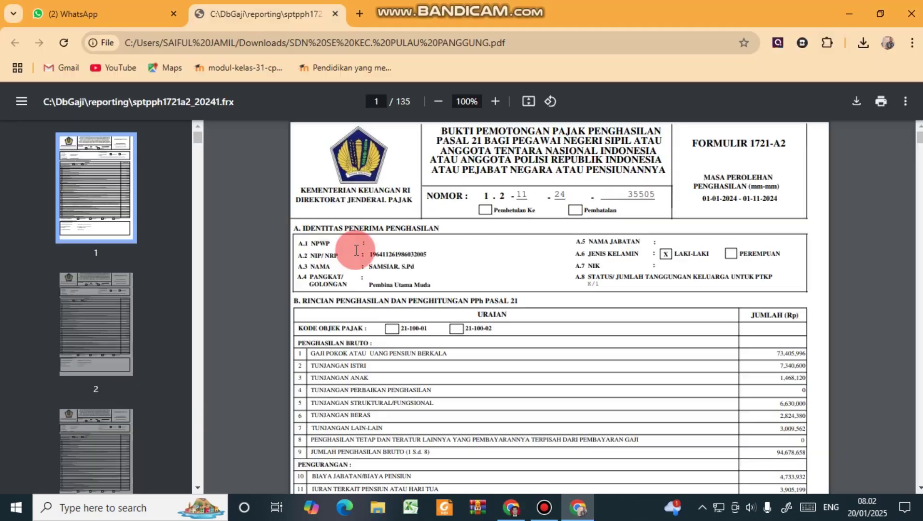
key("ctrl+f")
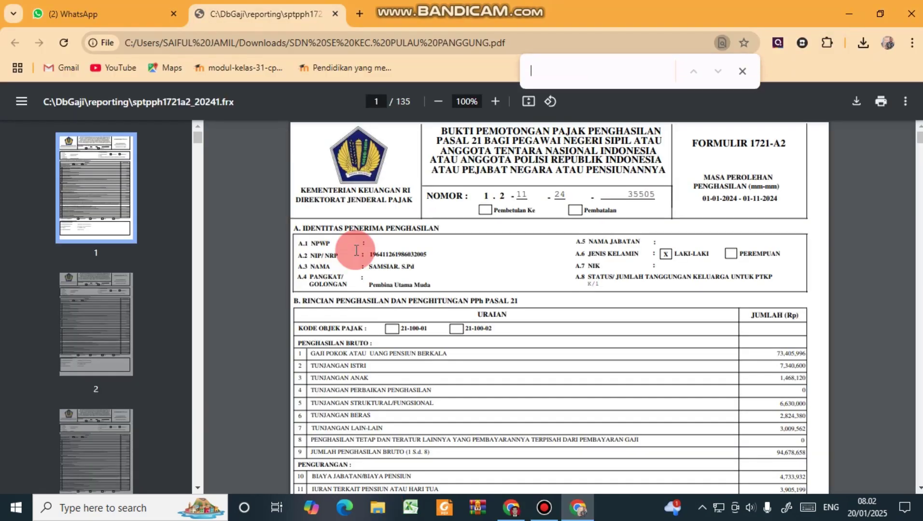
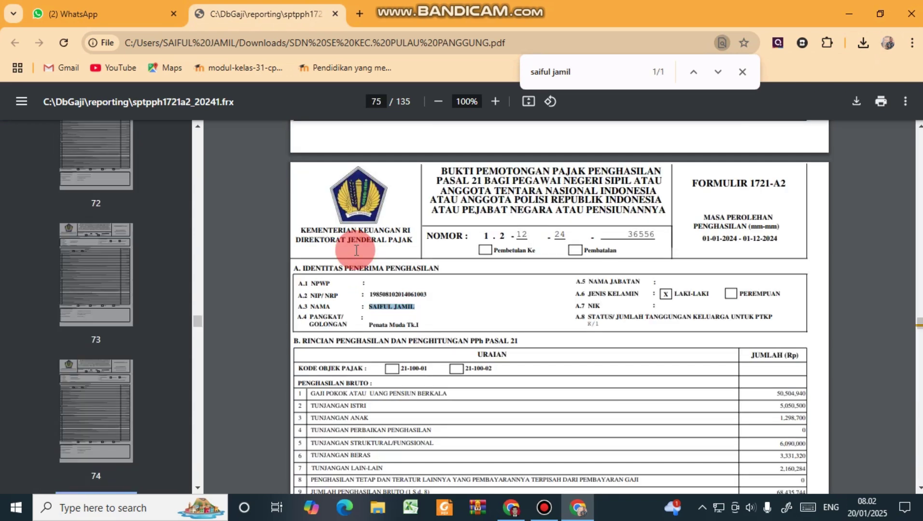
scroll(493, 296, "down", 3)
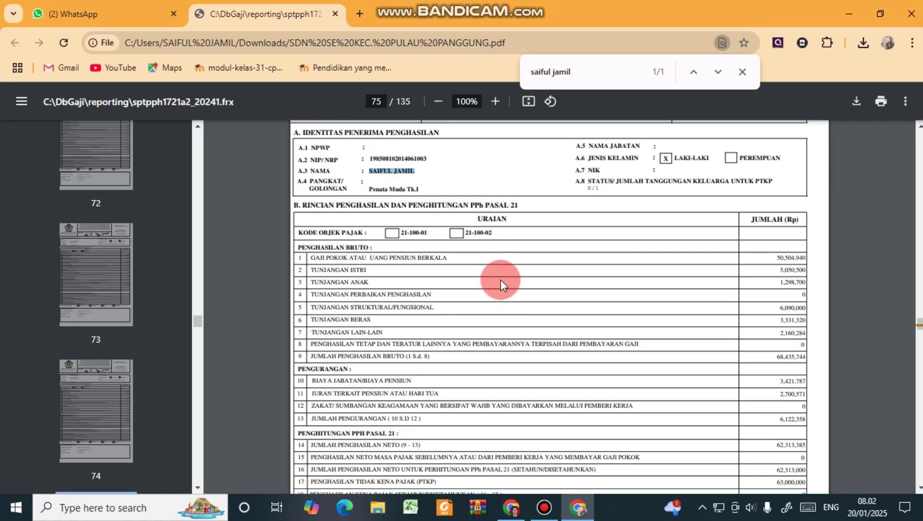
scroll(501, 283, "down", 3)
scroll(502, 283, "up", 2)
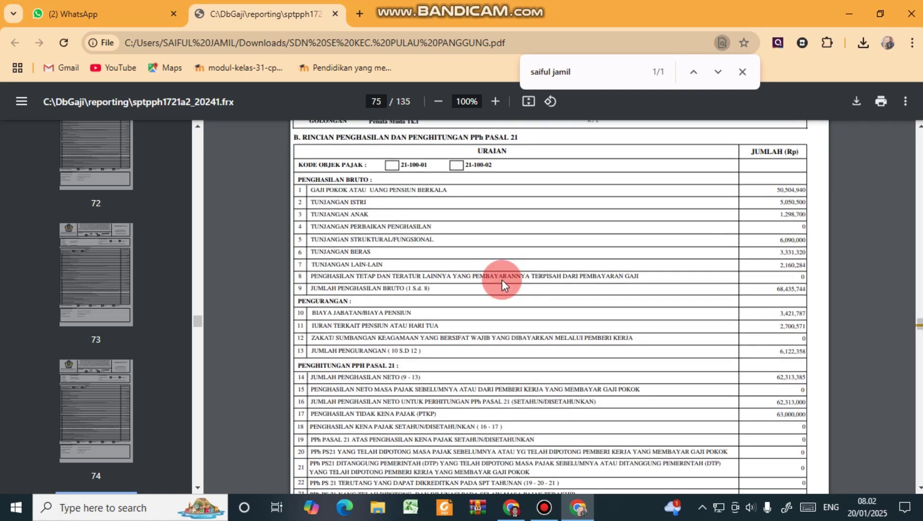
scroll(502, 280, "down", 5)
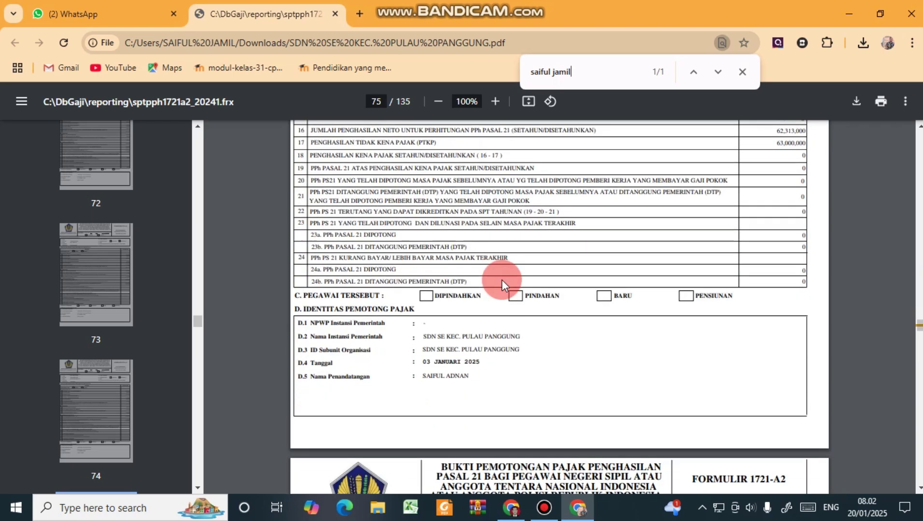
scroll(502, 280, "up", 5)
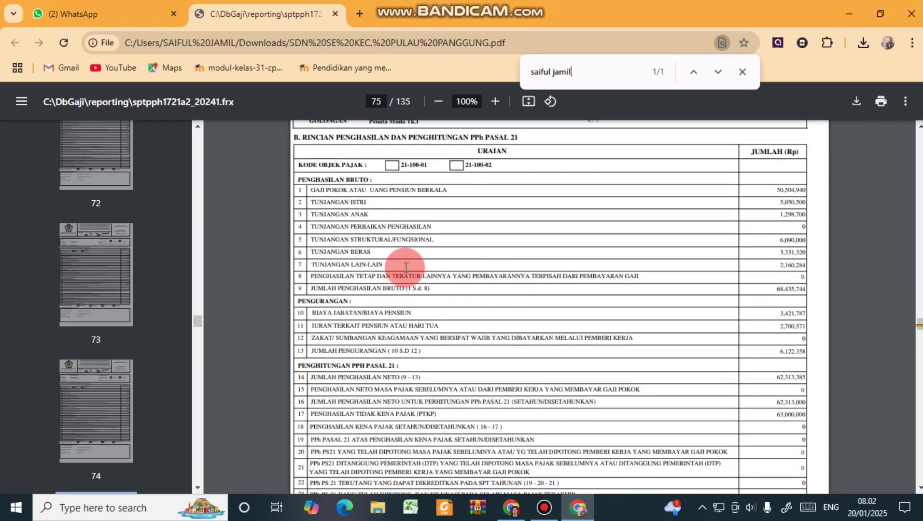
Open DJP Online's Lapor e-Filing service and browse the Arsip SPT list of 10 past Nihil filings.
left_click(504, 514)
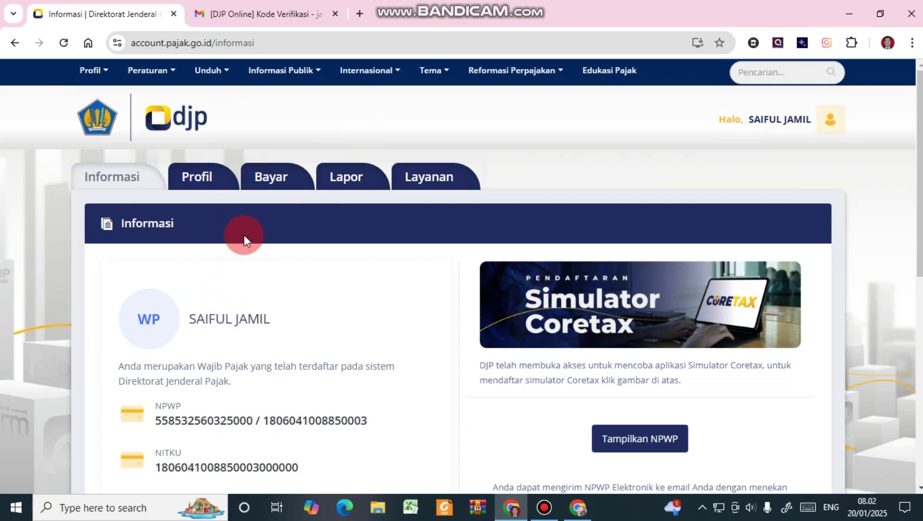
left_click(342, 183)
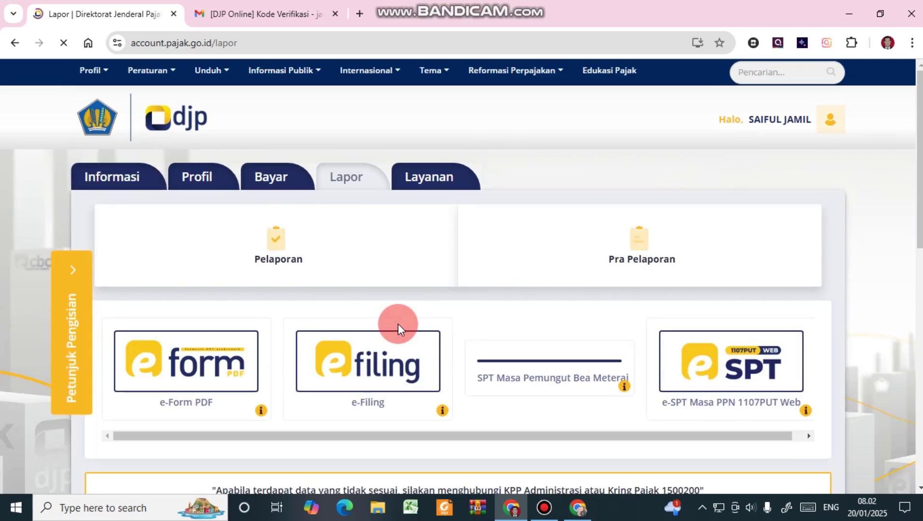
scroll(368, 323, "down", 1)
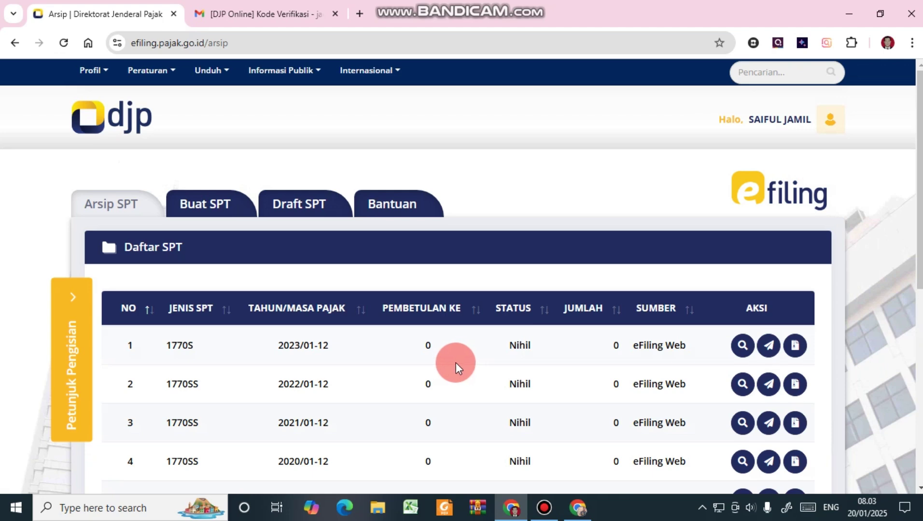
scroll(451, 361, "down", 3)
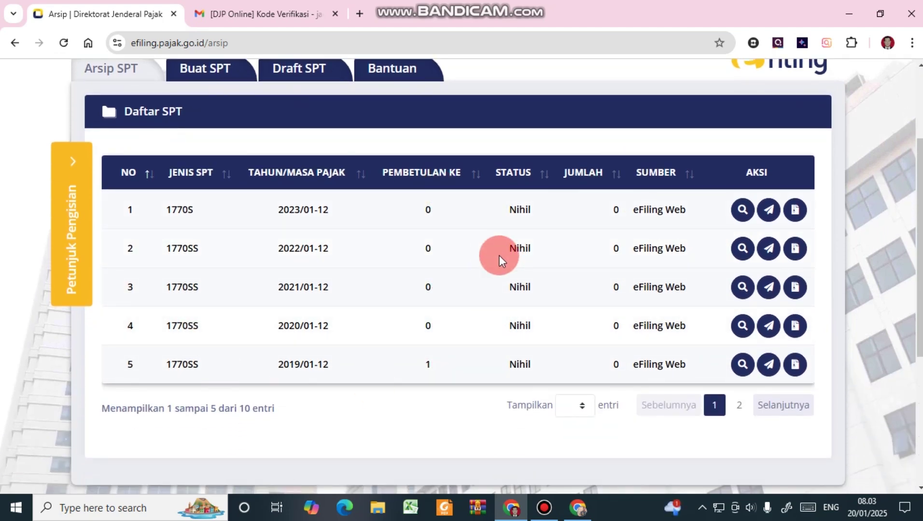
scroll(499, 255, "up", 3)
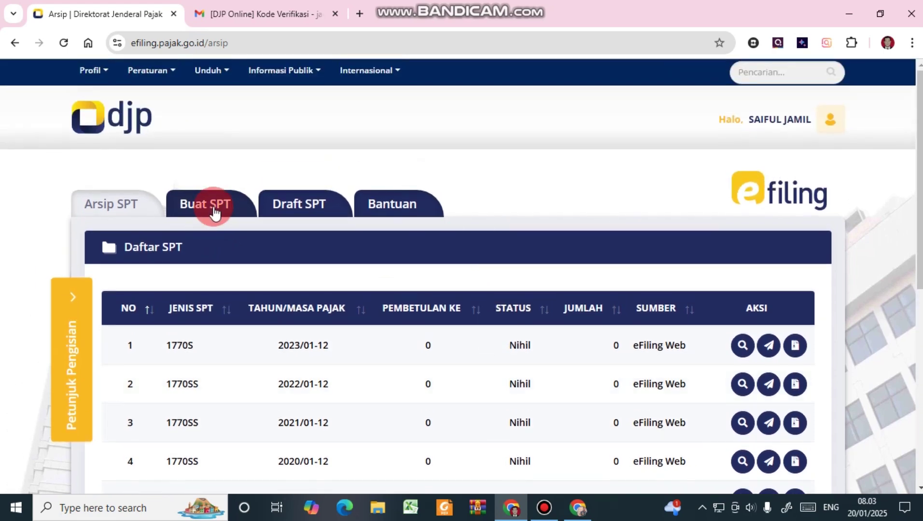
Start a new SPT, answering Tidak to both the business/free-profession and MT/PH questions.
left_click(215, 211)
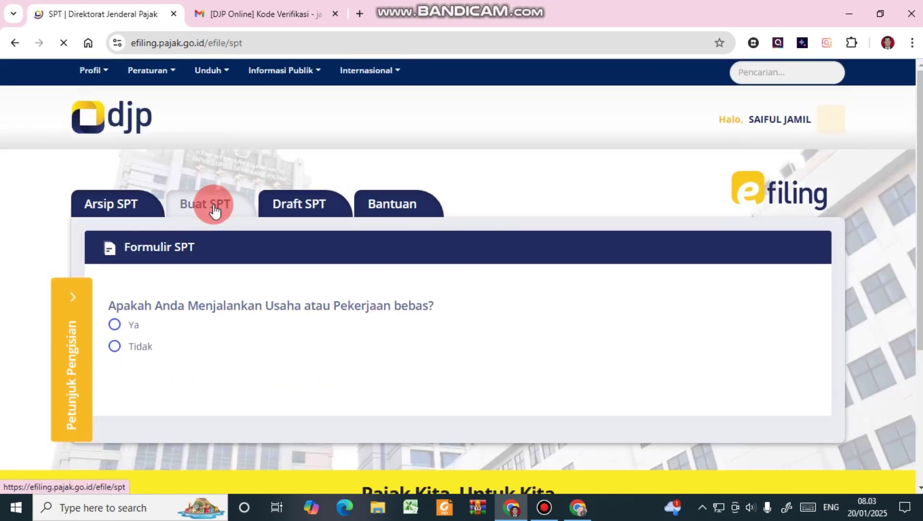
left_click(145, 346)
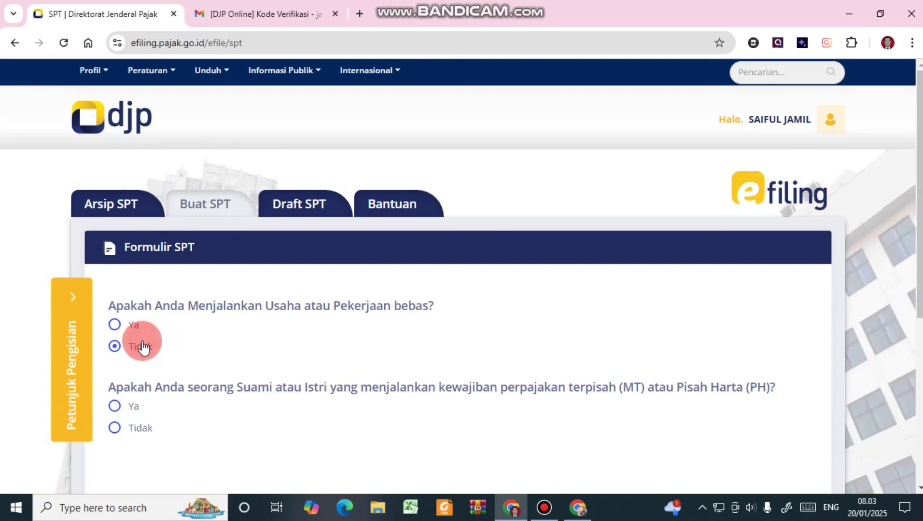
scroll(153, 341, "down", 1)
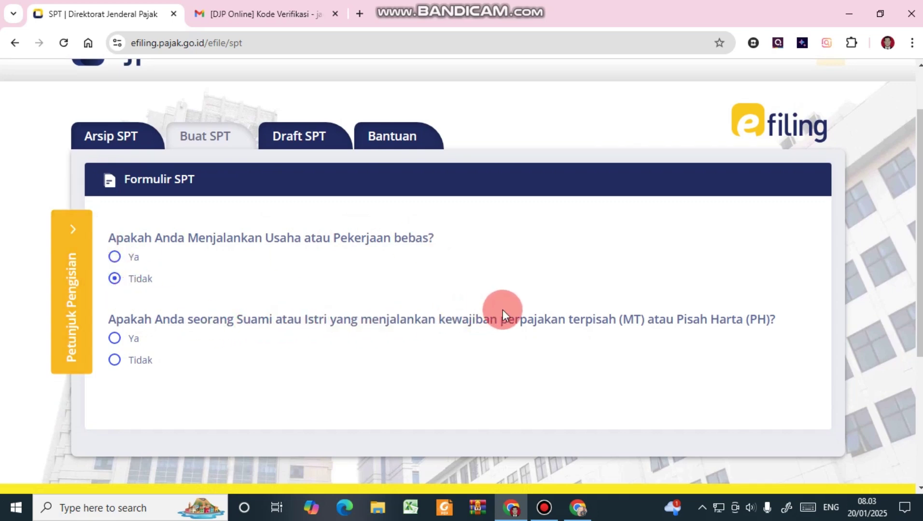
left_click(147, 363)
scroll(309, 339, "down", 3)
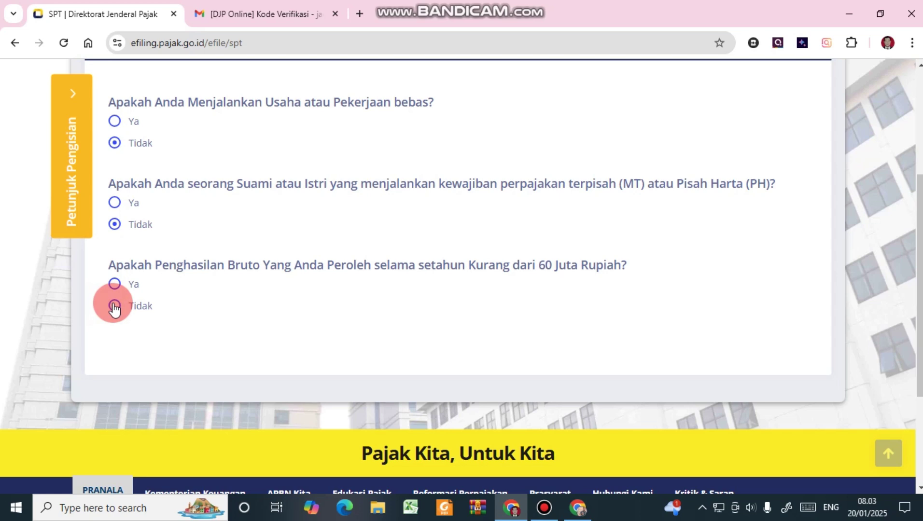
mouse_move(579, 507)
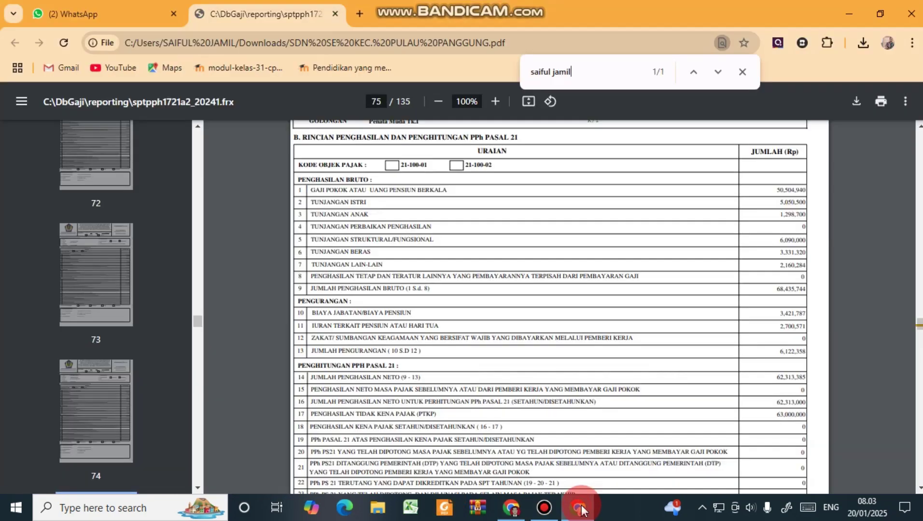
In the page 75 slip, select the row 9 gross income total 68,435,744.
left_click(582, 508)
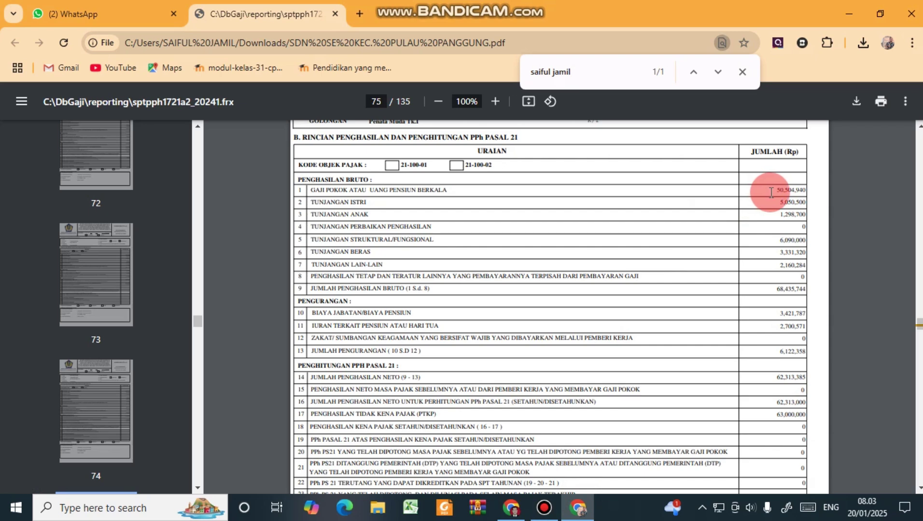
scroll(577, 315, "down", 3)
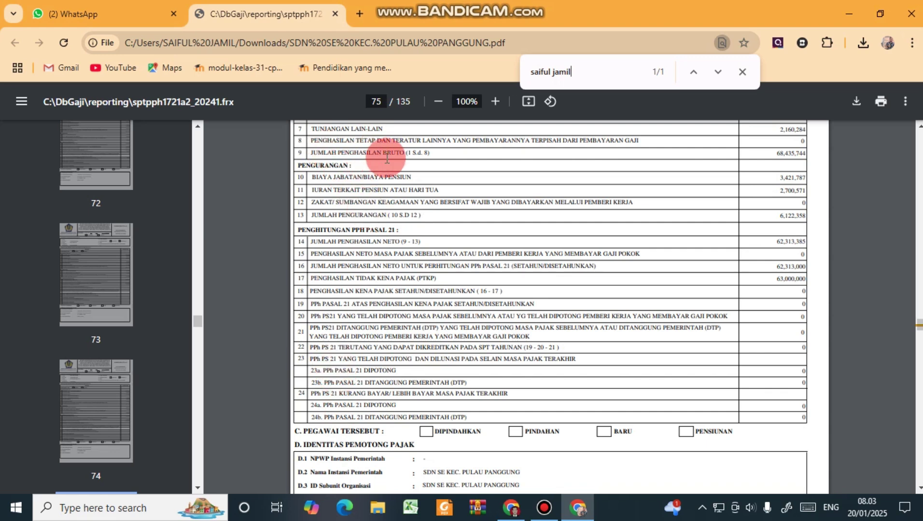
left_click_drag(773, 153, 816, 154)
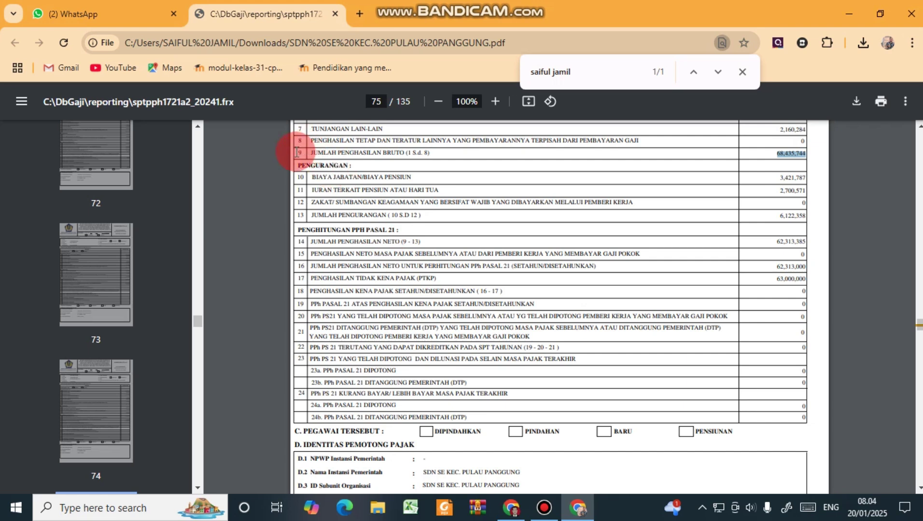
left_click_drag(301, 153, 361, 140)
left_click_drag(303, 160, 304, 154)
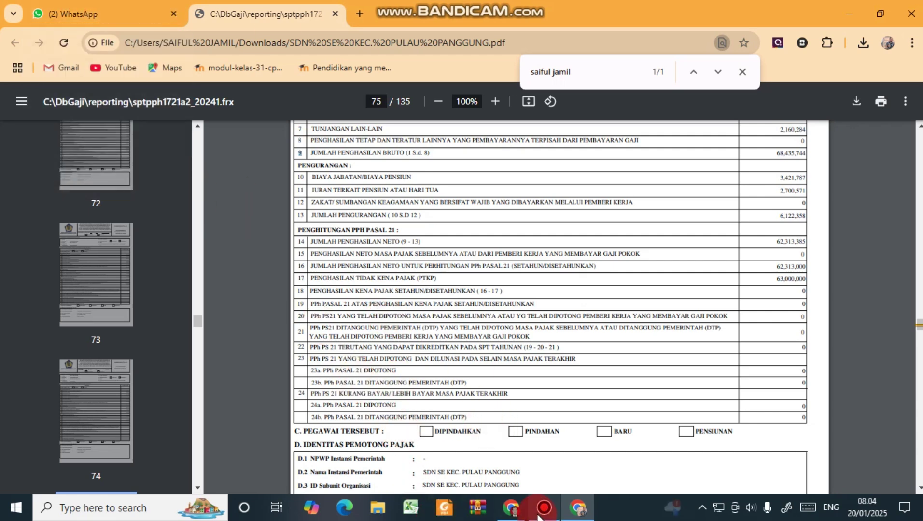
Answer Tidak to the under-60-million question and choose the form-based SPT 1770 S.
left_click(523, 512)
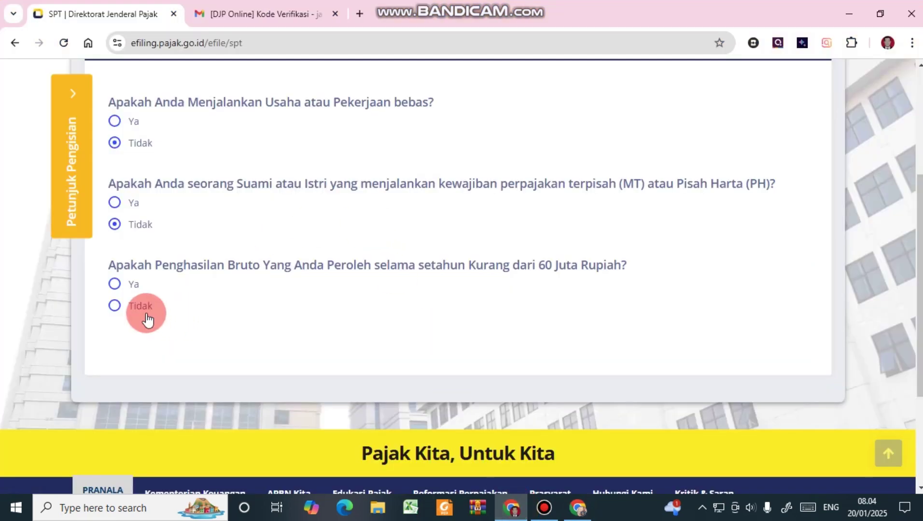
left_click(121, 306)
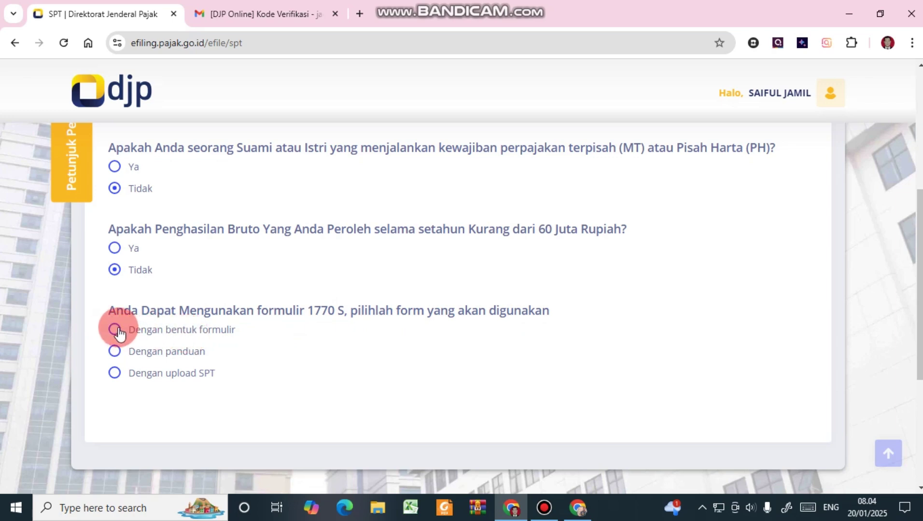
left_click(117, 330)
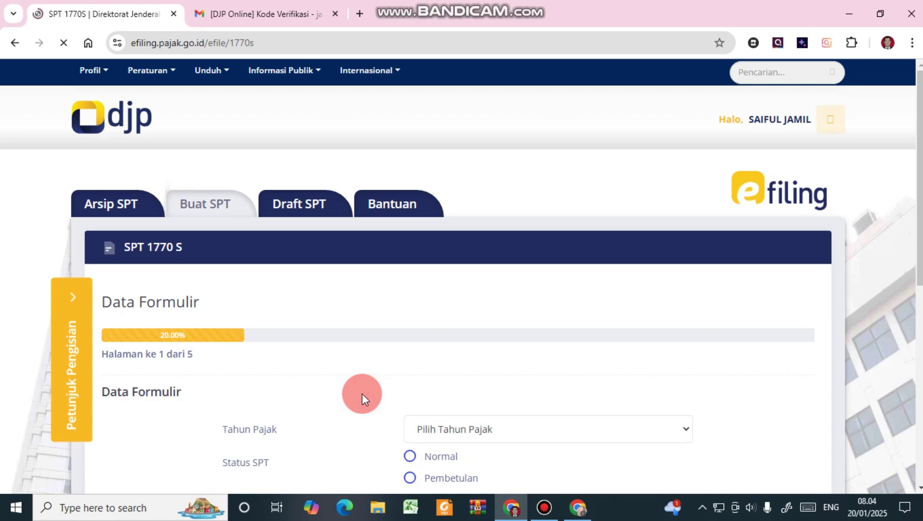
Mark the 2024 SPT 1770 S status as Normal and advance to Lampiran II, page 2 of 5.
scroll(455, 347, "down", 2)
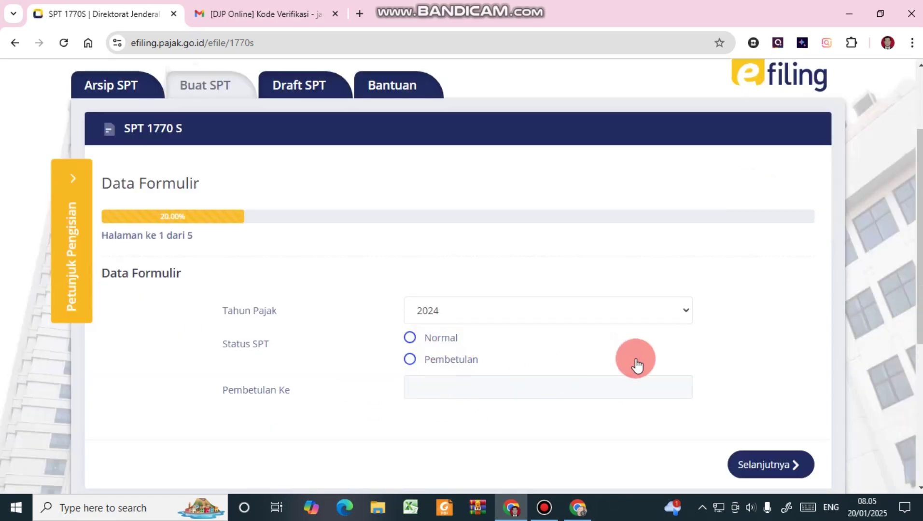
scroll(750, 404, "down", 1)
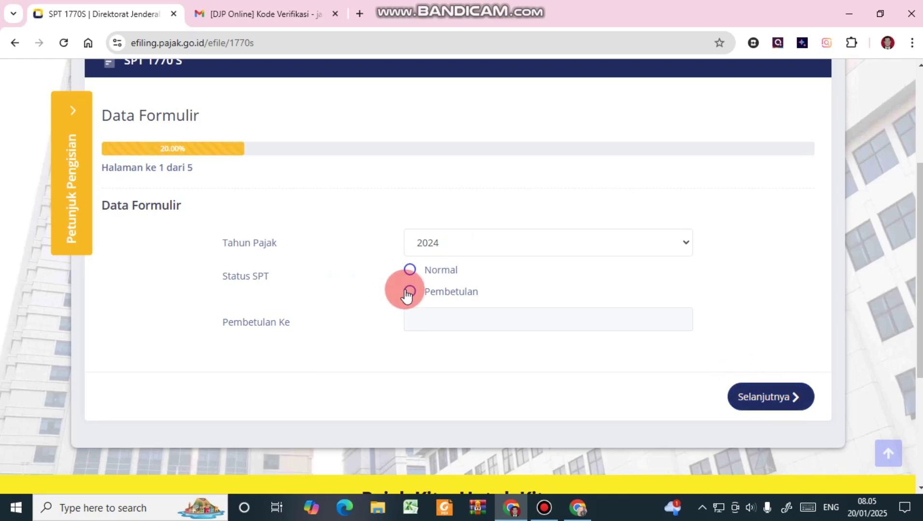
left_click(417, 277)
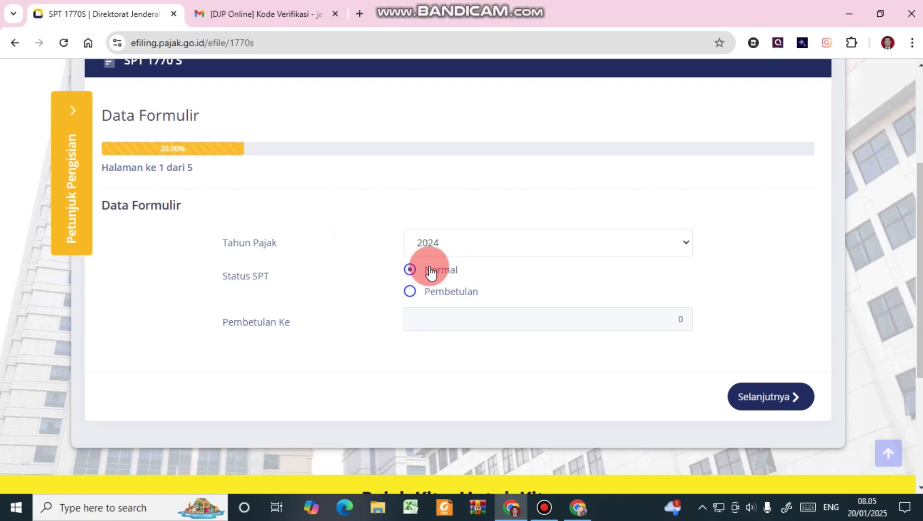
left_click(775, 400)
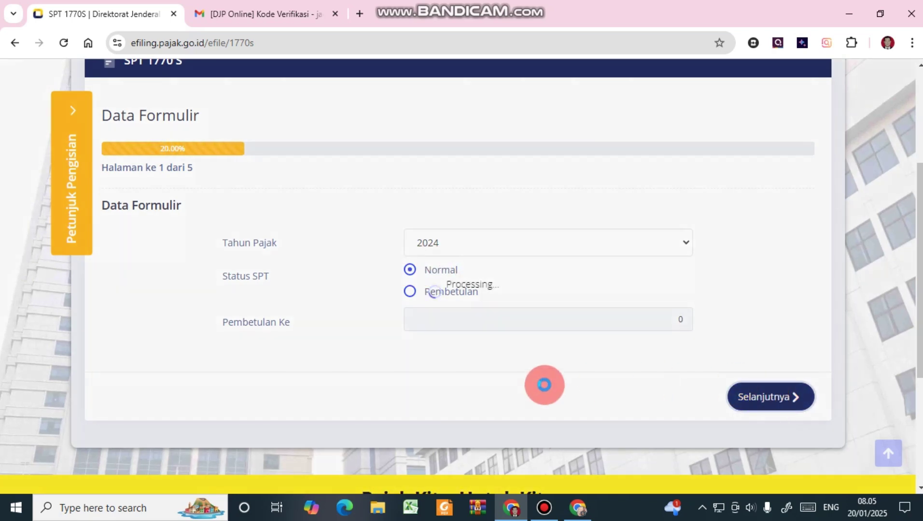
scroll(512, 347, "down", 3)
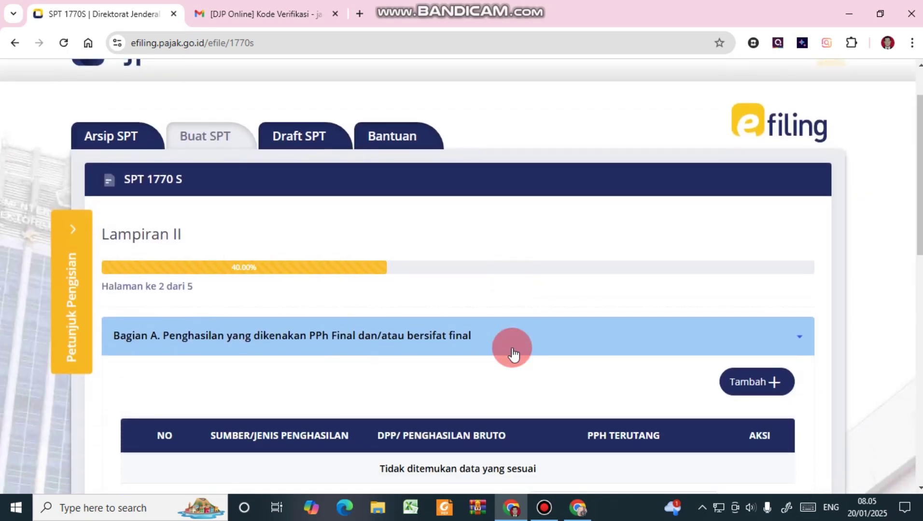
Import last year's five assets, totalling 269.000.000, into Bagian B's year-end assets list.
scroll(512, 348, "down", 1)
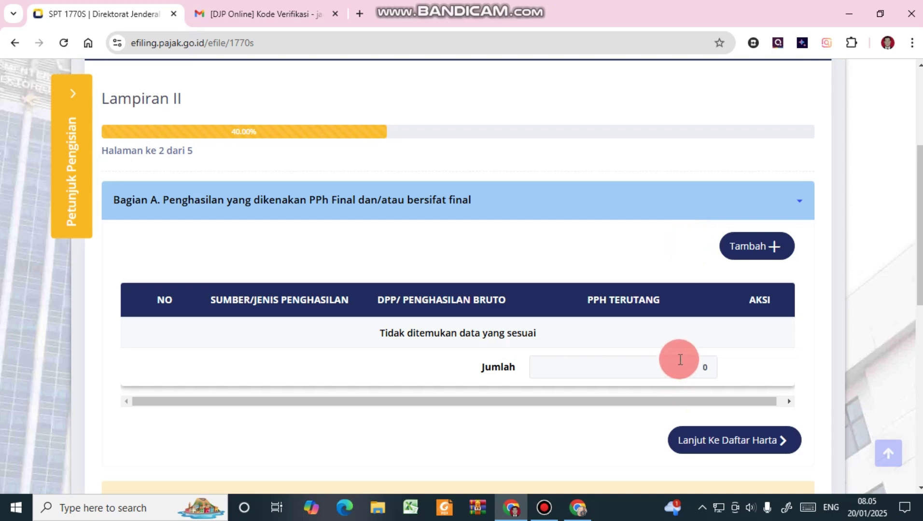
left_click(706, 440)
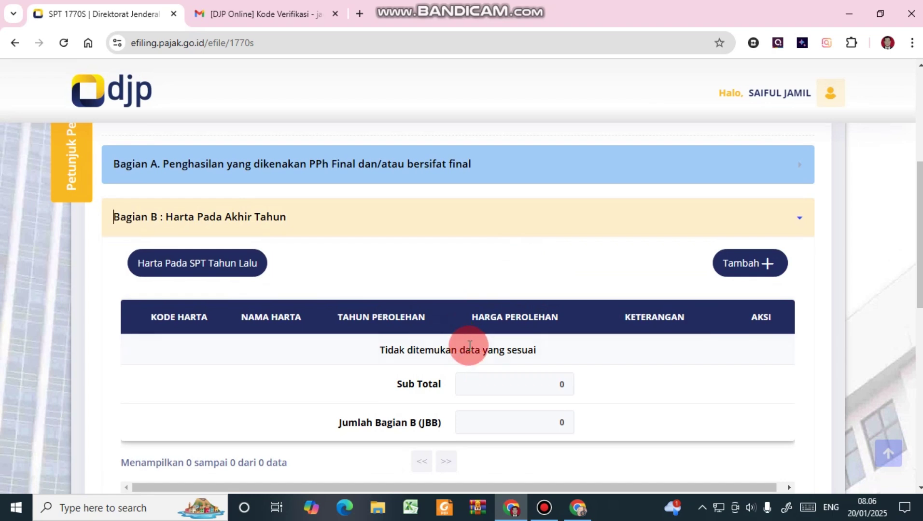
left_click(181, 262)
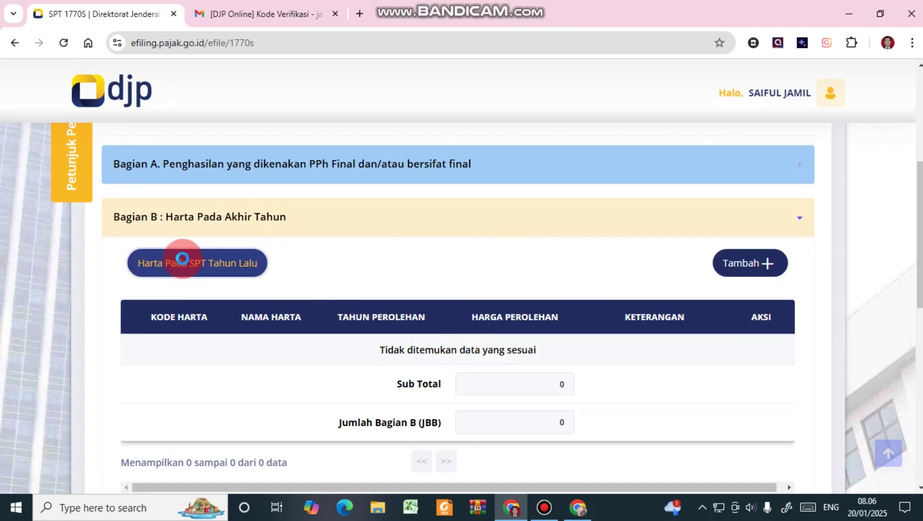
scroll(687, 364, "down", 7)
scroll(541, 262, "up", 4)
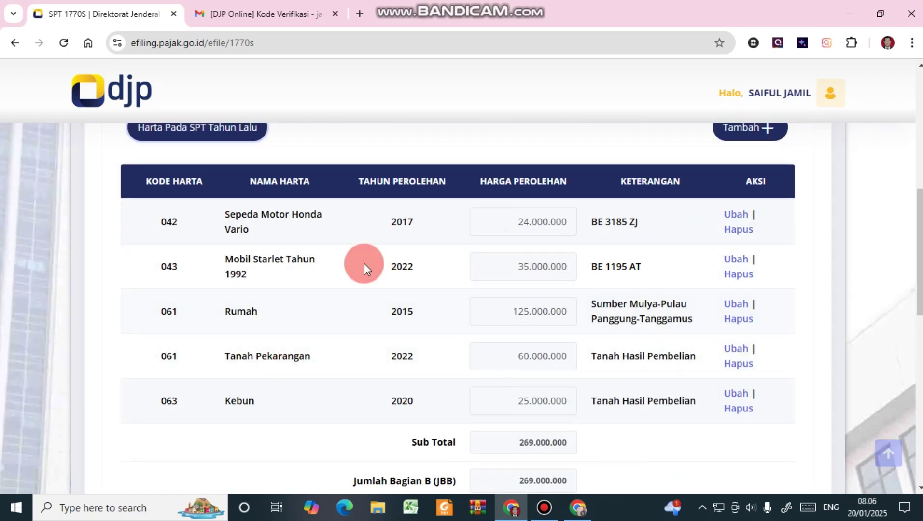
scroll(546, 216, "up", 1)
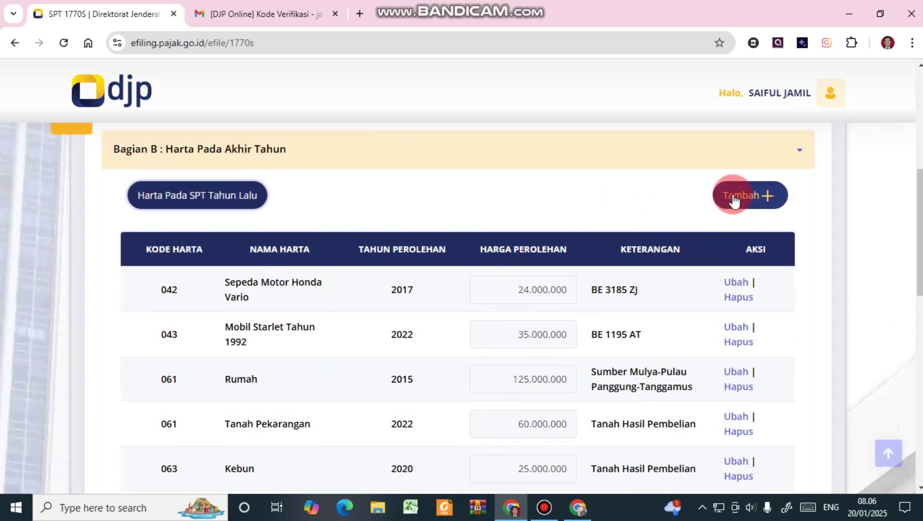
scroll(559, 225, "down", 5)
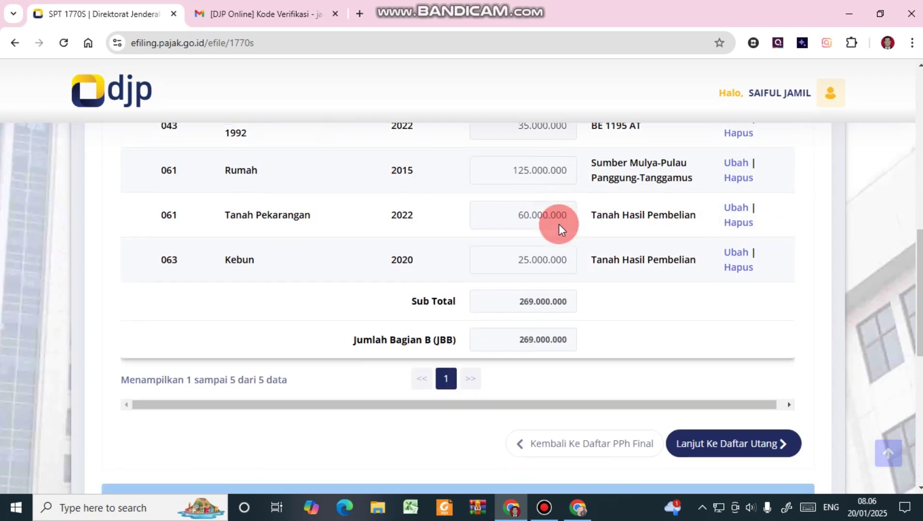
Move on to Bagian C debts, leaving it empty.
left_click_drag(710, 387, 740, 390)
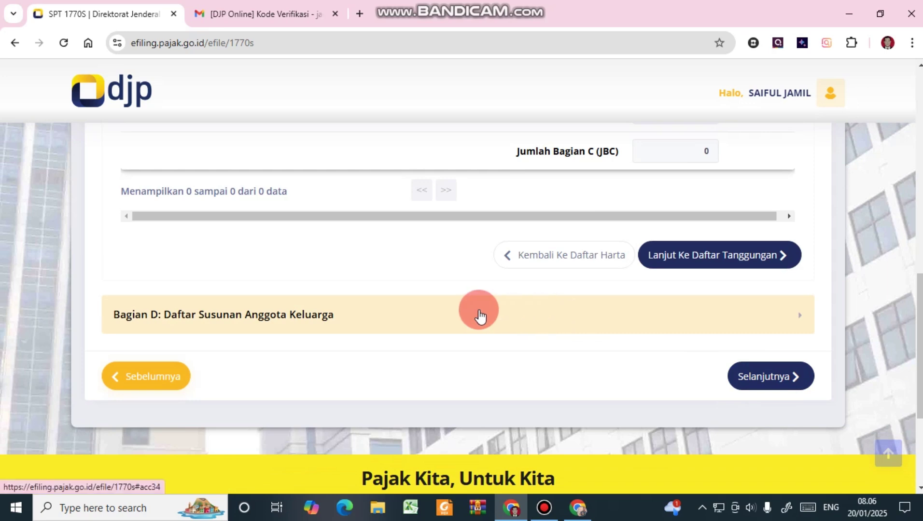
scroll(480, 314, "up", 1)
scroll(533, 296, "up", 1)
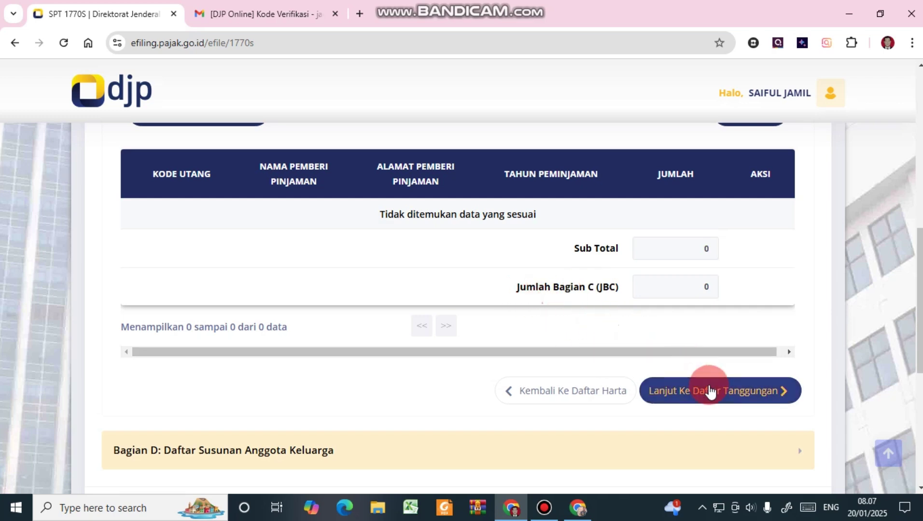
scroll(711, 388, "down", 1)
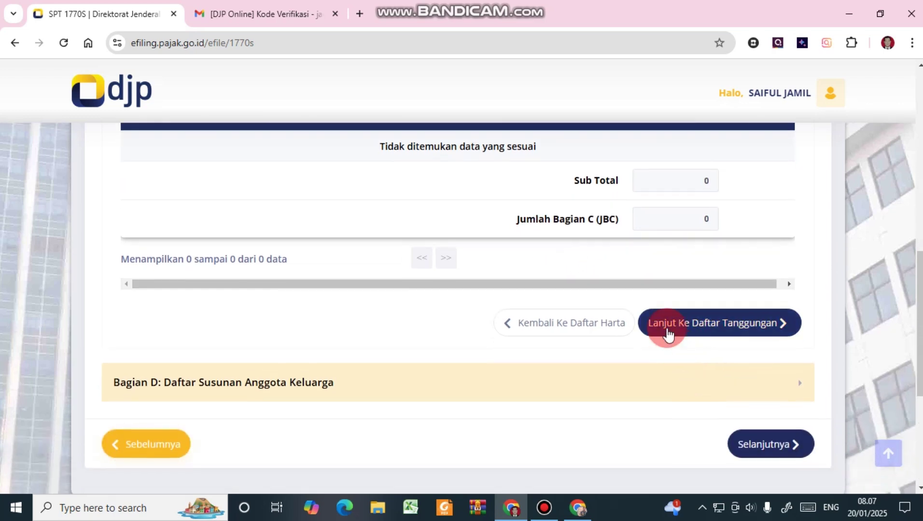
Import last year's three dependents (two student children and a wife) into Bagian D, then submit Lampiran II.
left_click(709, 326)
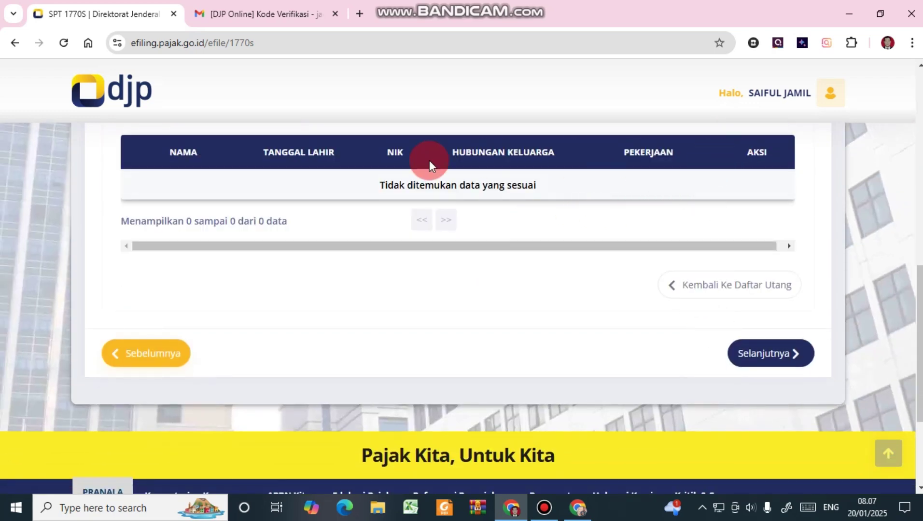
scroll(553, 235, "up", 2)
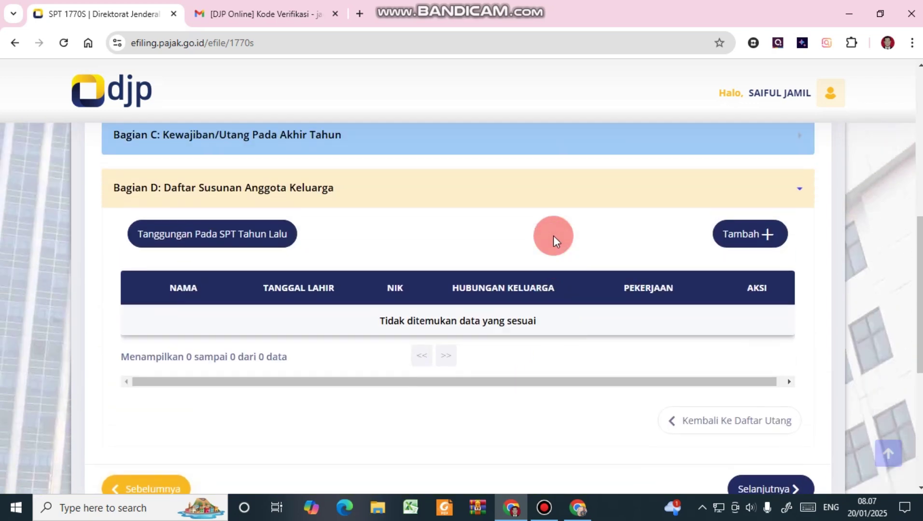
left_click(239, 235)
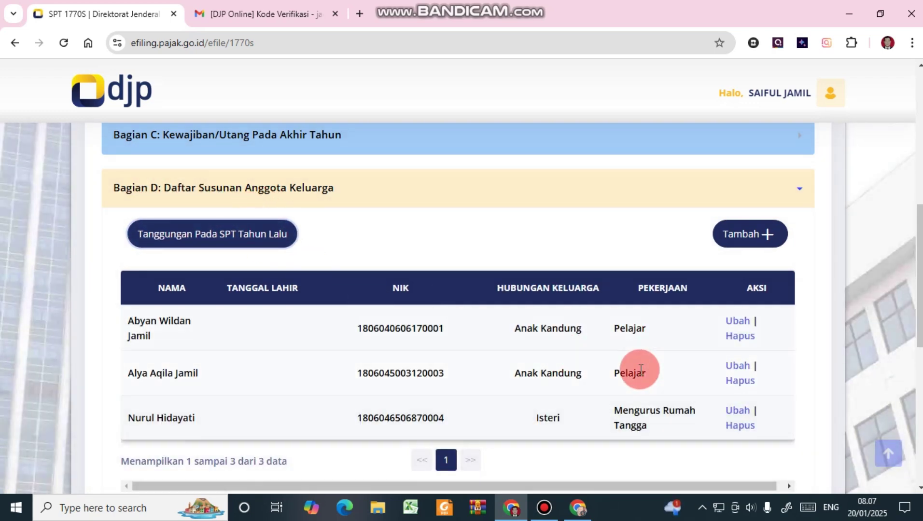
scroll(641, 369, "down", 3)
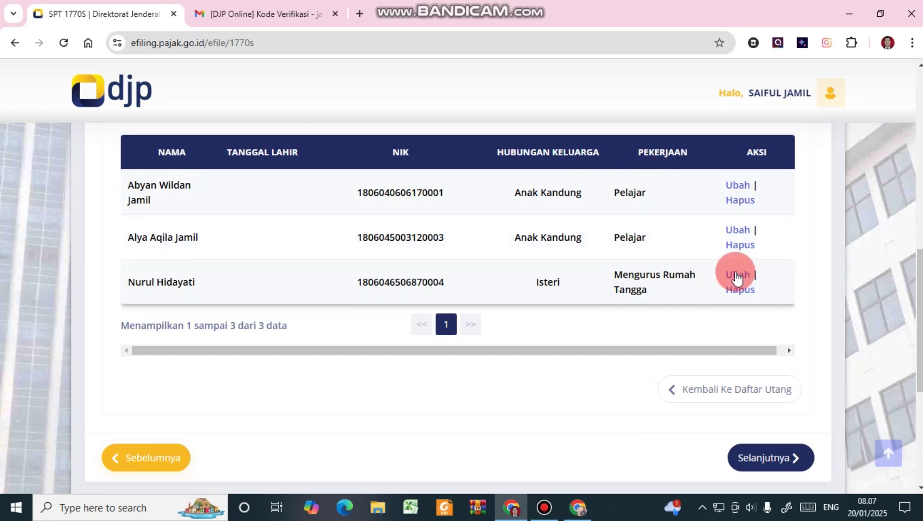
scroll(751, 311, "up", 2)
scroll(724, 299, "up", 1)
scroll(700, 297, "down", 1)
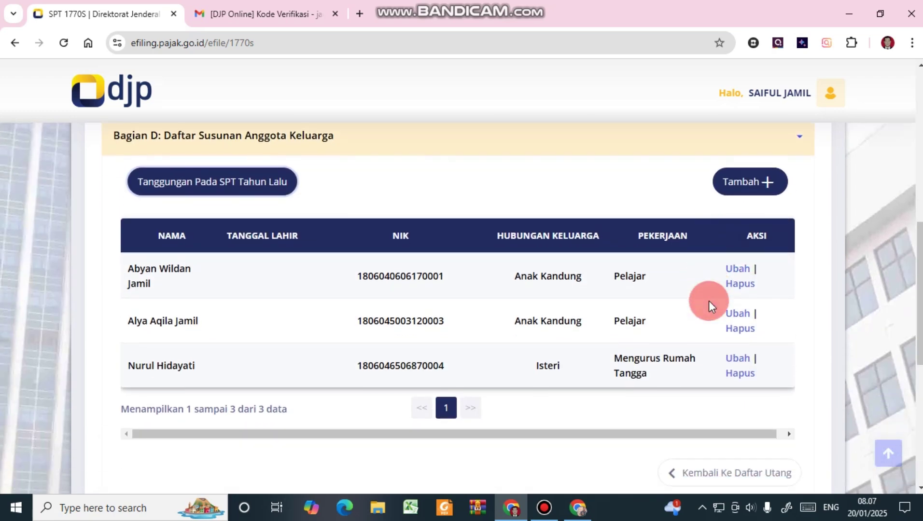
scroll(710, 303, "up", 1)
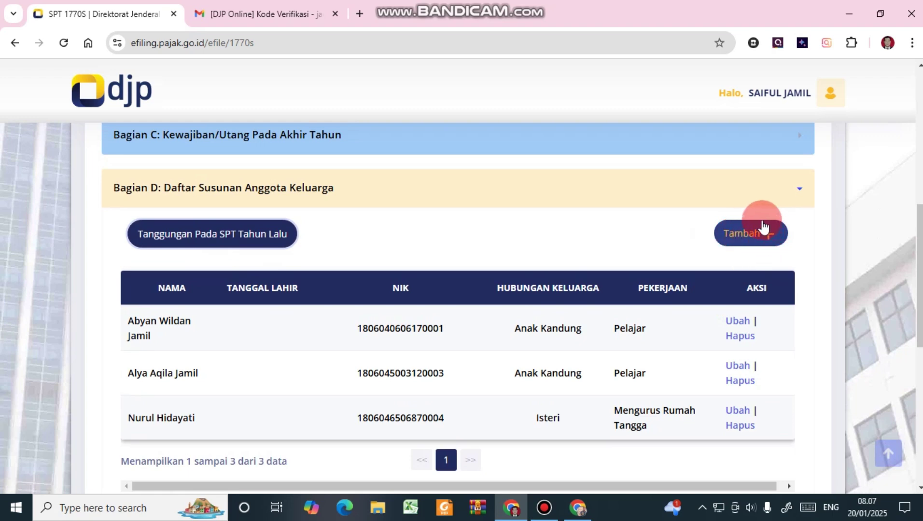
scroll(669, 297, "down", 3)
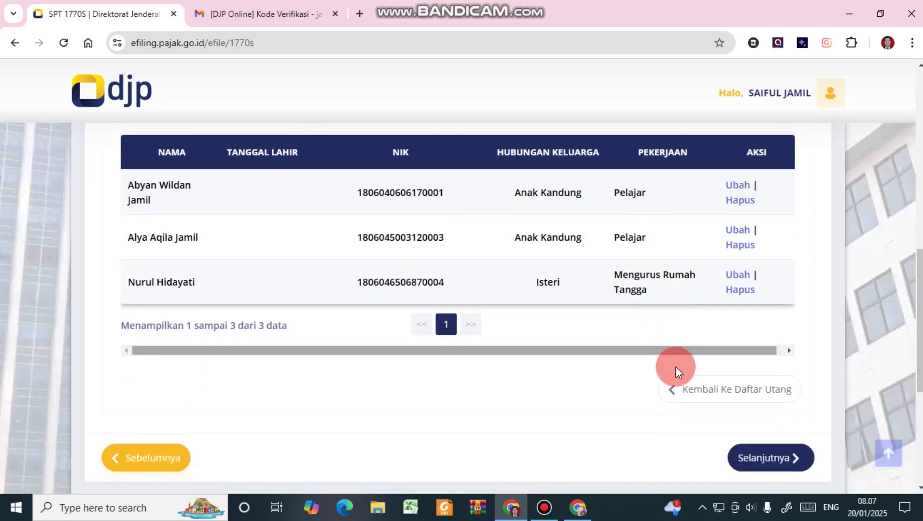
left_click(756, 461)
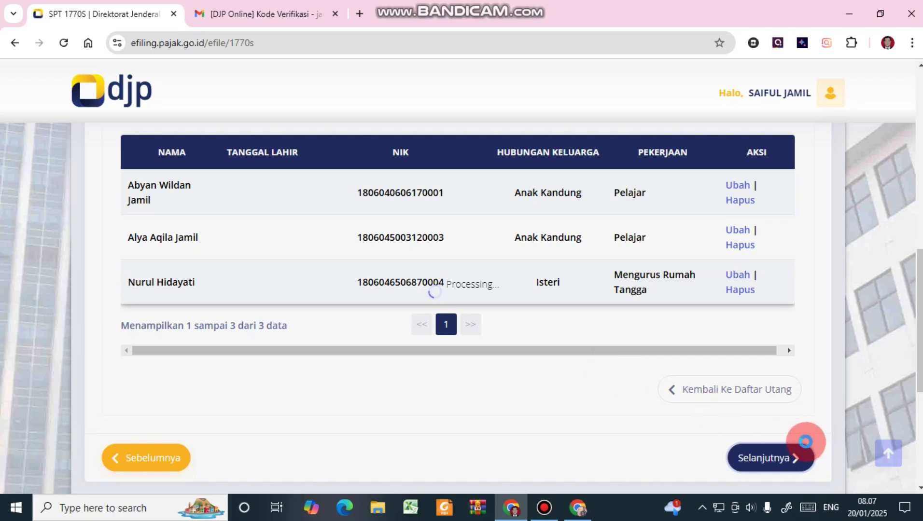
Advance to Lampiran I, page 3 of 5, and scroll through its first section.
scroll(758, 423, "up", 5)
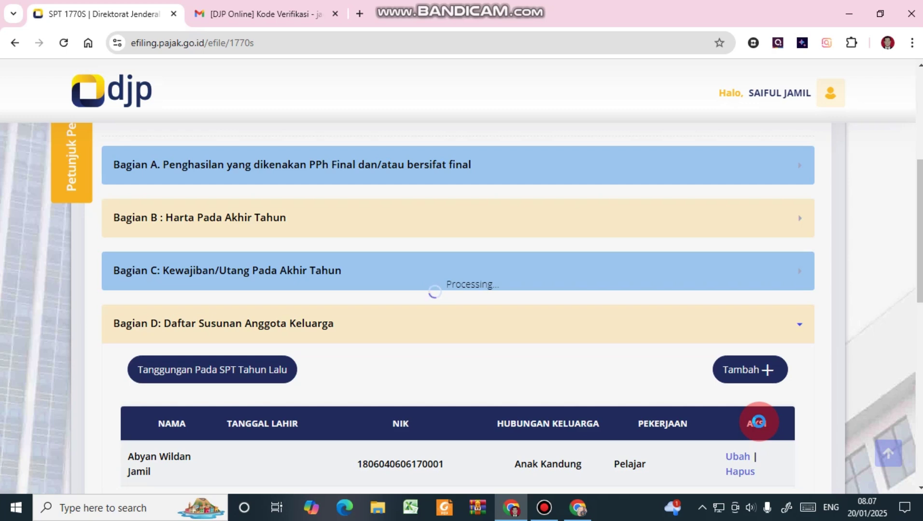
left_click(773, 361)
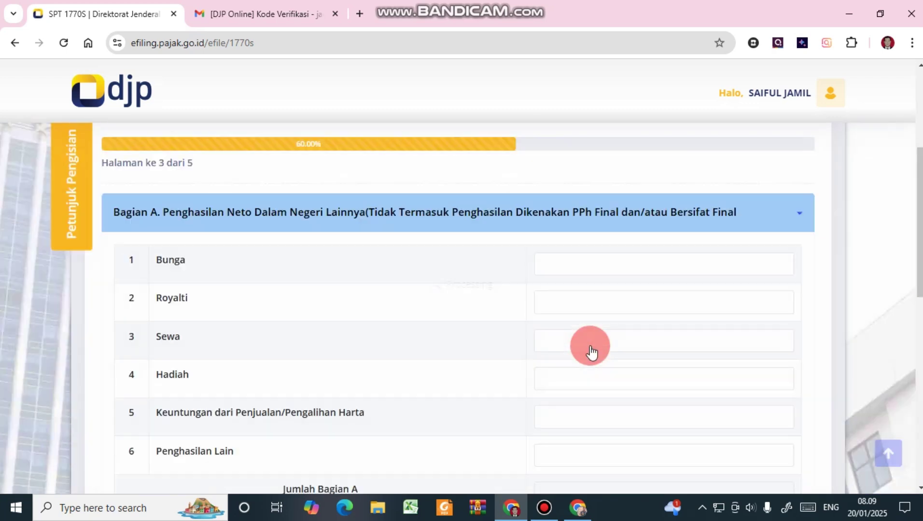
scroll(590, 345, "down", 4)
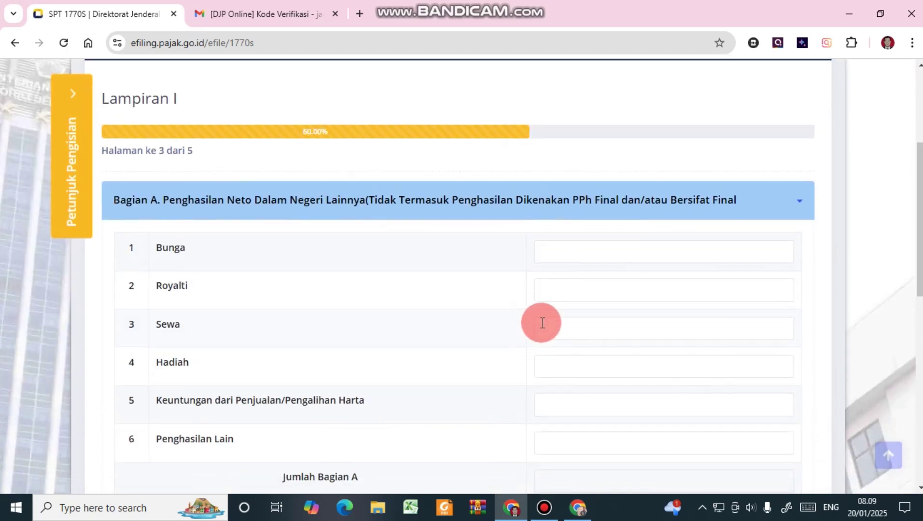
scroll(562, 301, "down", 1)
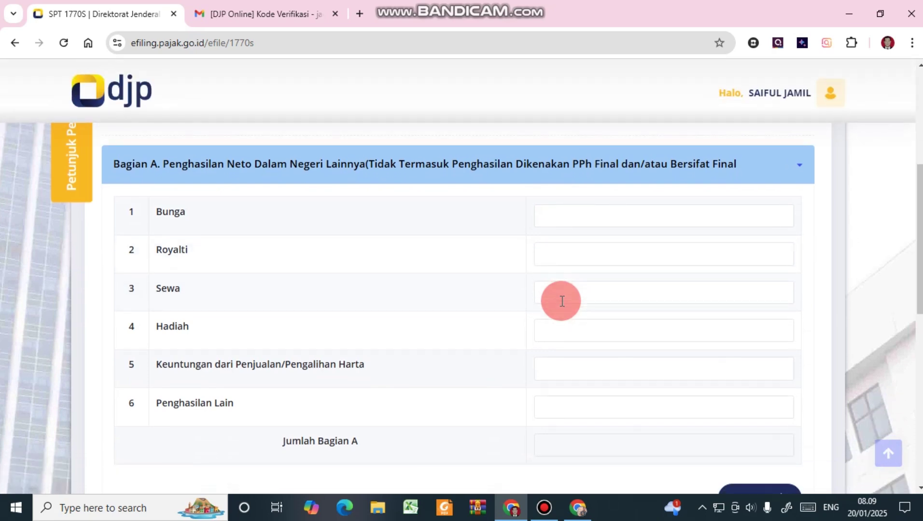
scroll(562, 302, "down", 1)
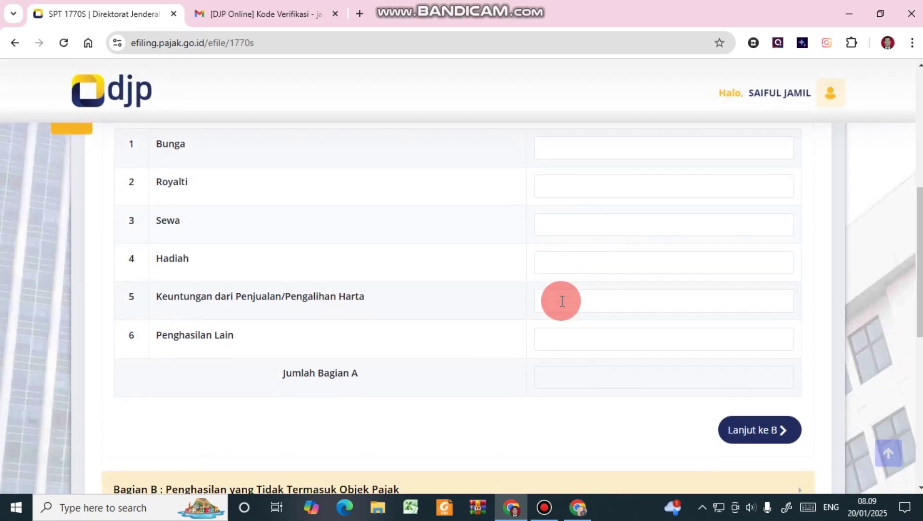
scroll(562, 301, "up", 2)
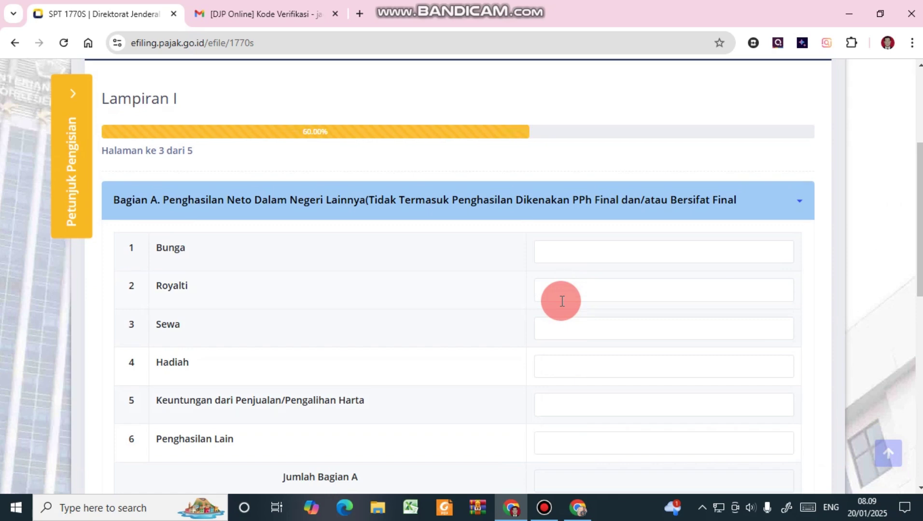
scroll(562, 302, "down", 2)
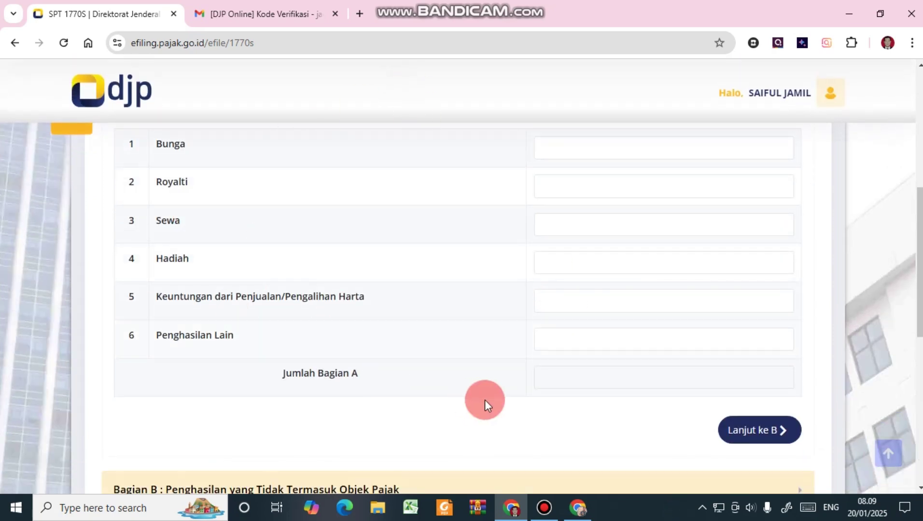
scroll(580, 395, "down", 1)
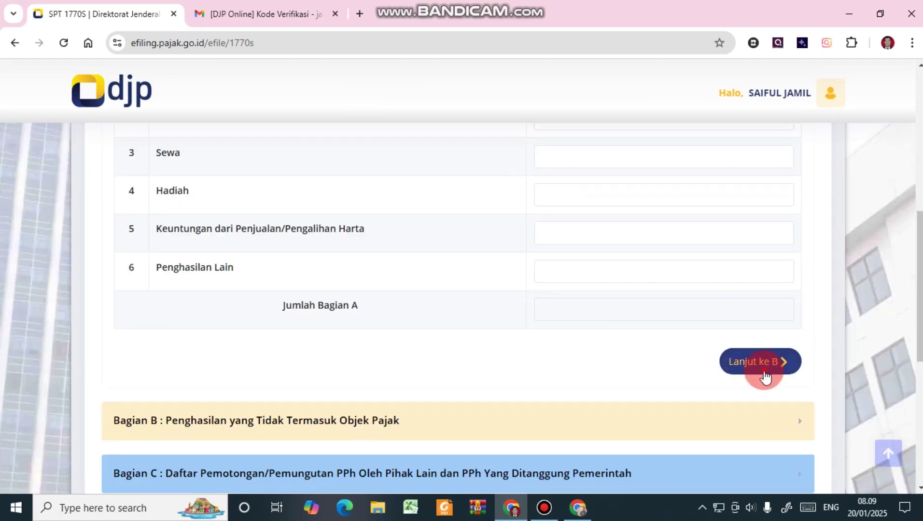
Leave every Bagian B non-taxable income item, Beasiswa through 6c, blank.
left_click(757, 367)
scroll(315, 212, "up", 2)
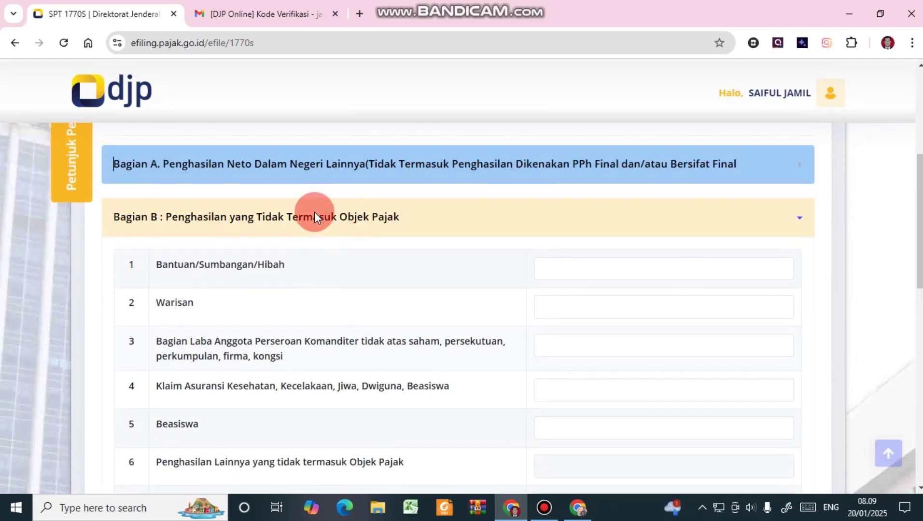
scroll(268, 310, "down", 4)
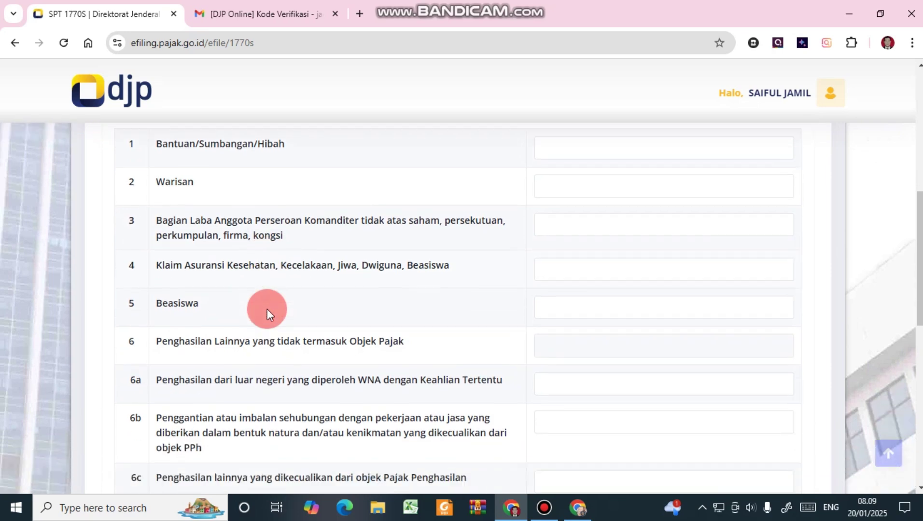
scroll(267, 309, "down", 3)
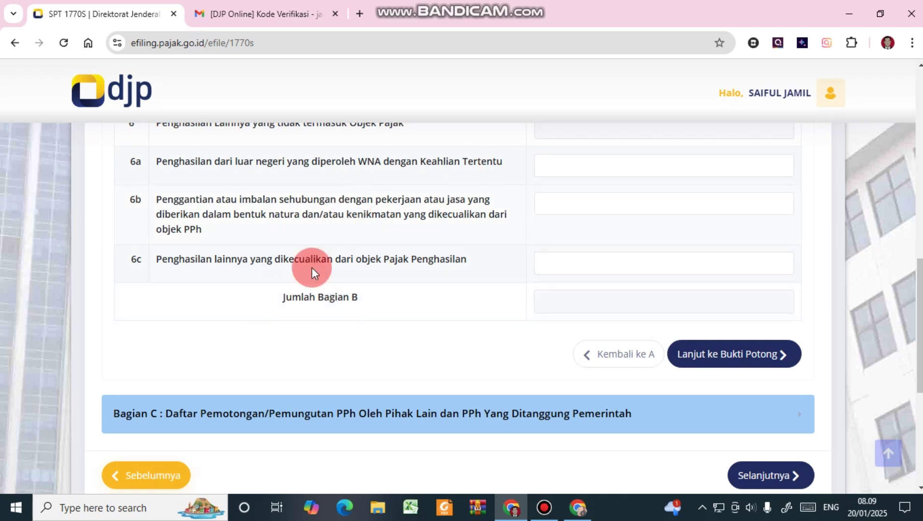
scroll(399, 225, "up", 3)
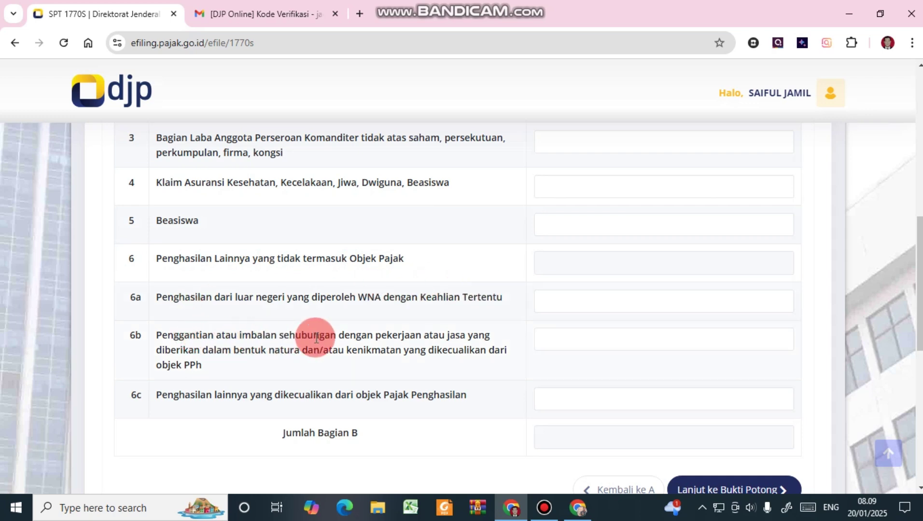
scroll(285, 319, "down", 1)
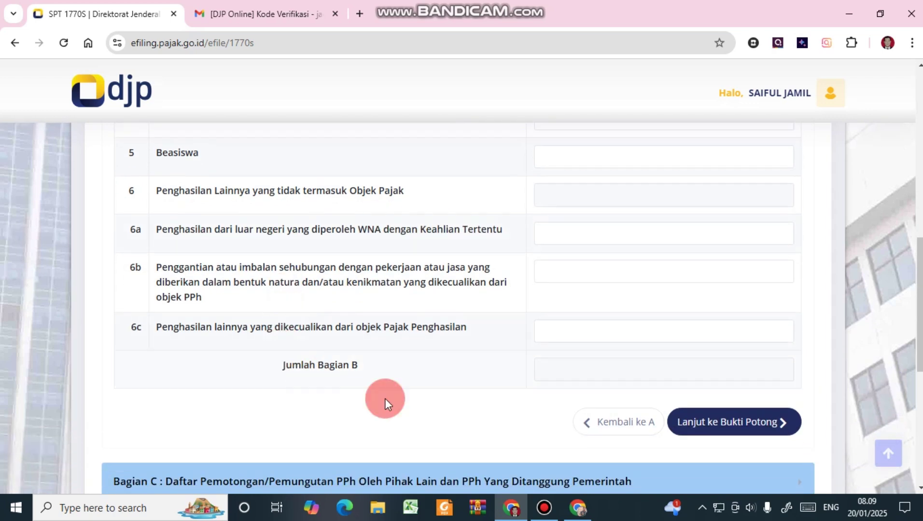
Start a new withholding slip and choose Pasal 21 as its tax type.
left_click(700, 422)
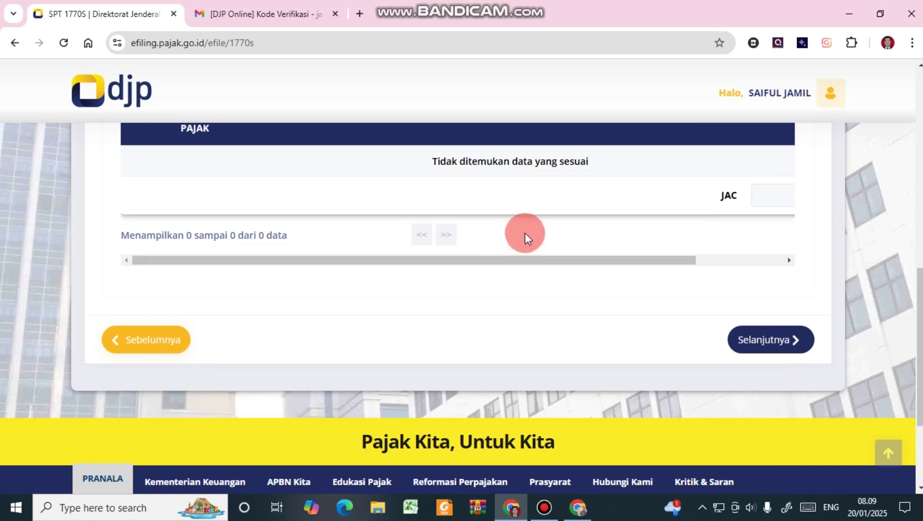
left_click_drag(522, 260, 742, 265)
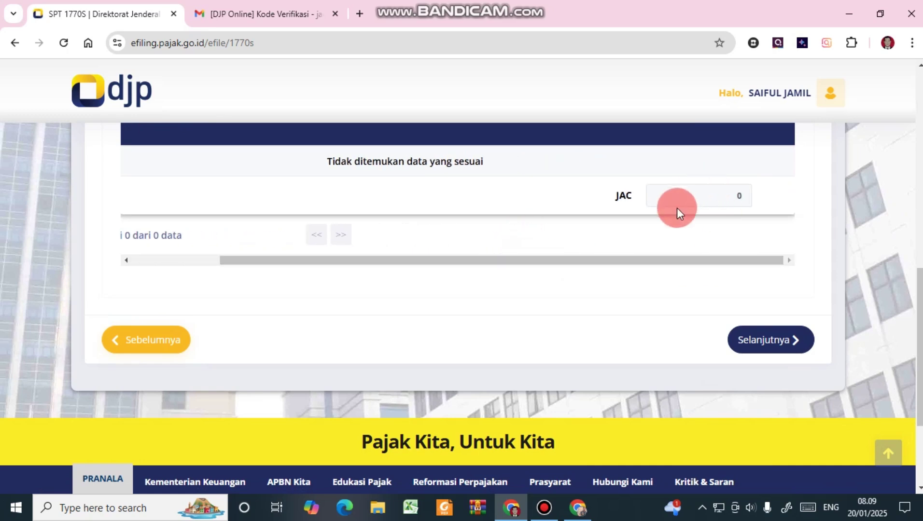
scroll(678, 199, "up", 2)
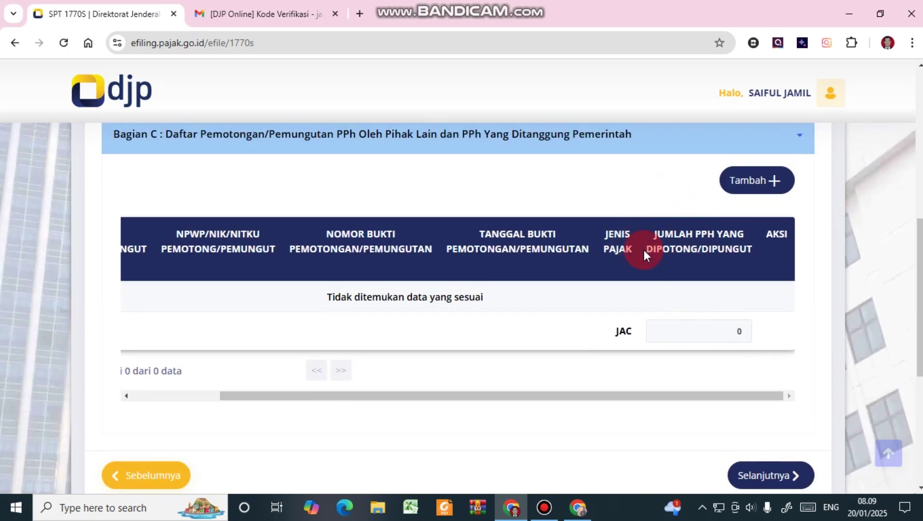
left_click(734, 180)
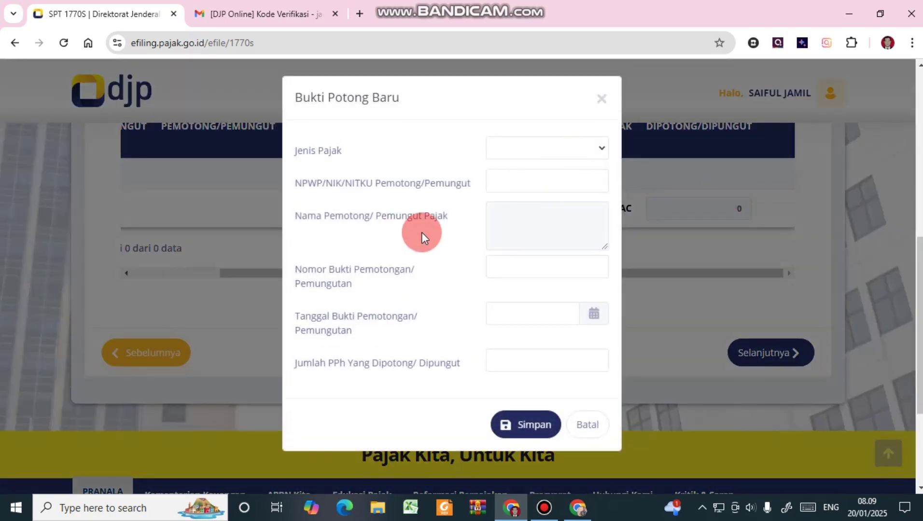
left_click(570, 153)
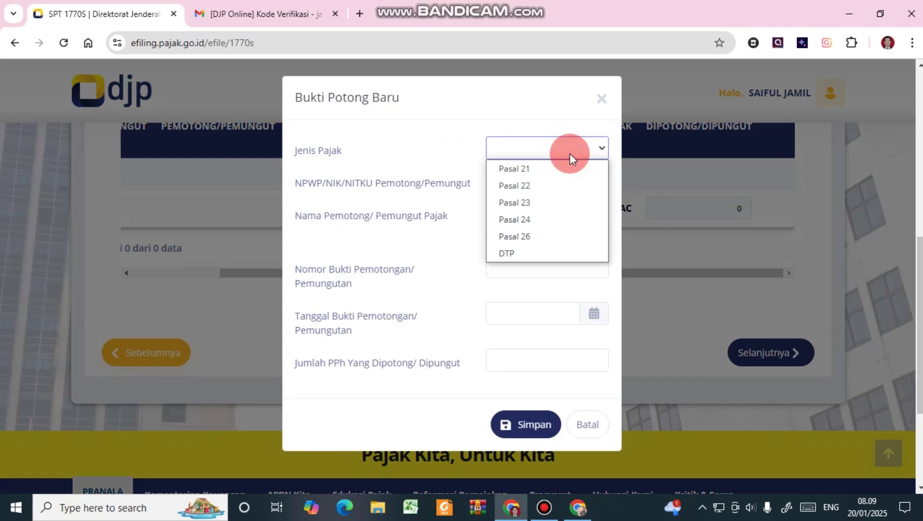
left_click(590, 145)
left_click(590, 145)
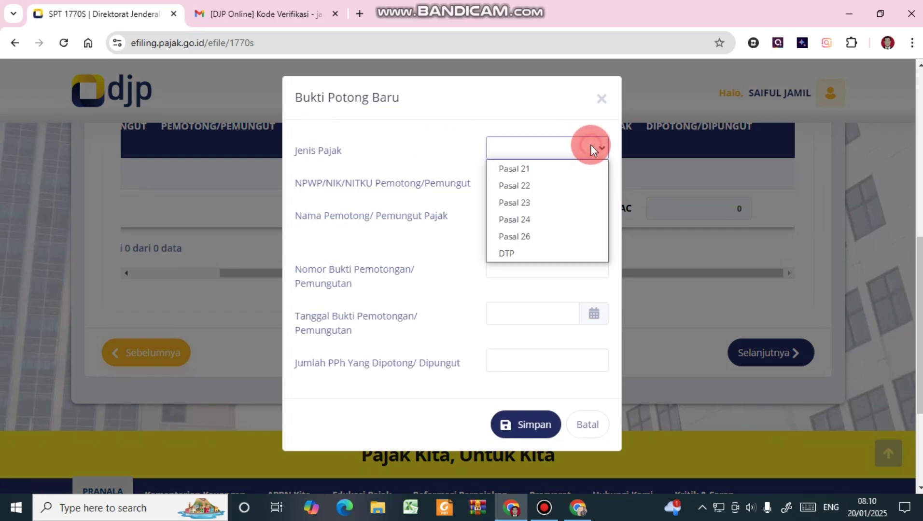
left_click(521, 169)
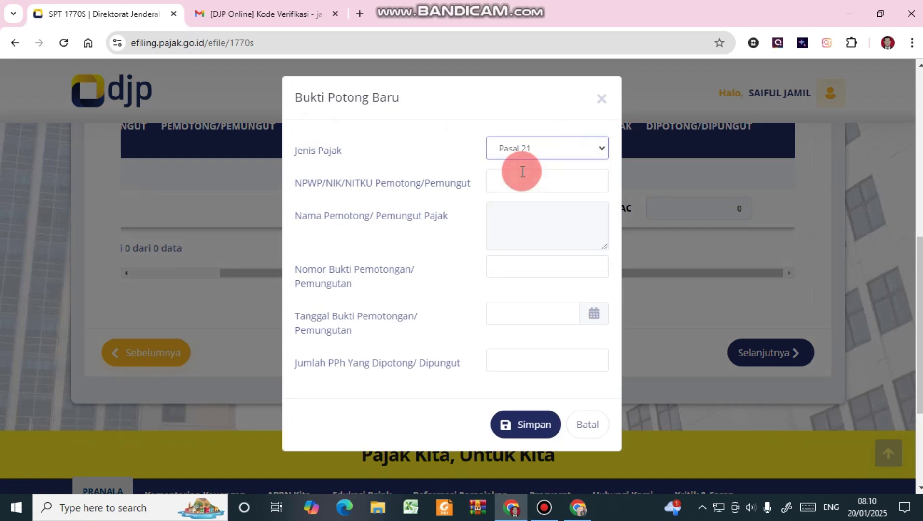
Enter the withholder's NPWP without separator dots so it is accepted.
left_click(522, 181)
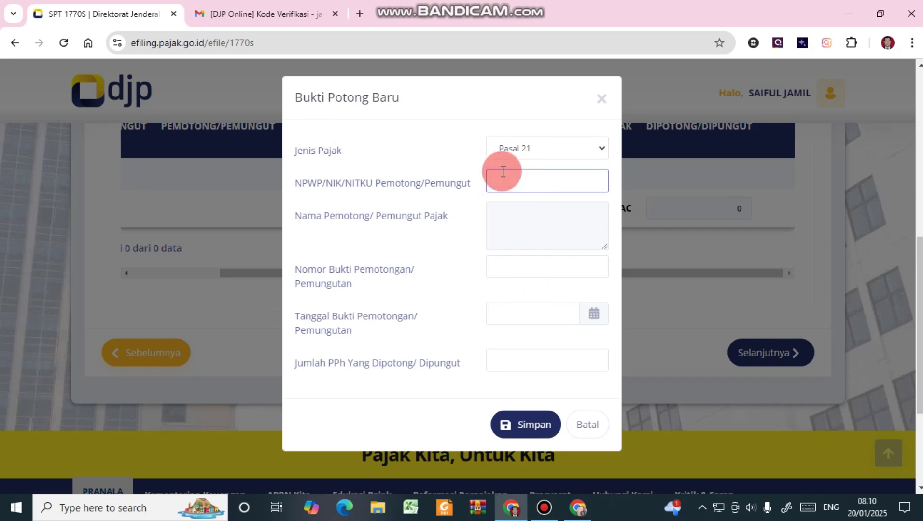
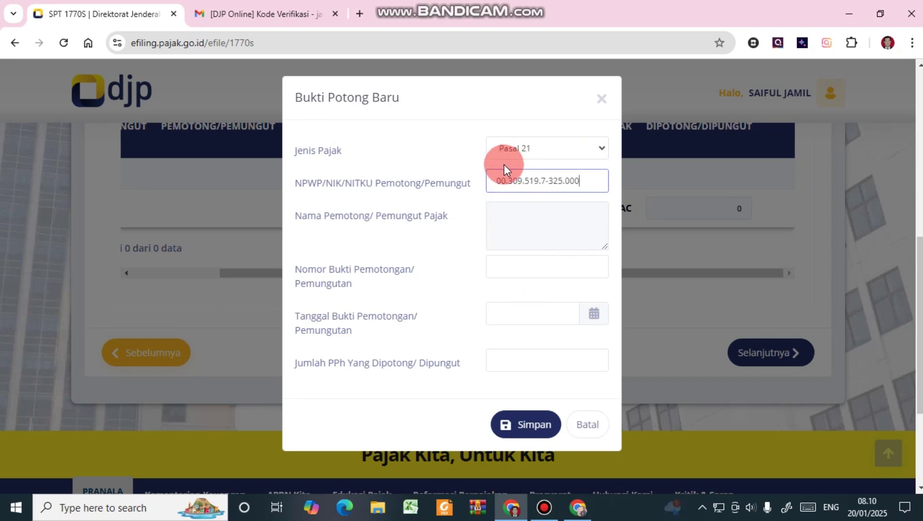
left_click(558, 235)
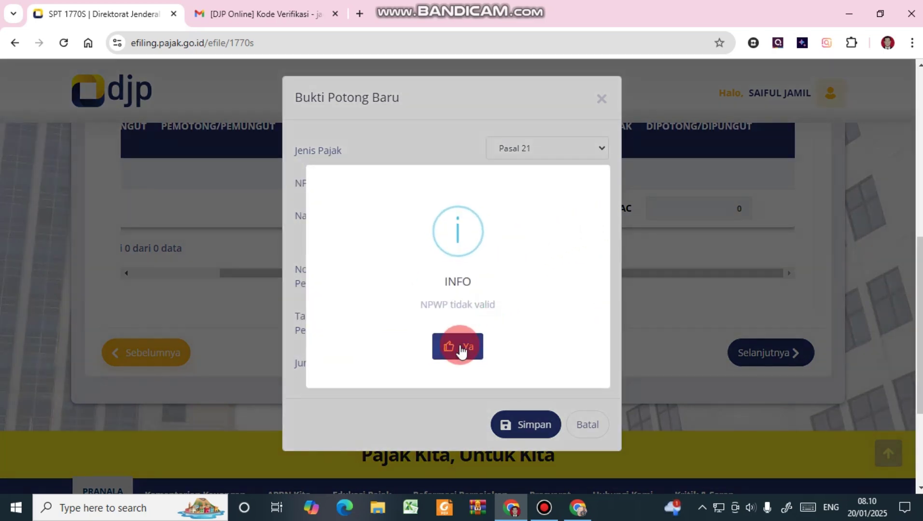
left_click(461, 351)
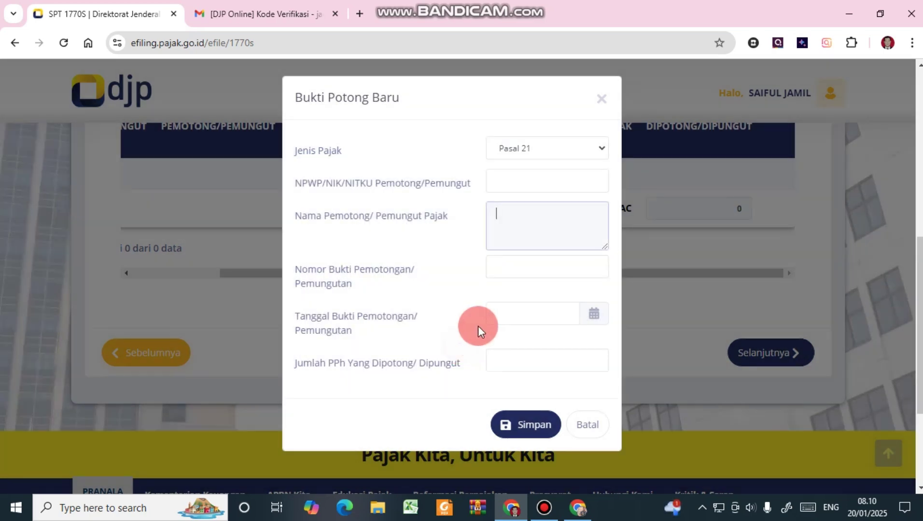
left_click(531, 179)
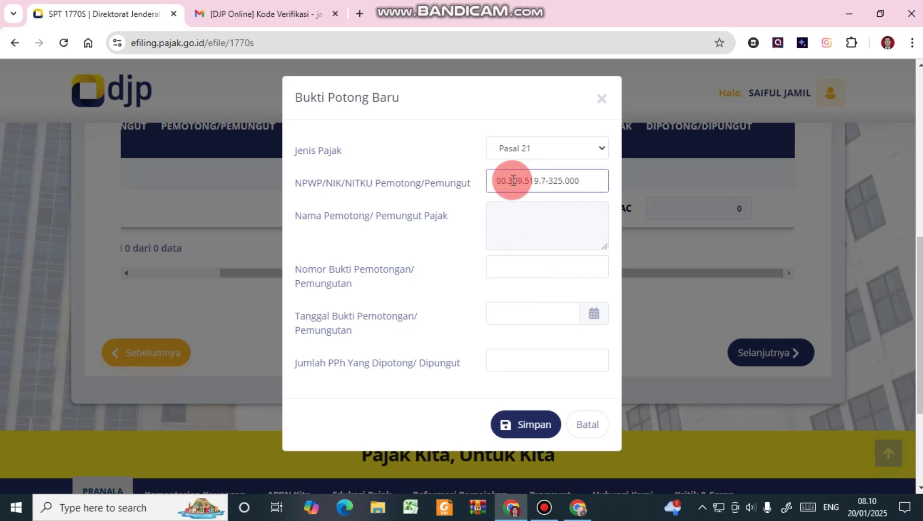
key("Delete")
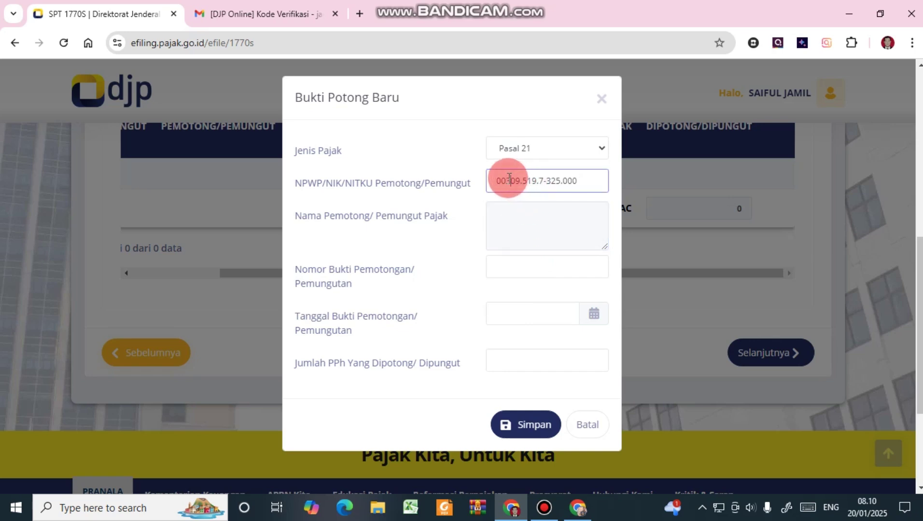
key("BackSpace")
key("Delete")
key("Delete")
key("Delete")
left_click(580, 223)
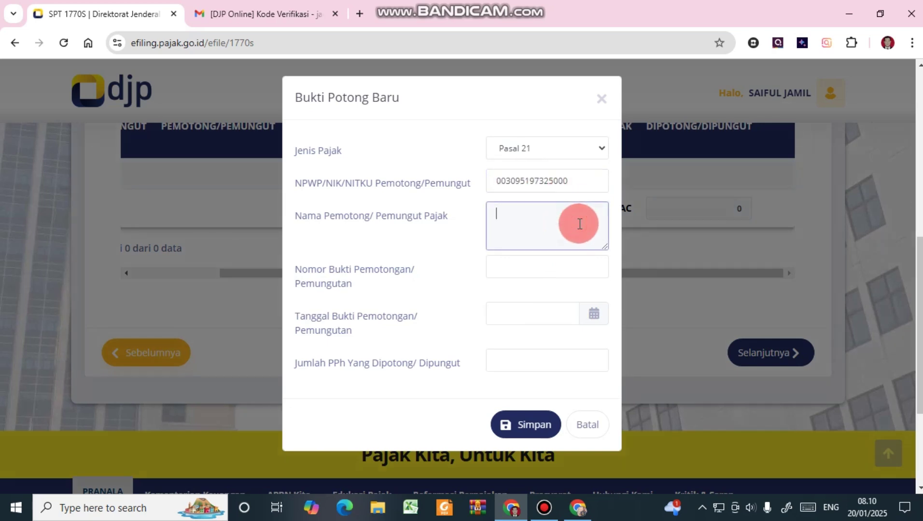
Fill in the withholder name DINAS PENDIDIKAN KABUPATEN TANGGAMUS and bring up the withholding PDF.
type("DINAS PENDIDIKAN KABUPATEN TANGGAMUS")
key("Tab")
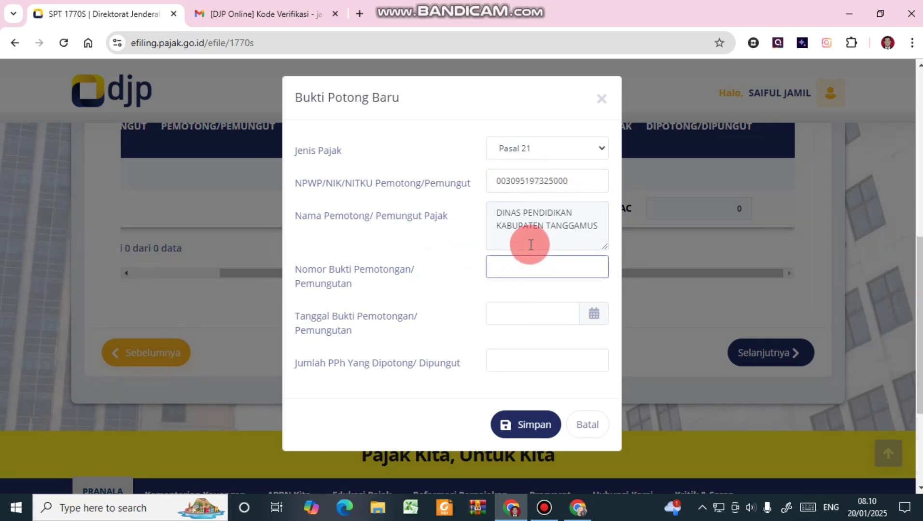
left_click(572, 117)
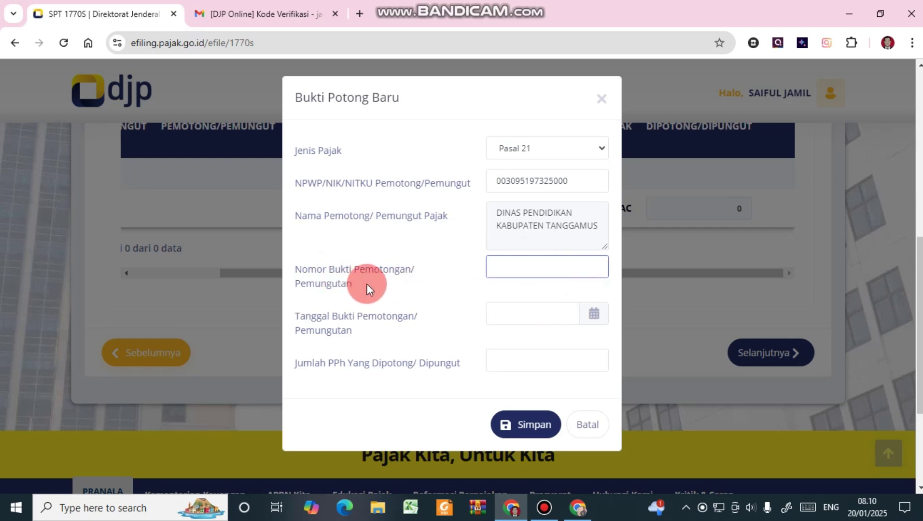
left_click(578, 507)
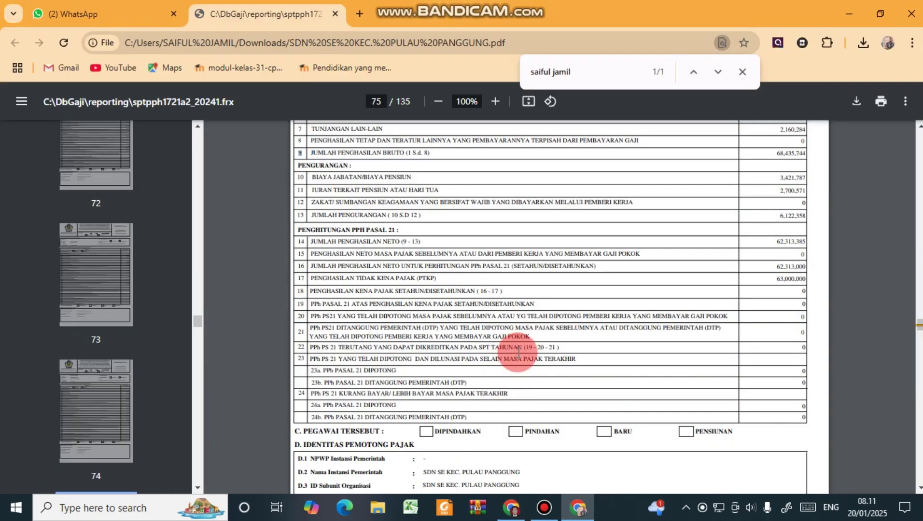
scroll(518, 353, "down", 3)
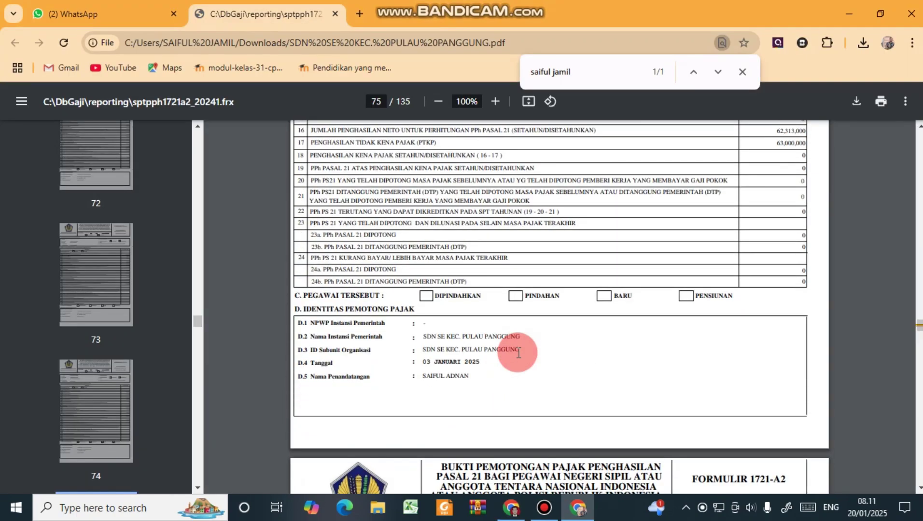
scroll(519, 352, "up", 12)
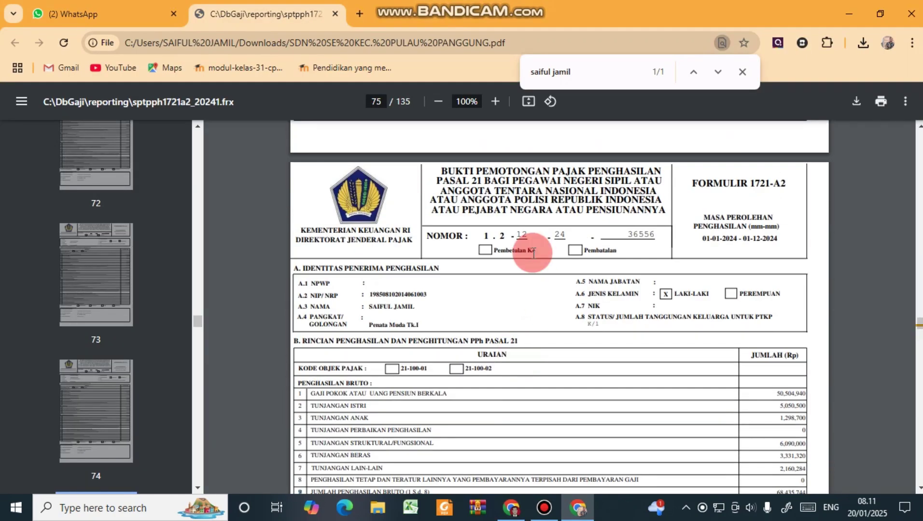
left_click_drag(484, 234, 642, 237)
left_click(512, 238)
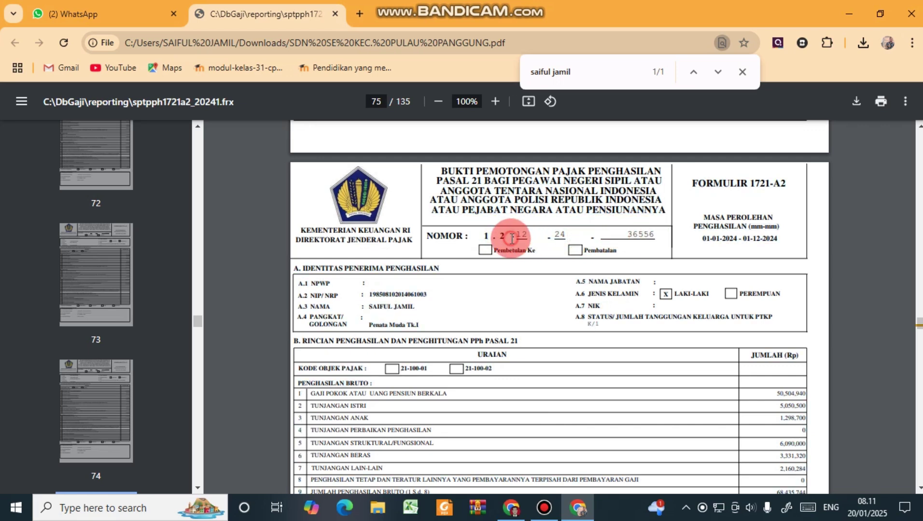
left_click(508, 308)
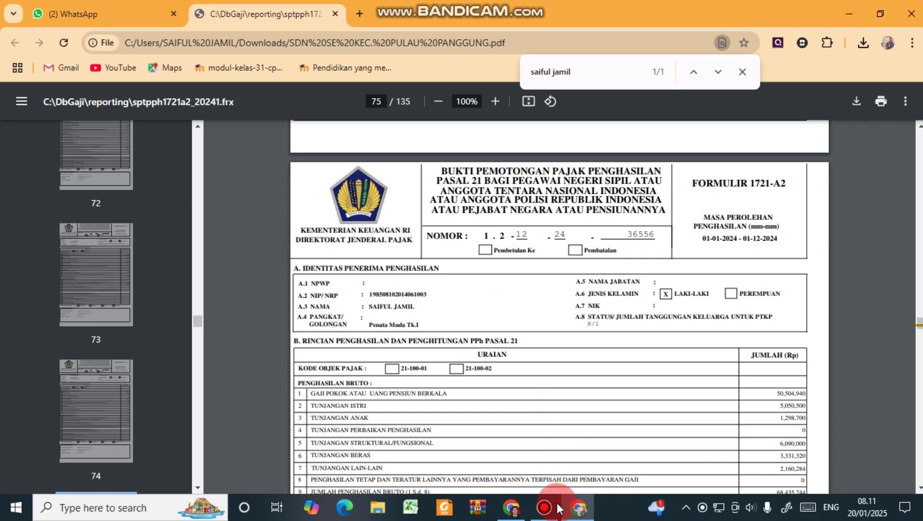
left_click(577, 510)
left_click(517, 291)
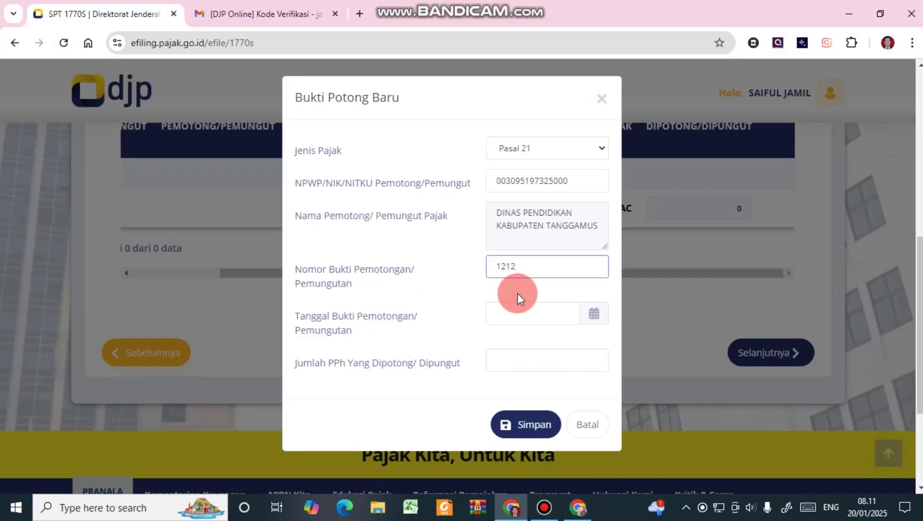
left_click(574, 508)
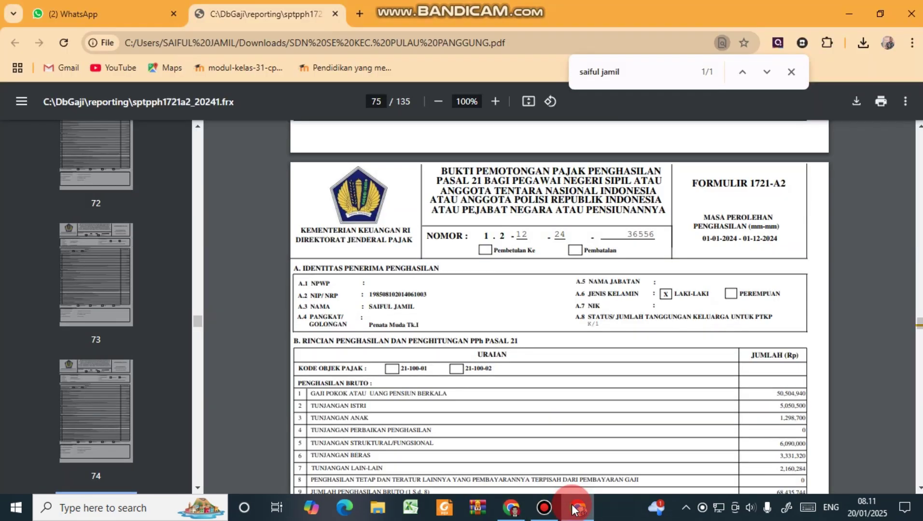
left_click(575, 509)
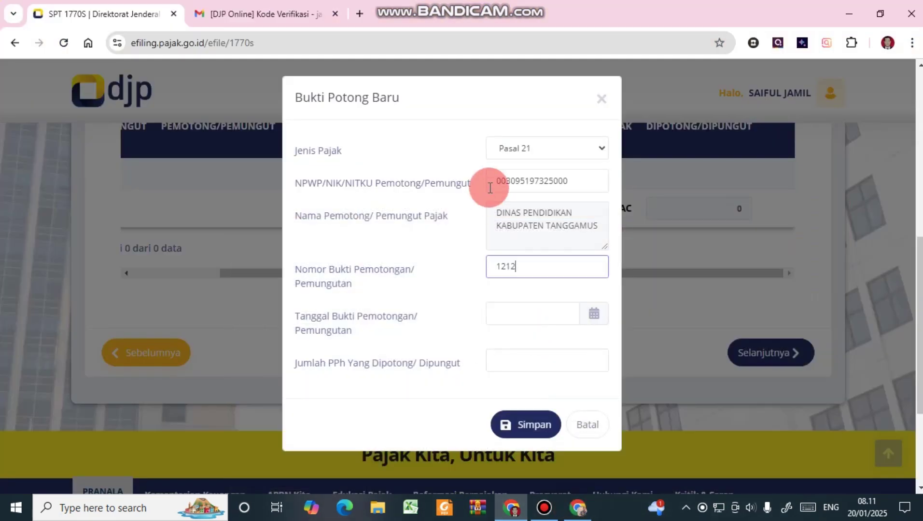
type("24")
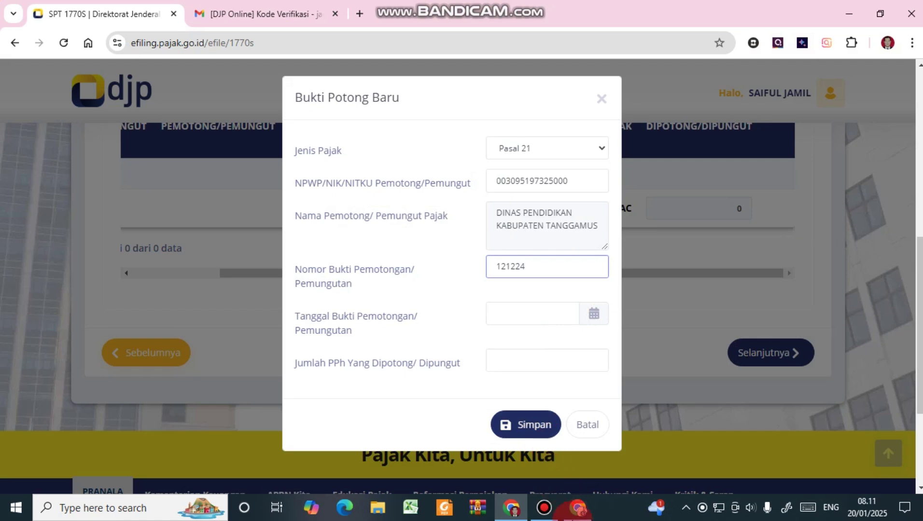
left_click(576, 510)
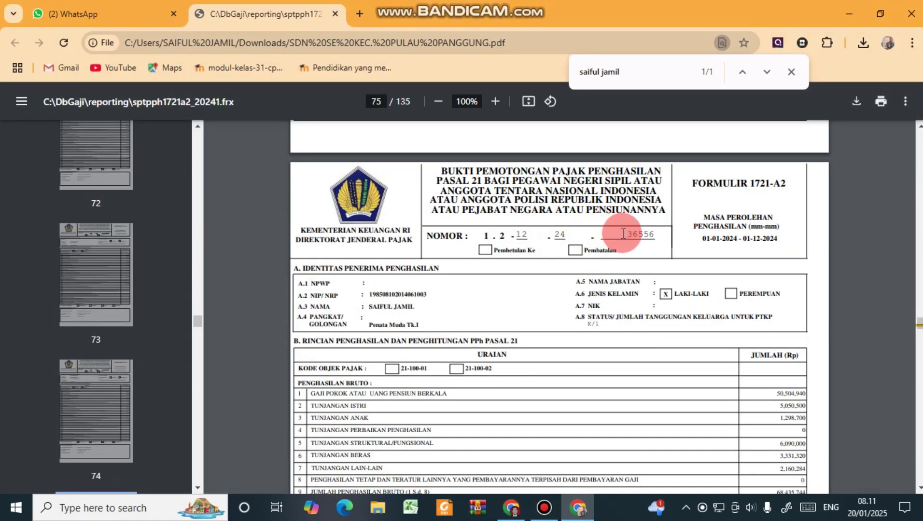
left_click_drag(639, 235, 611, 236)
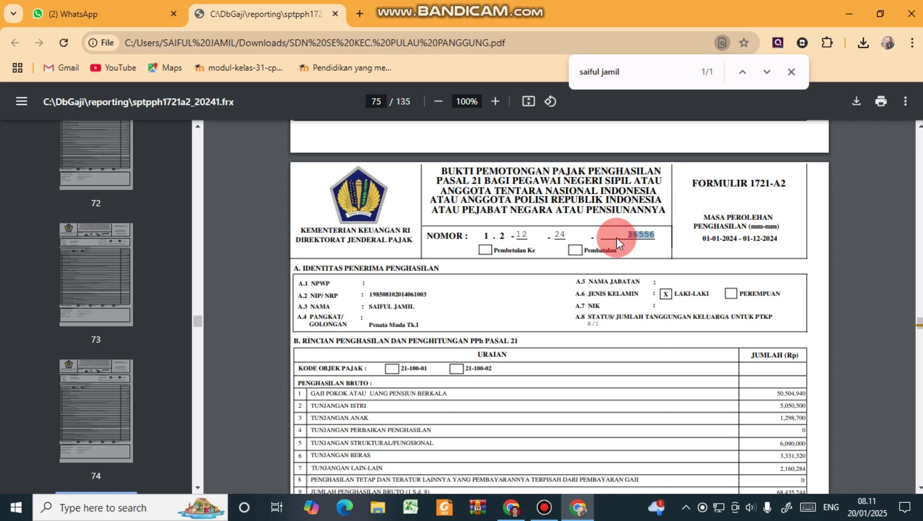
left_click(511, 508)
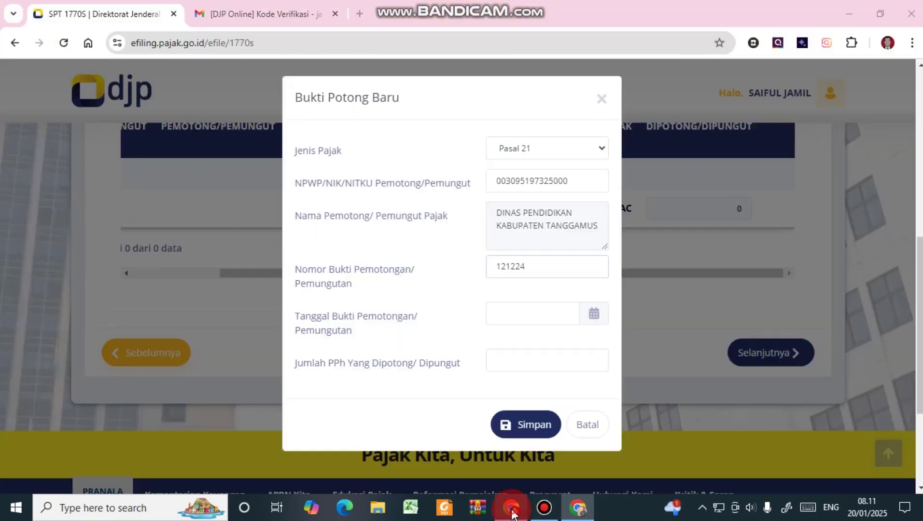
left_click(519, 273)
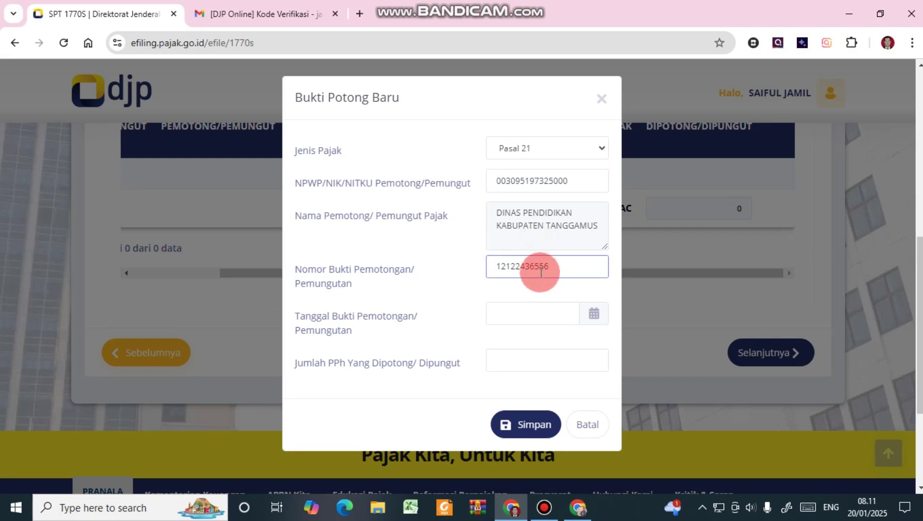
left_click(532, 305)
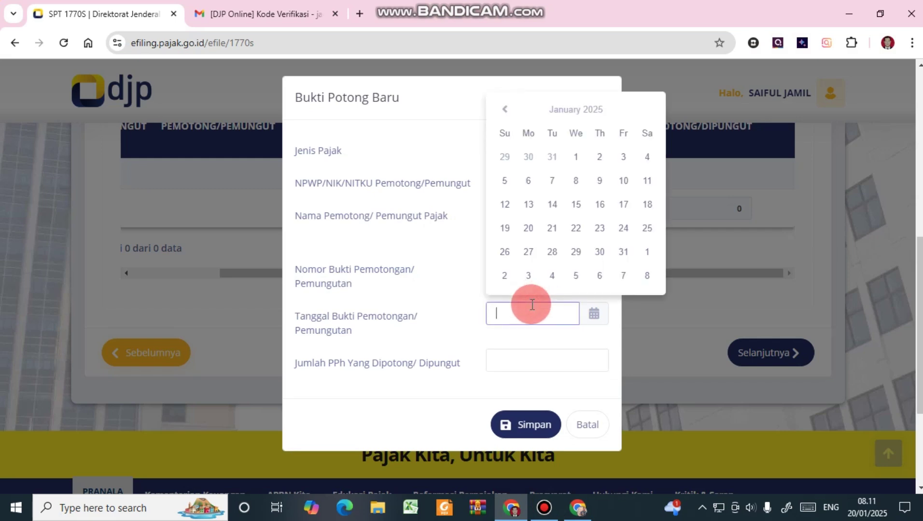
left_click(578, 508)
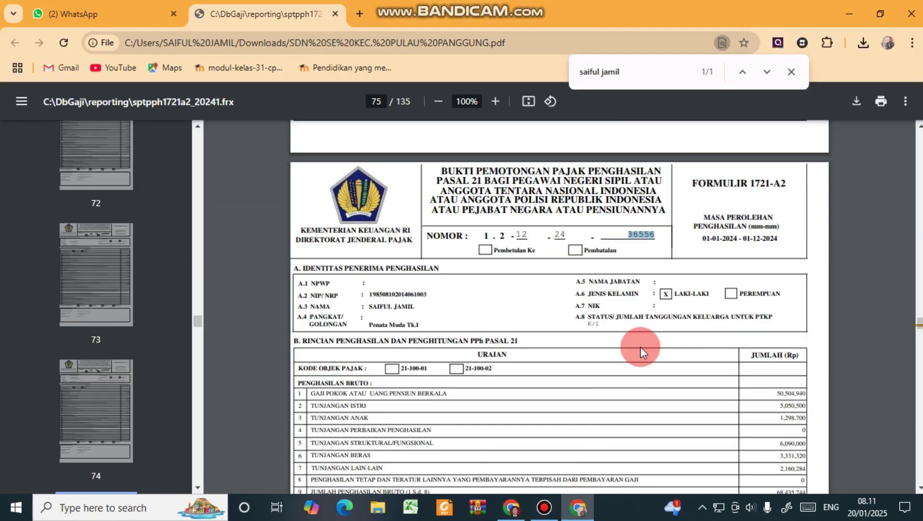
scroll(640, 346, "down", 5)
scroll(641, 347, "up", 5)
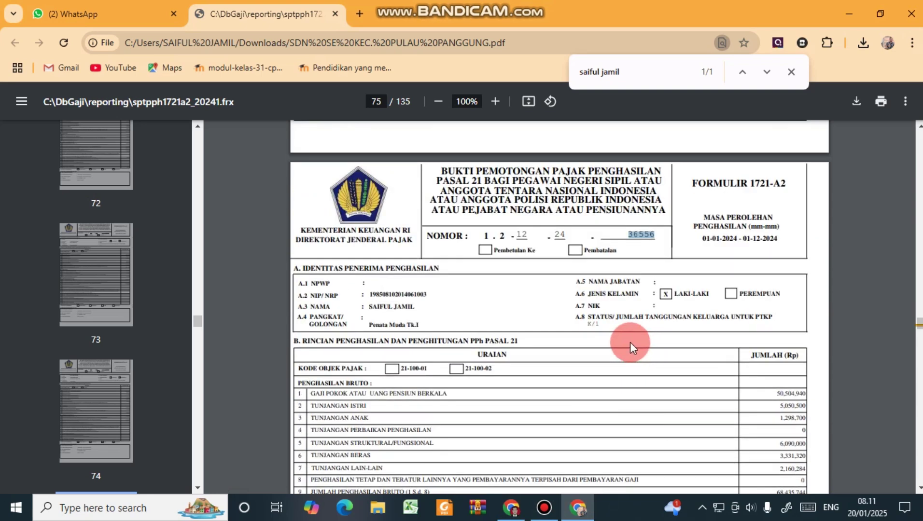
scroll(575, 314, "down", 6)
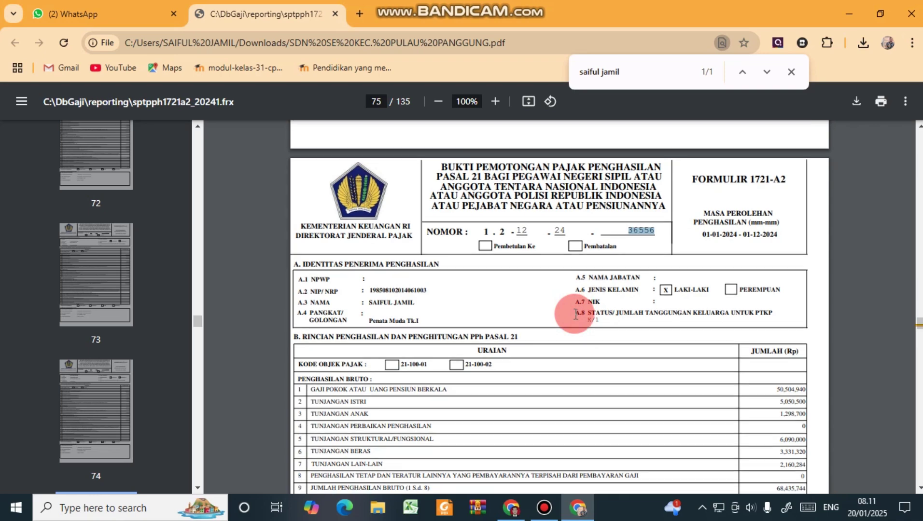
scroll(575, 314, "down", 4)
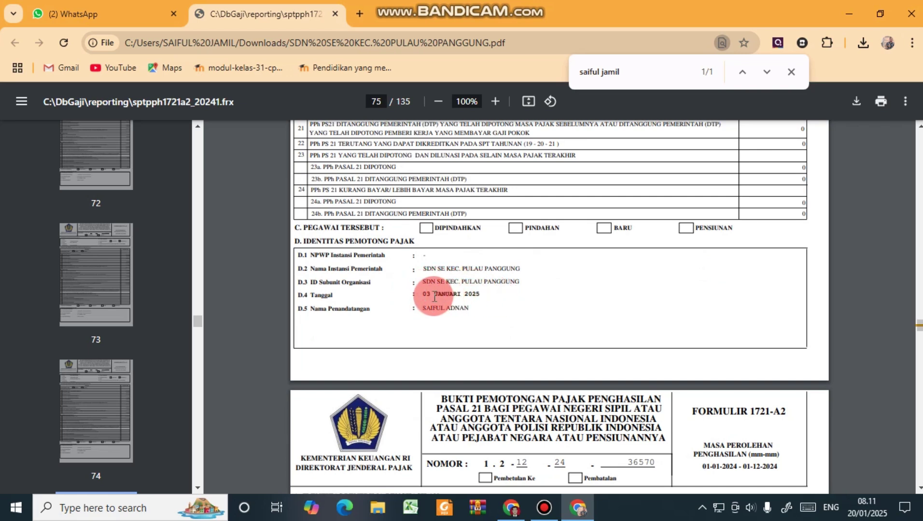
scroll(473, 300, "up", 1)
scroll(473, 299, "up", 2)
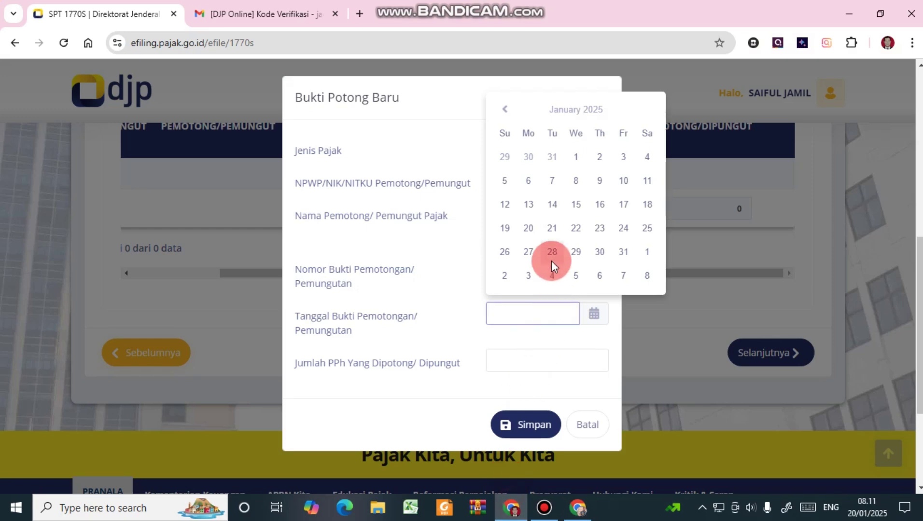
left_click(623, 157)
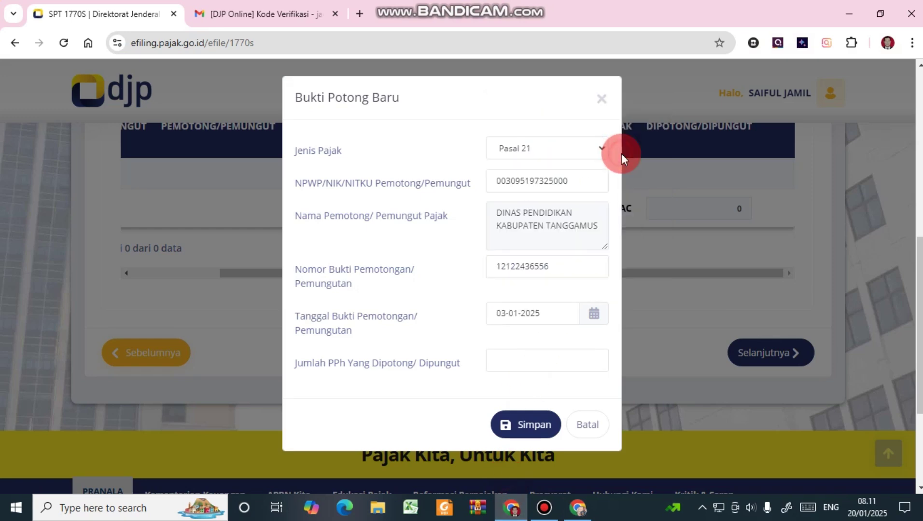
left_click(495, 264)
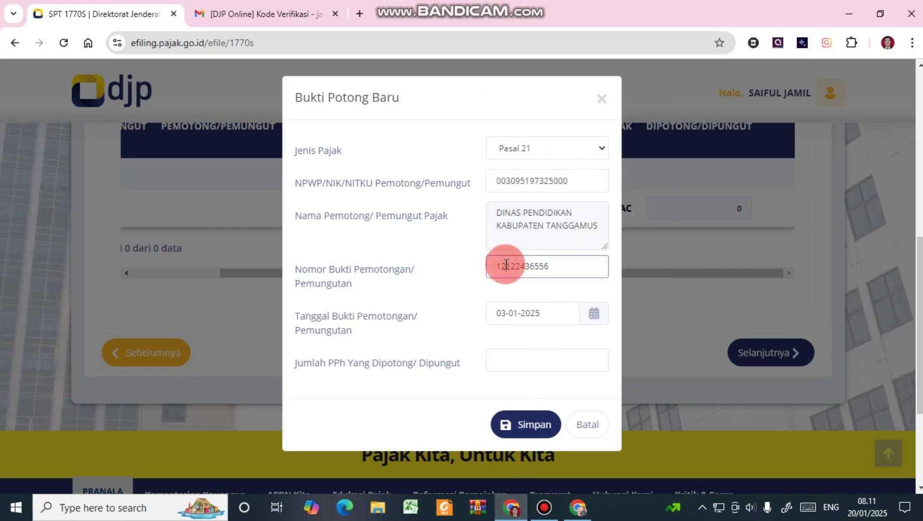
Insert dot separators into the slip number after 1, 2, 12 and 24.
left_click(572, 509)
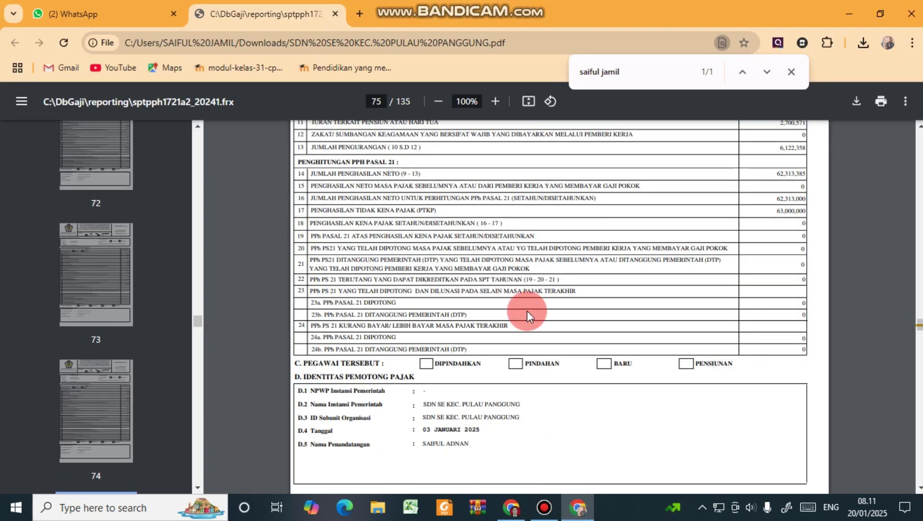
scroll(526, 311, "up", 8)
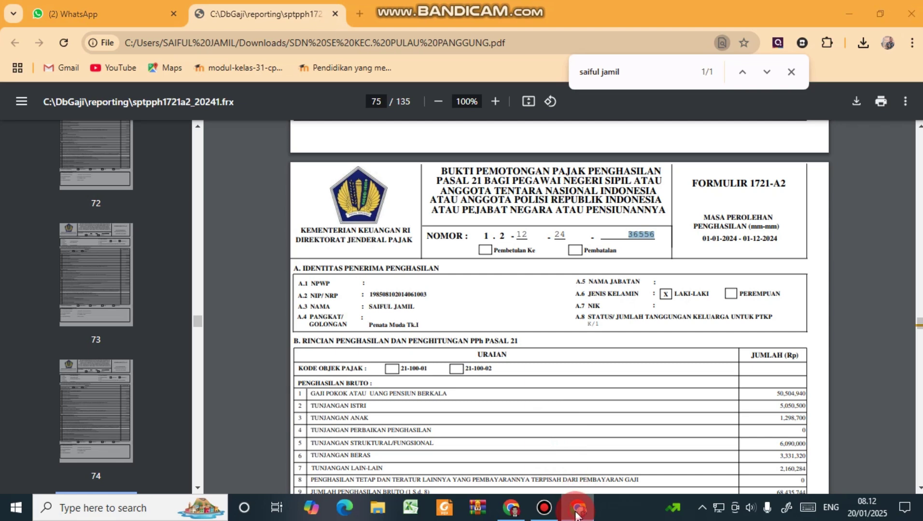
left_click(576, 511)
left_click(500, 264)
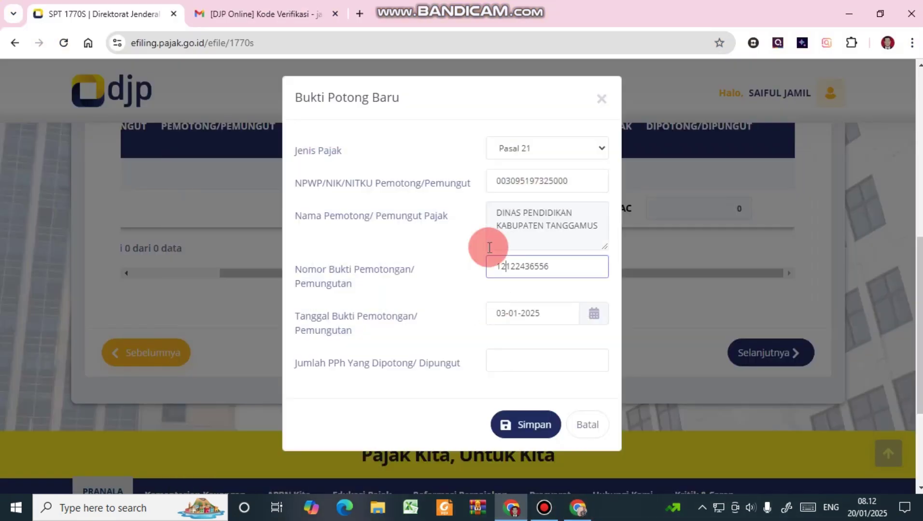
type(".")
left_click(510, 264)
type(".")
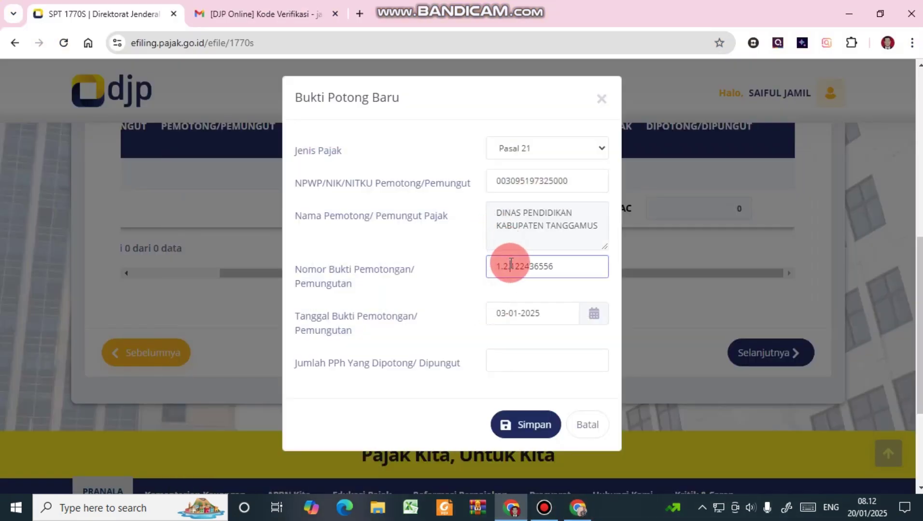
left_click(521, 265)
type(".12.")
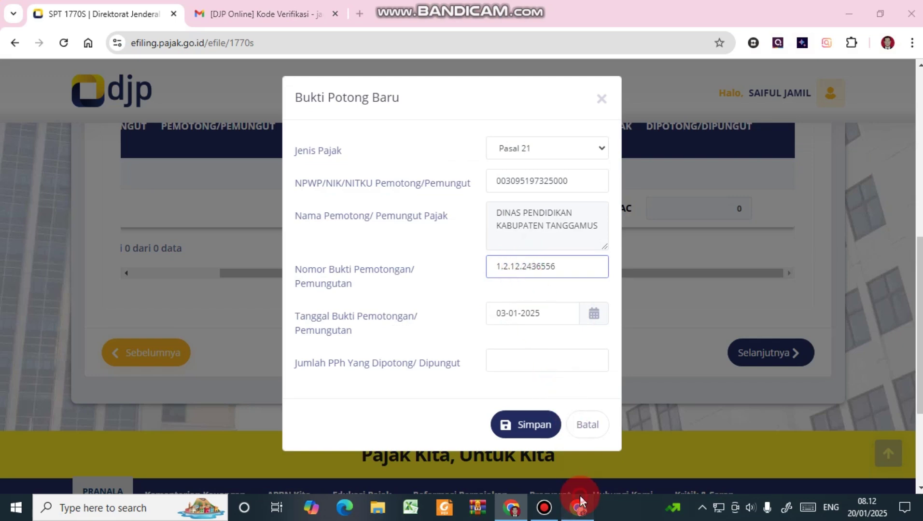
left_click(580, 496)
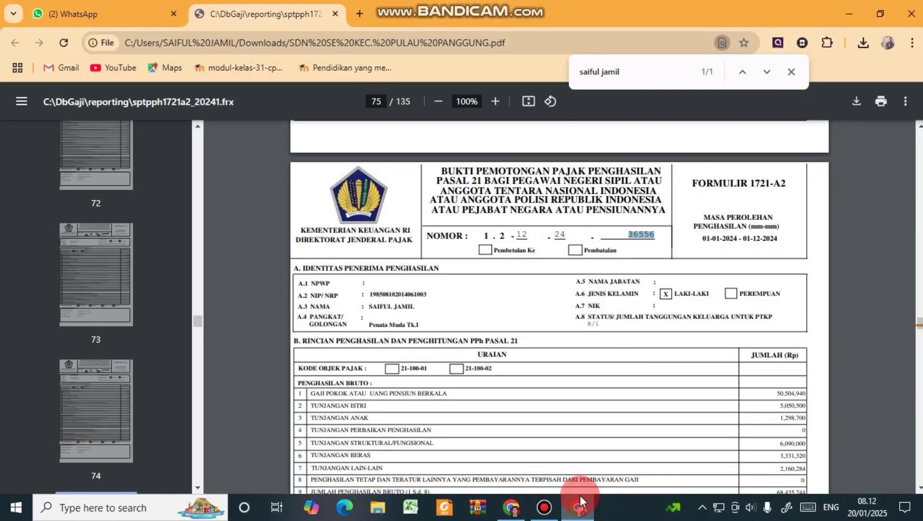
left_click(580, 497)
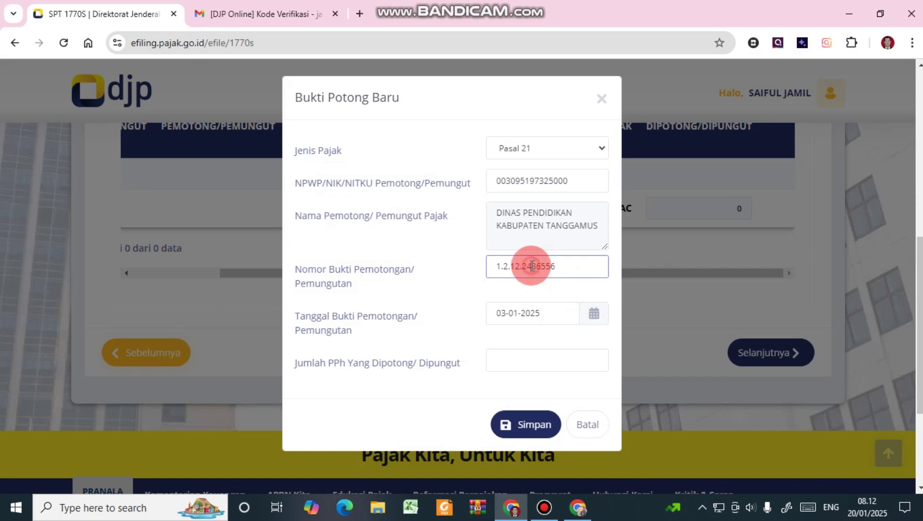
left_click(532, 266)
type(".")
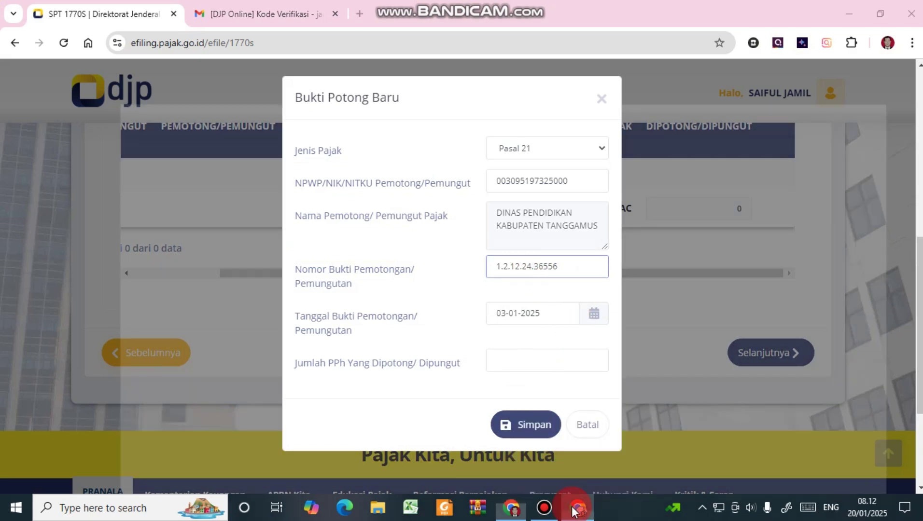
left_click(575, 511)
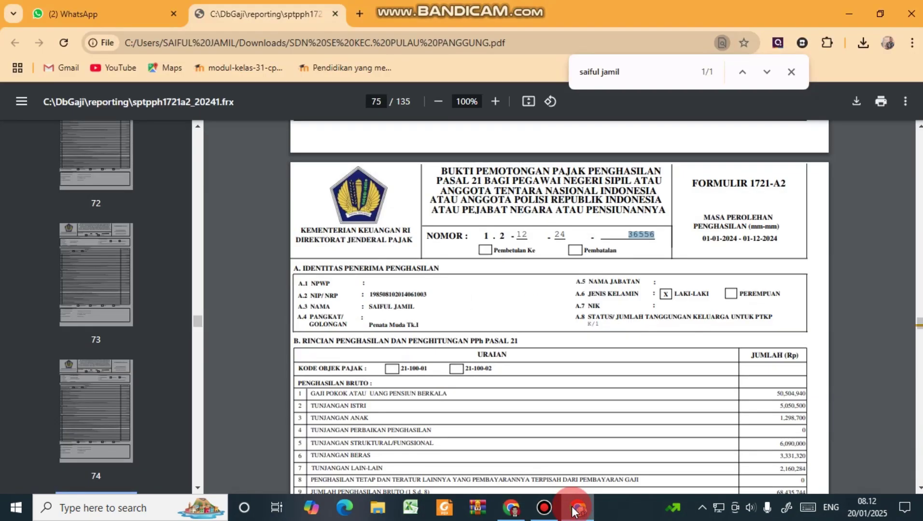
left_click(573, 511)
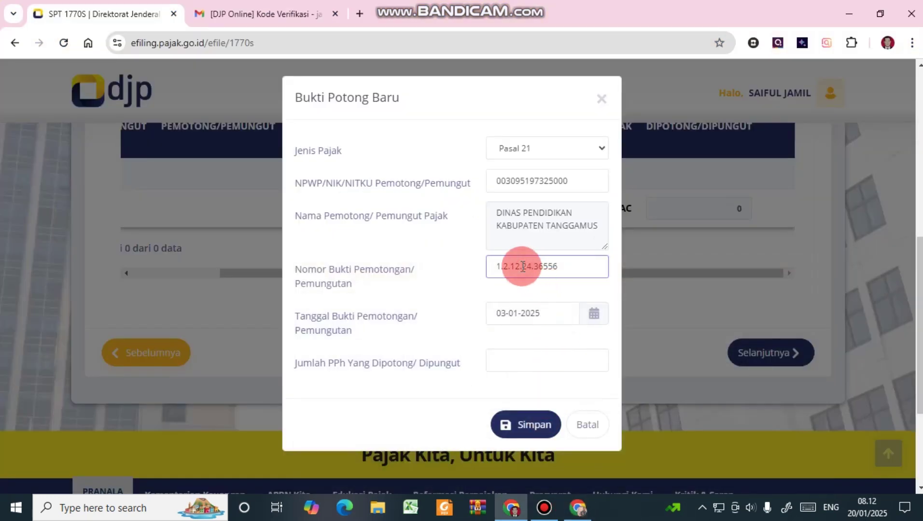
left_click(579, 508)
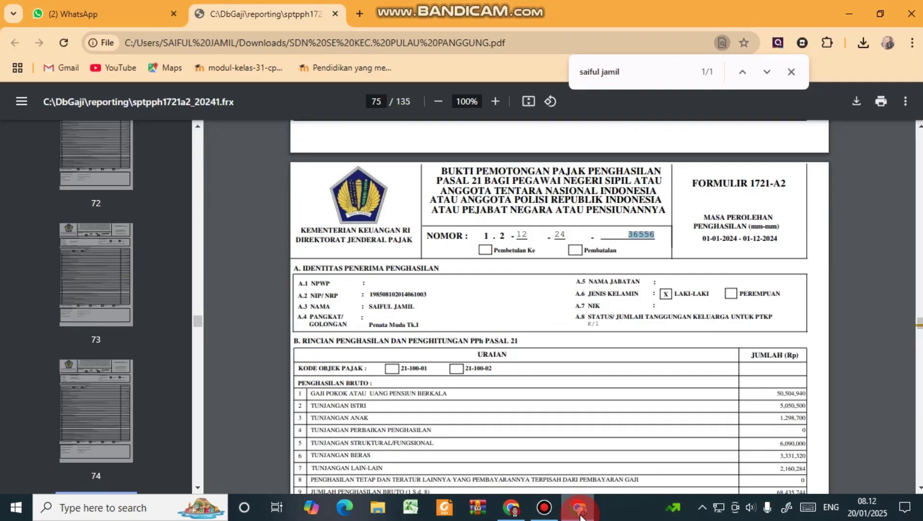
left_click(579, 510)
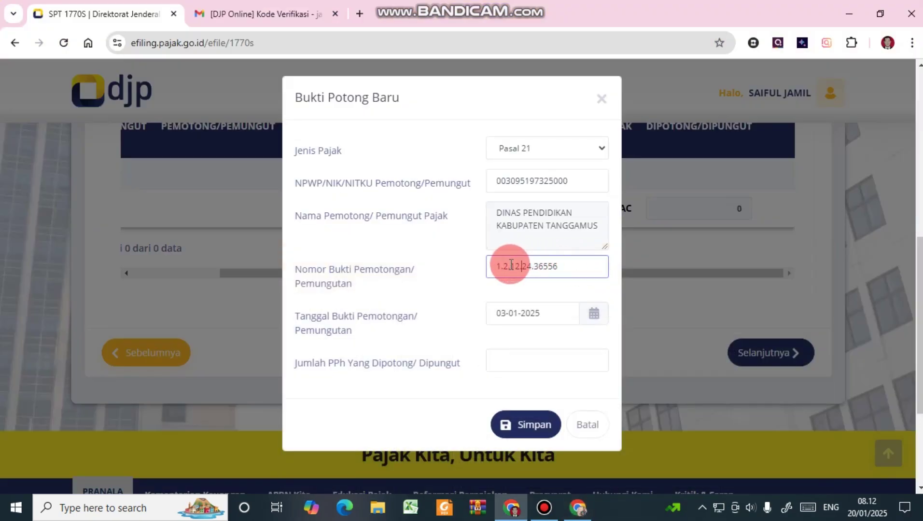
key("BackSpace")
type("-")
left_click(516, 262)
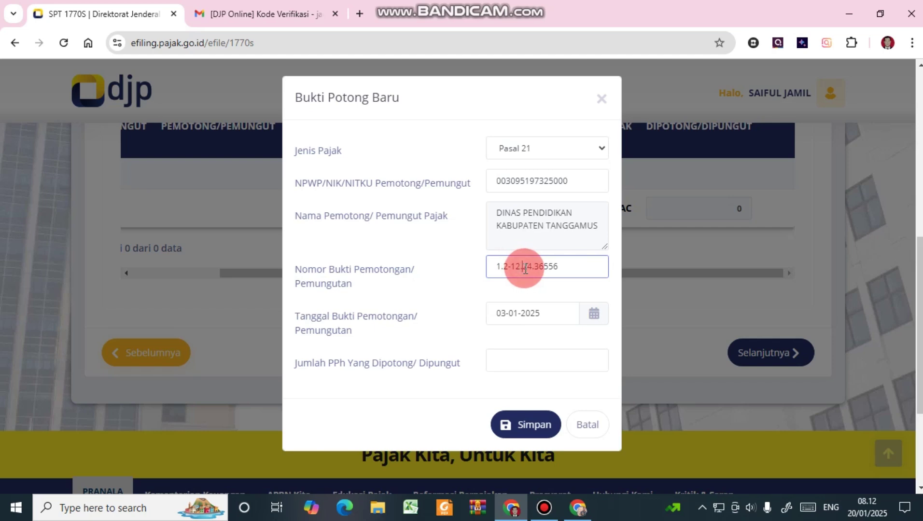
left_click(536, 263)
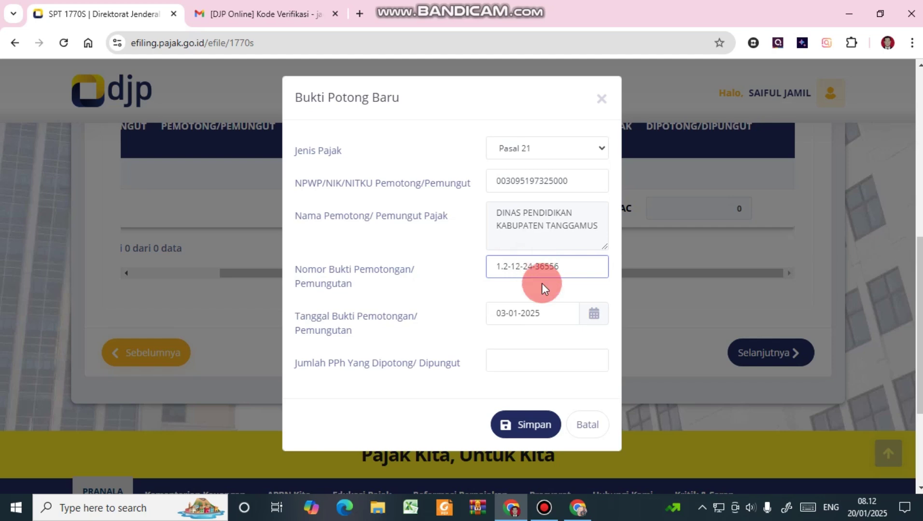
left_click(544, 313)
Check row 24a of the PDF slip and enter 0 as the PPh withheld.
left_click(537, 357)
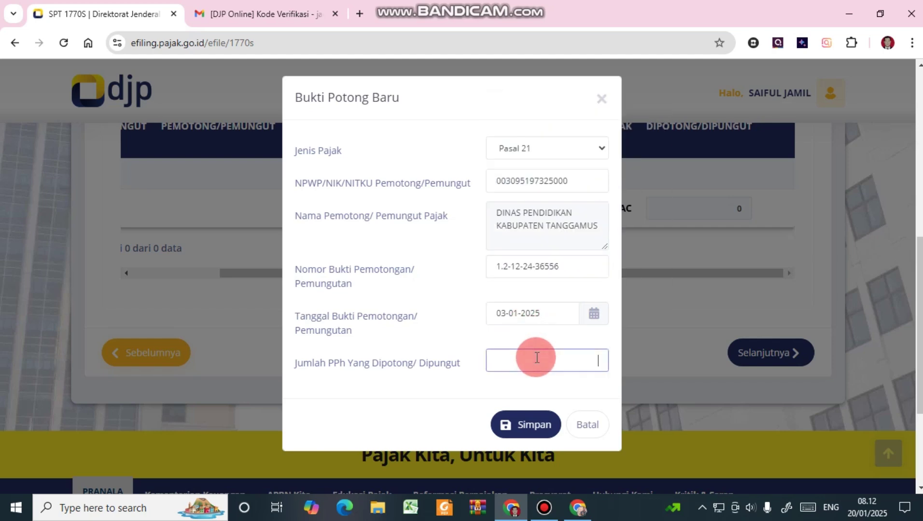
left_click(578, 508)
left_click(512, 411)
left_click(486, 342)
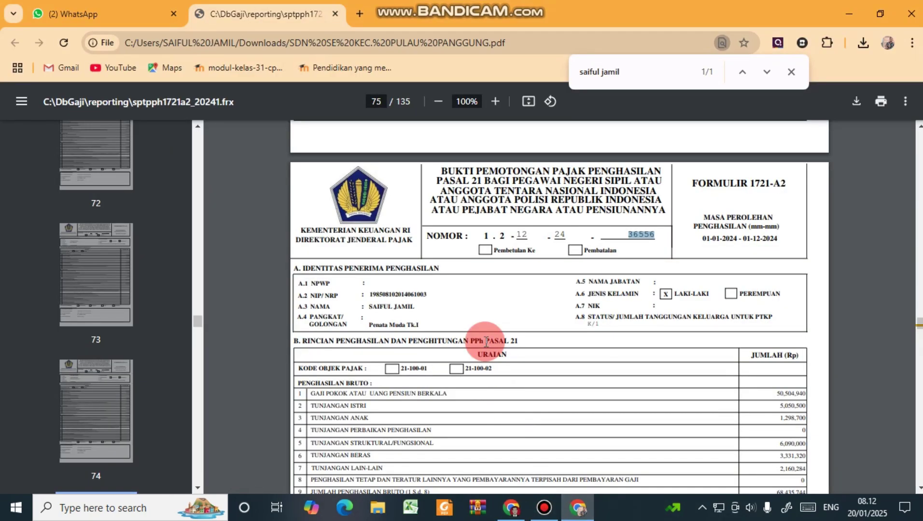
scroll(486, 341, "down", 4)
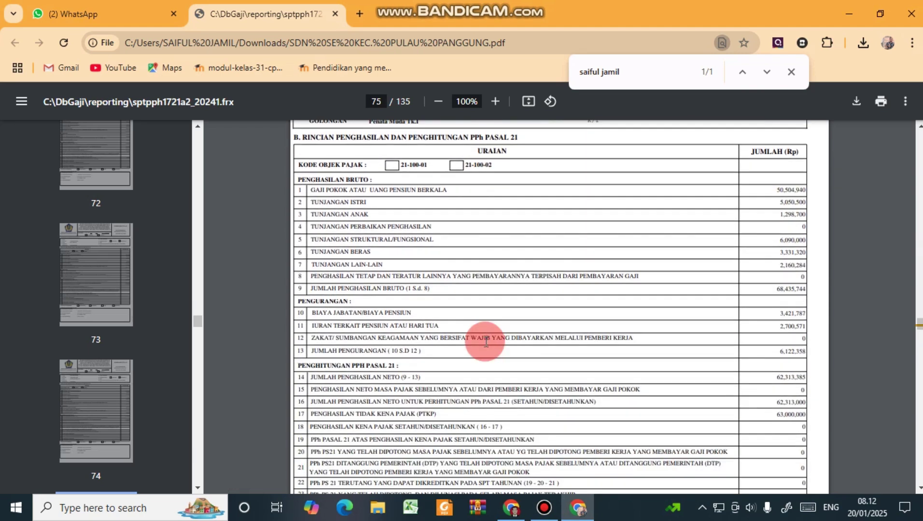
scroll(476, 357, "down", 3)
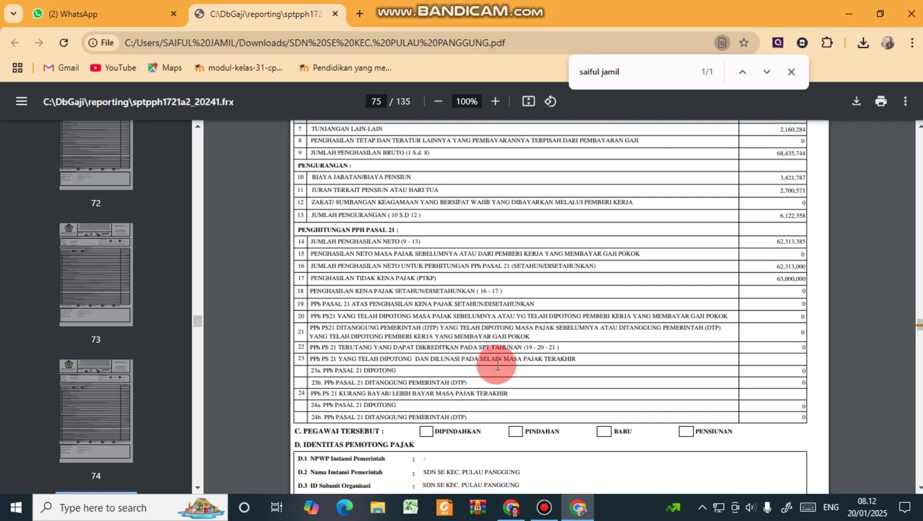
left_click(578, 508)
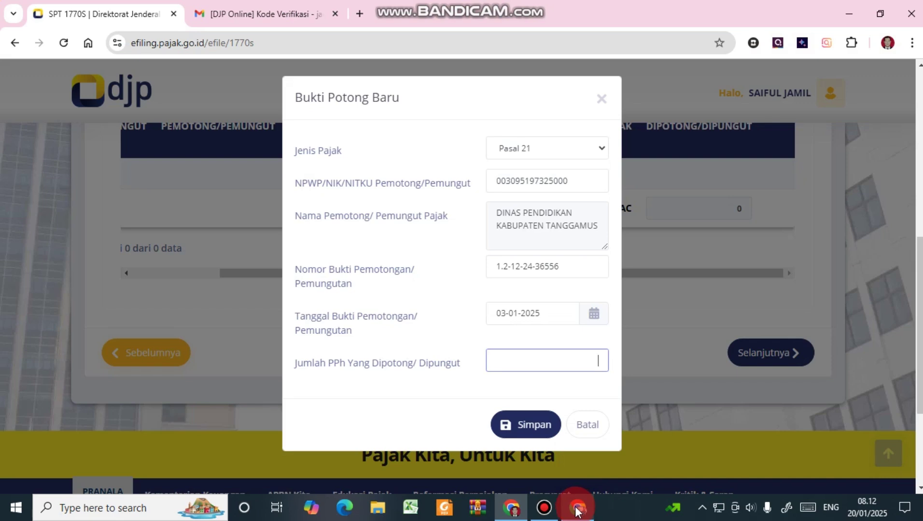
left_click(578, 509)
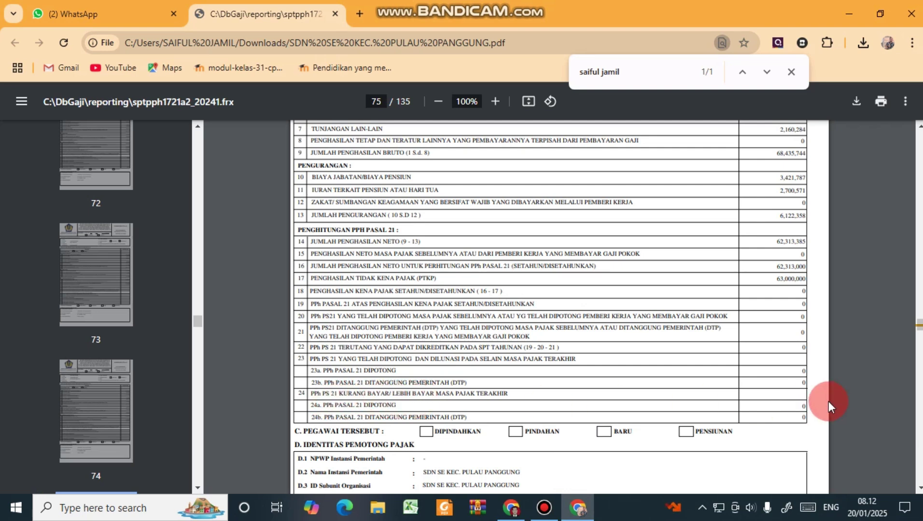
double_click(804, 406)
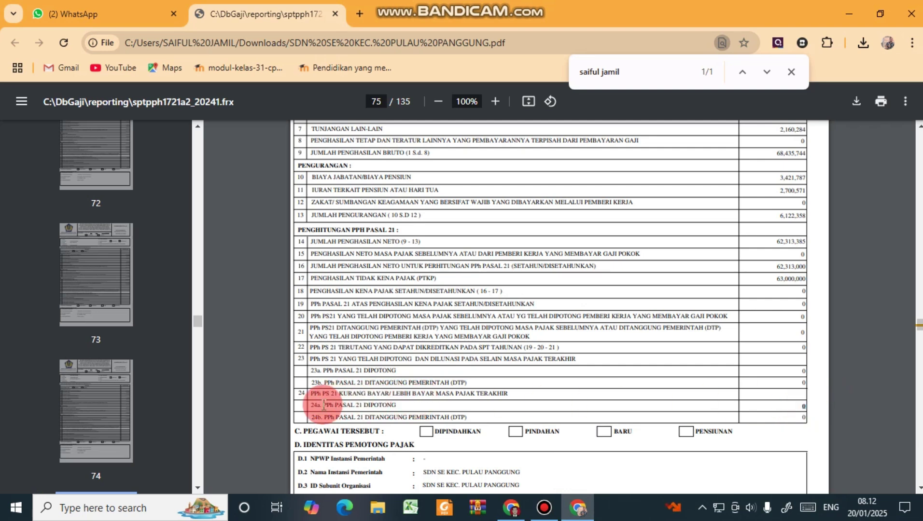
left_click_drag(310, 402, 443, 417)
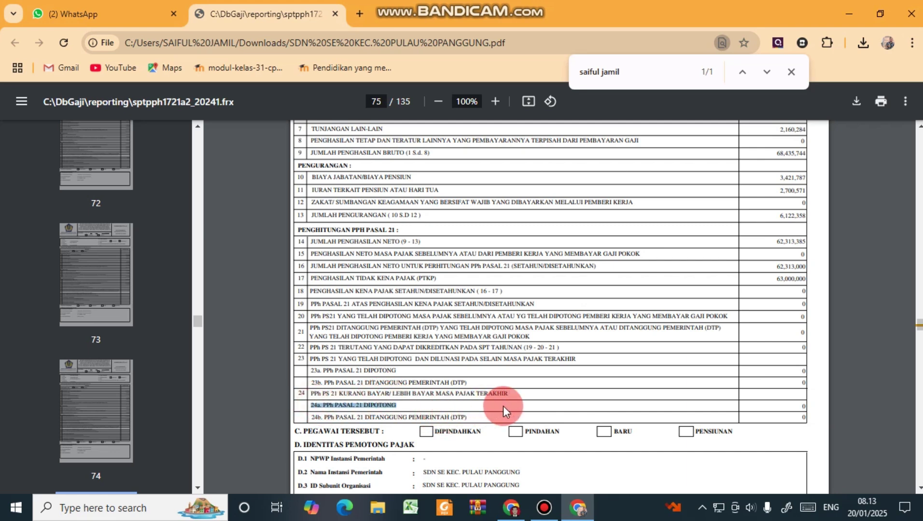
mouse_move(579, 505)
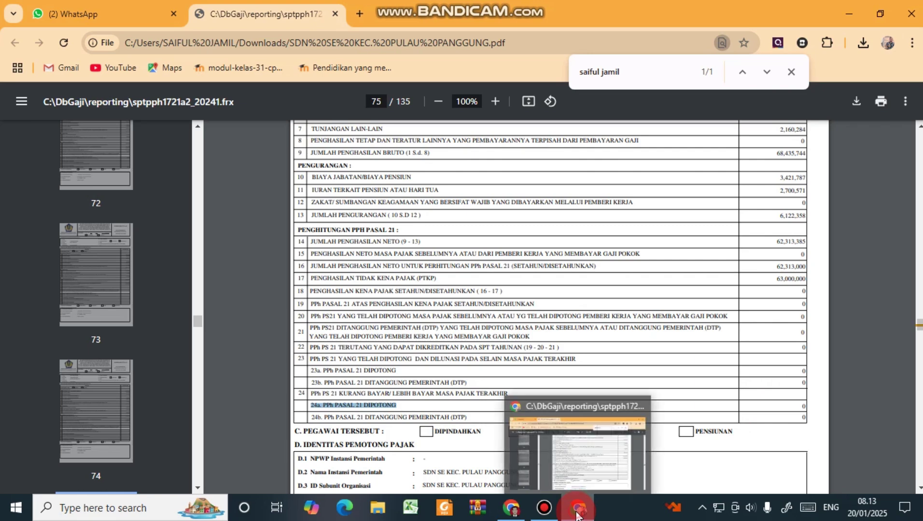
left_click(565, 421)
type("0")
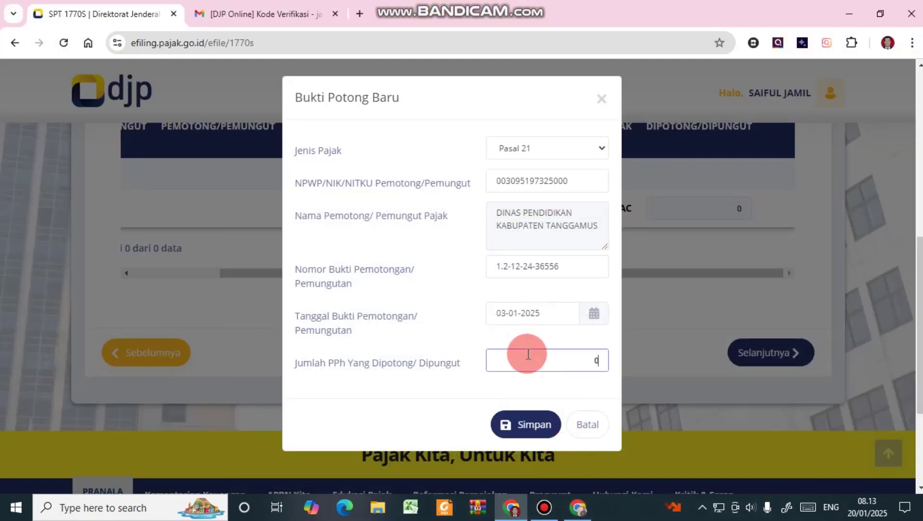
Save the Pasal 21 slip and advance to the marital status page.
left_click(532, 425)
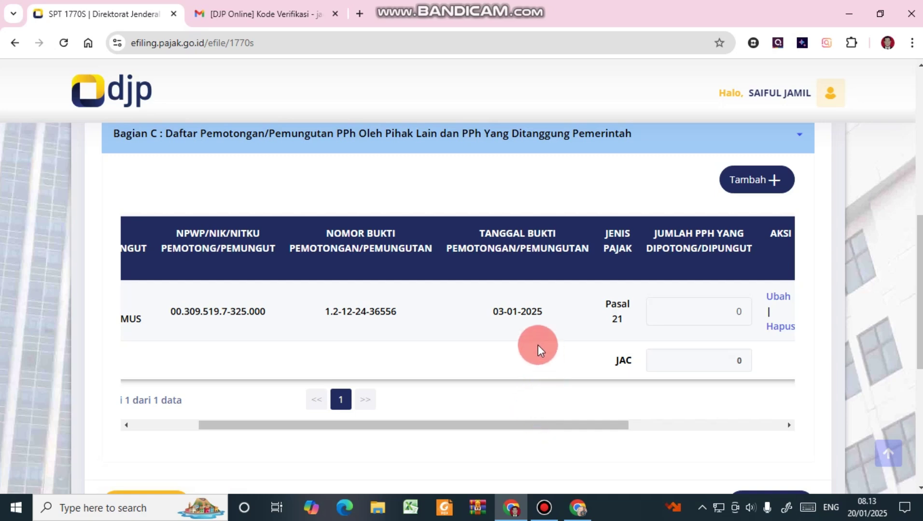
scroll(538, 345, "down", 4)
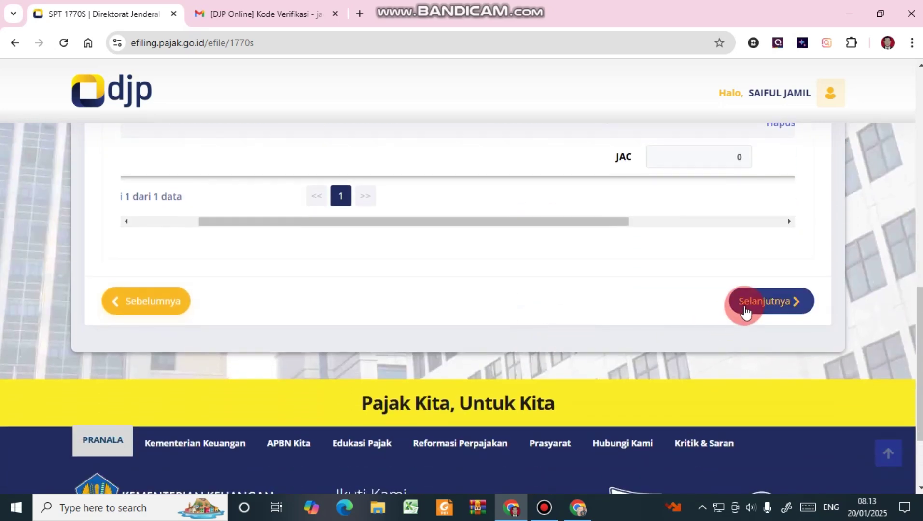
left_click(746, 313)
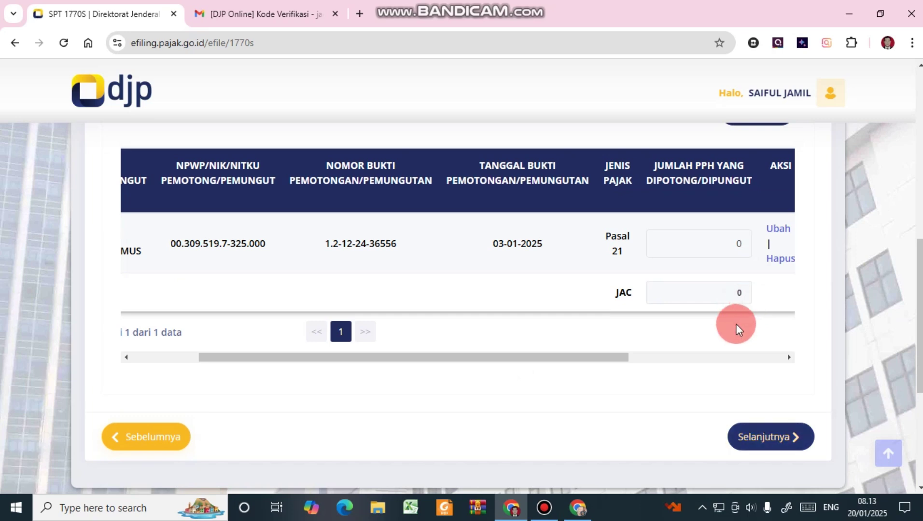
left_click(752, 434)
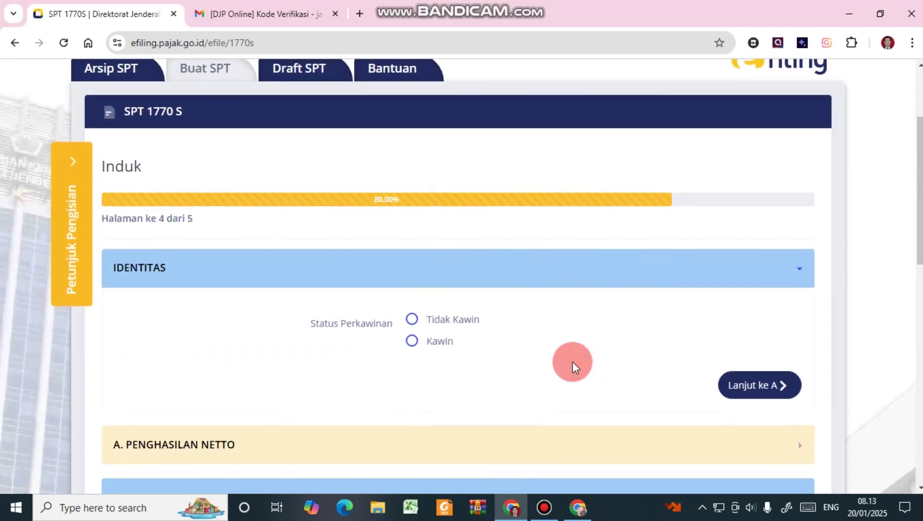
Check the status on the PDF and mark the marital status as Kawin.
left_click(578, 509)
scroll(514, 291, "up", 8)
left_click(420, 296)
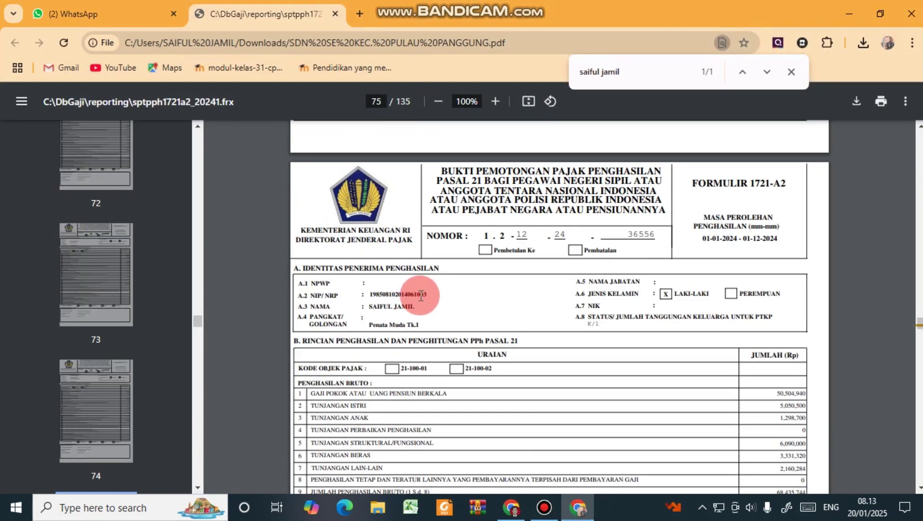
left_click_drag(421, 295, 594, 325)
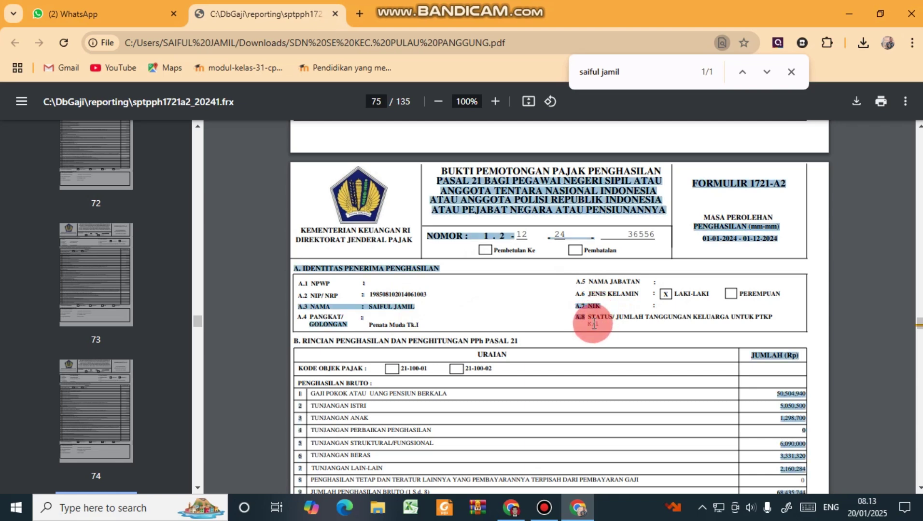
left_click(594, 325)
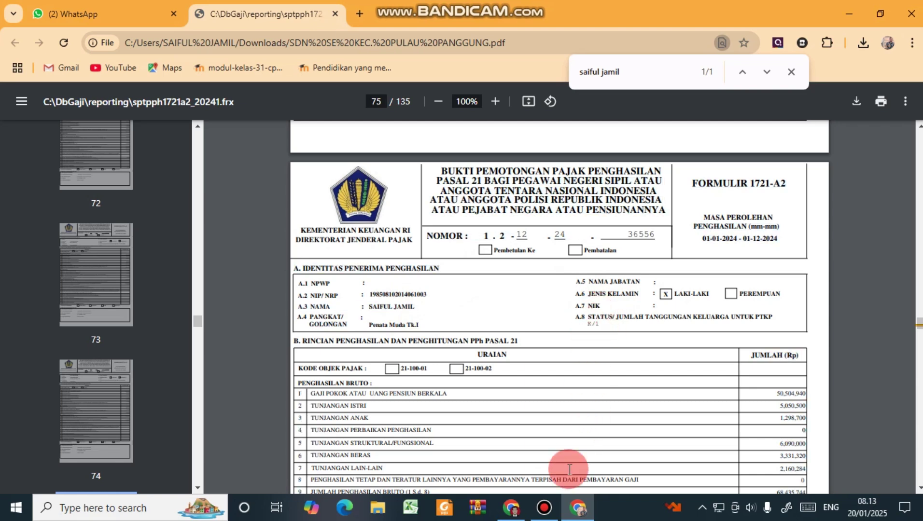
left_click(580, 507)
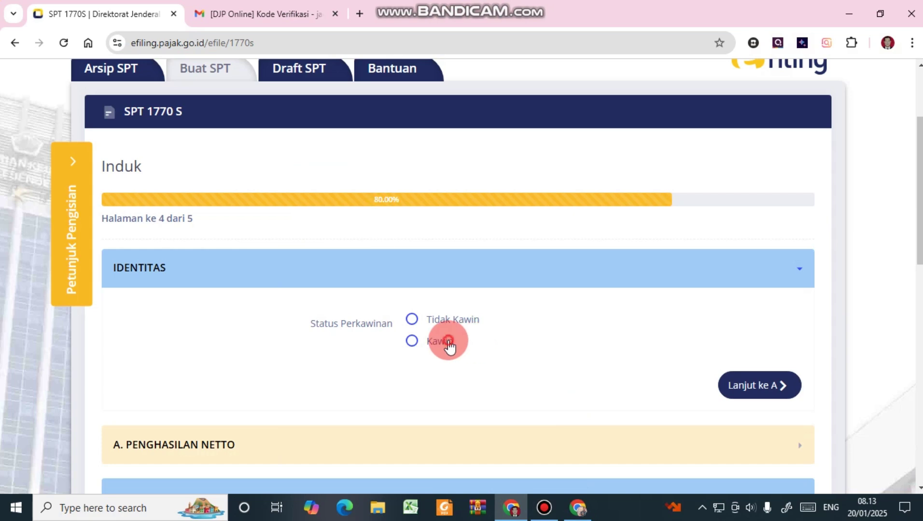
left_click(448, 344)
Set the spousal tax status to KK / Kepala Keluarga.
scroll(555, 372, "down", 1)
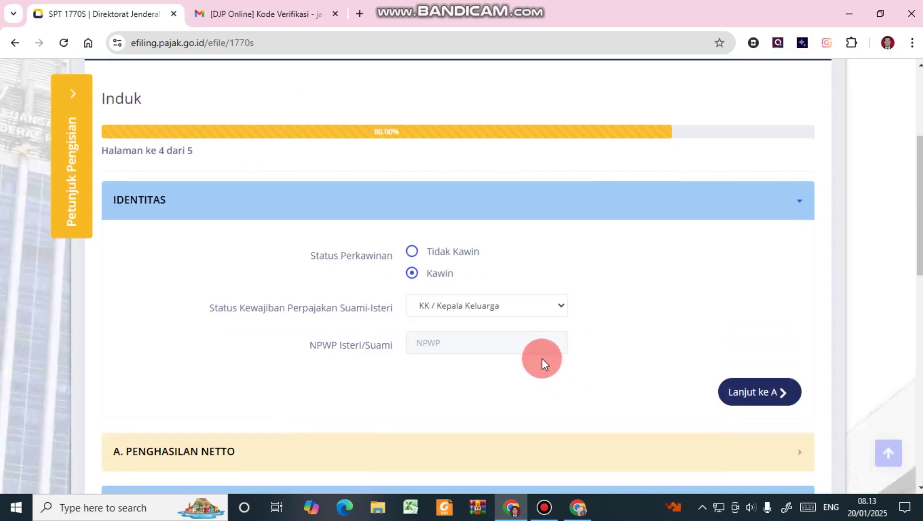
left_click(539, 313)
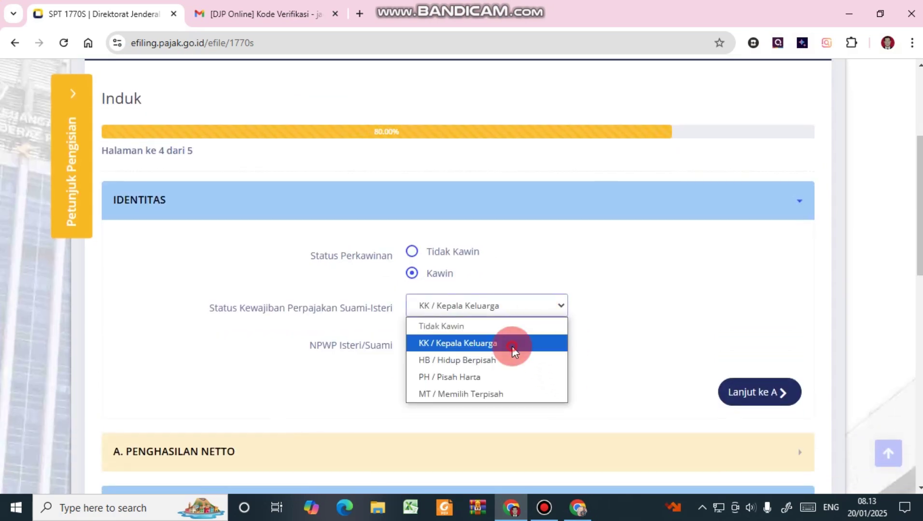
left_click(513, 347)
left_click(516, 314)
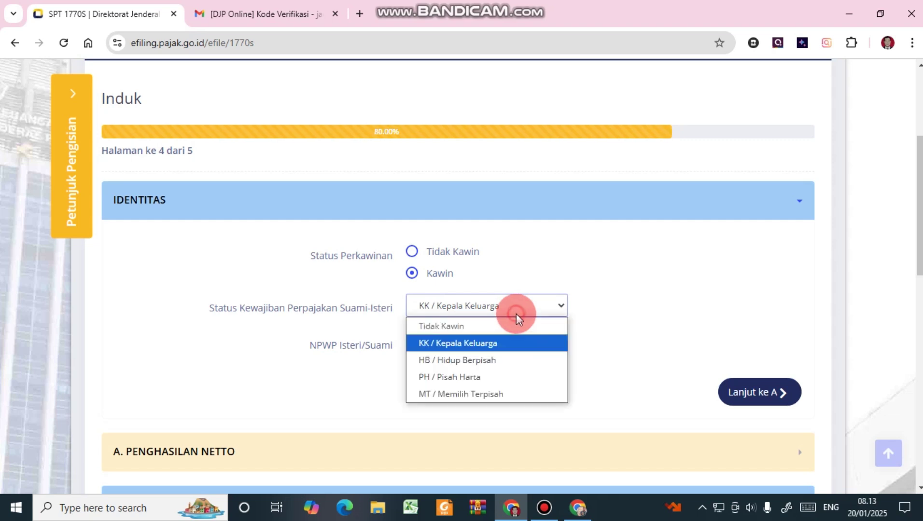
left_click(486, 342)
scroll(548, 343, "down", 2)
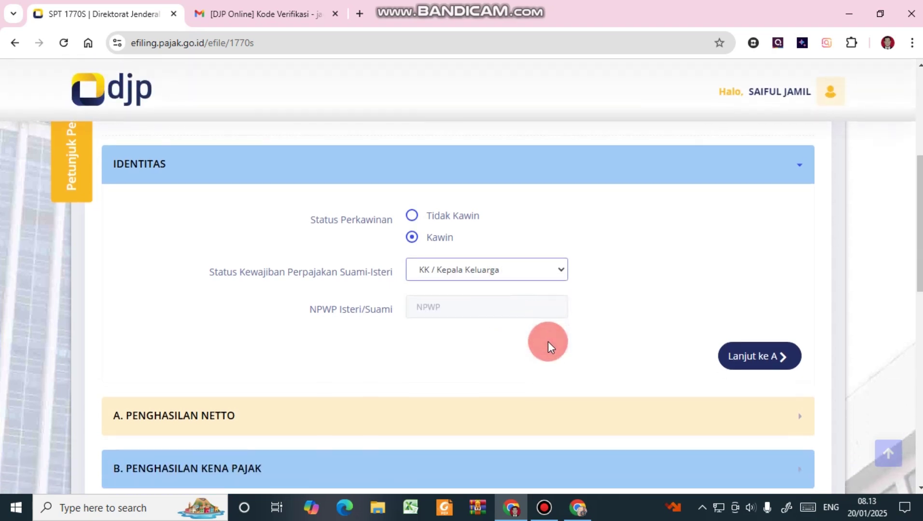
Open section A and copy the row 14 net income 62,313,385 from the PDF slip.
left_click(756, 300)
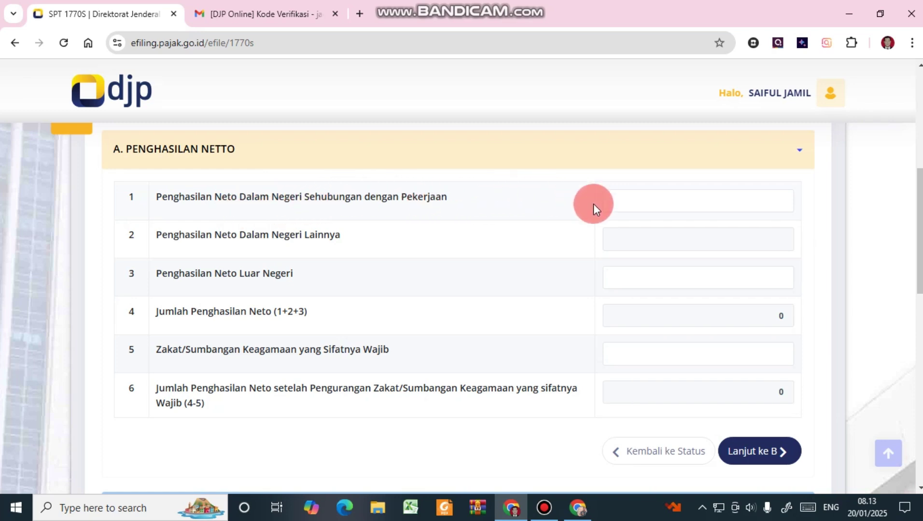
left_click(584, 498)
scroll(394, 252, "down", 3)
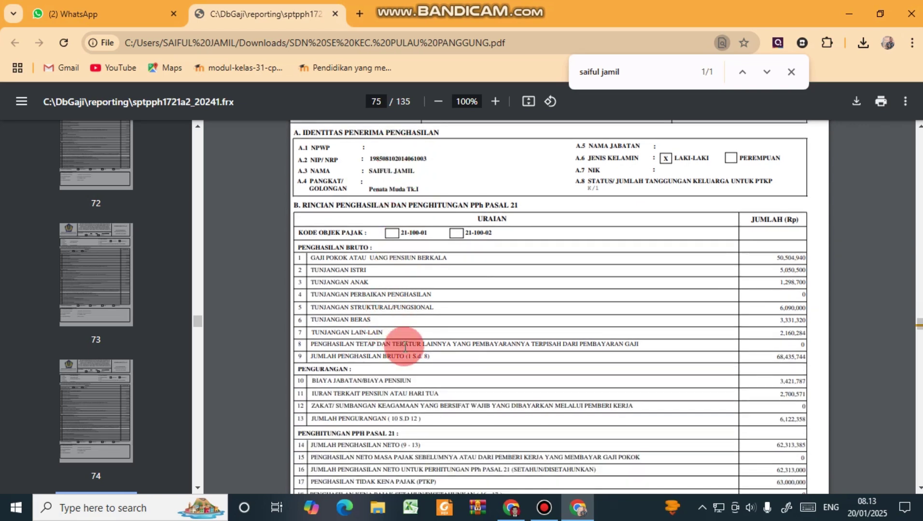
scroll(405, 345, "down", 1)
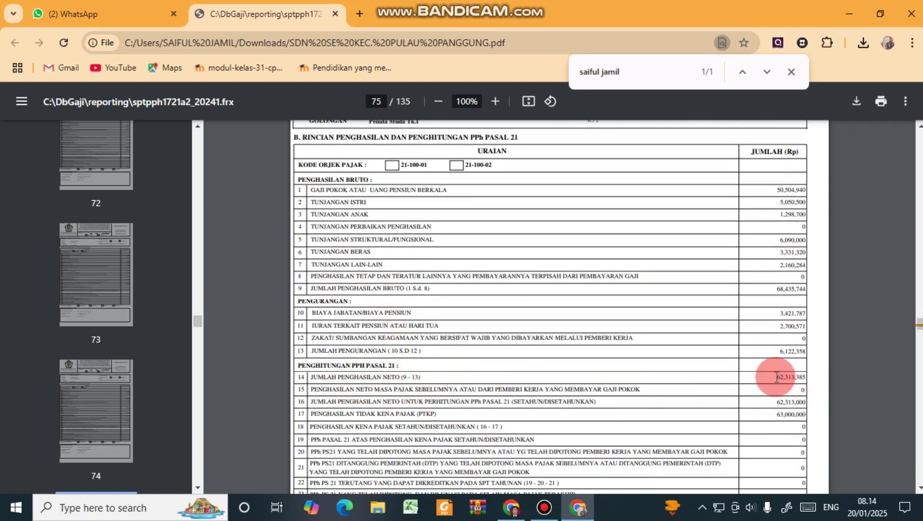
left_click_drag(786, 382, 804, 378)
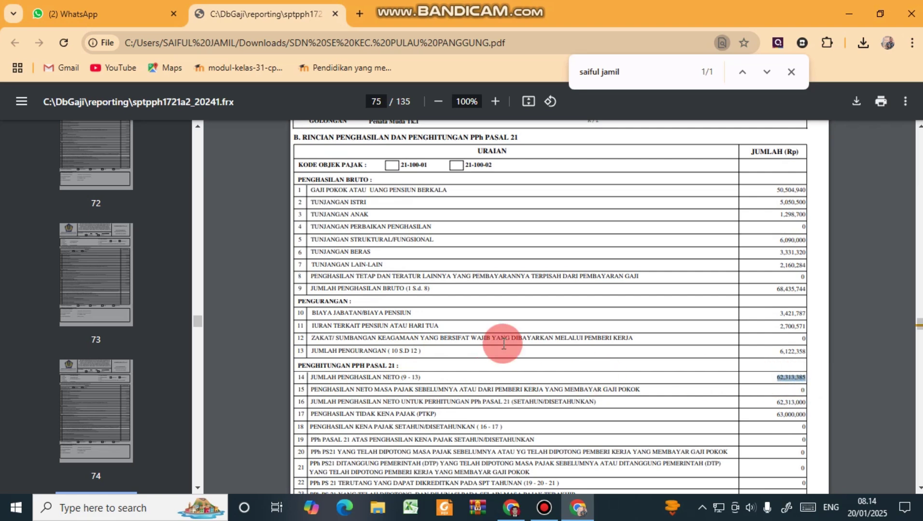
scroll(503, 343, "down", 1)
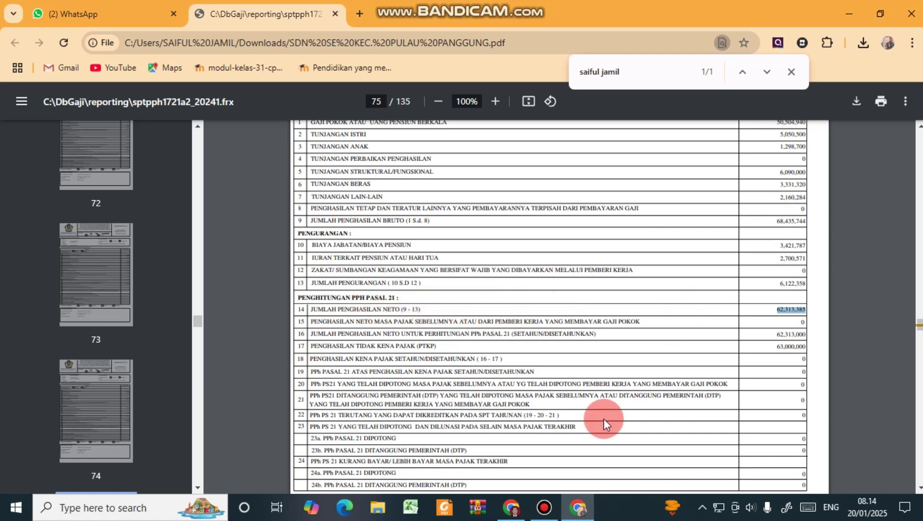
Paste 62.313.385 into line 1 domestic employment income and confirm rows 3 and 5.
left_click(576, 502)
left_click(654, 183)
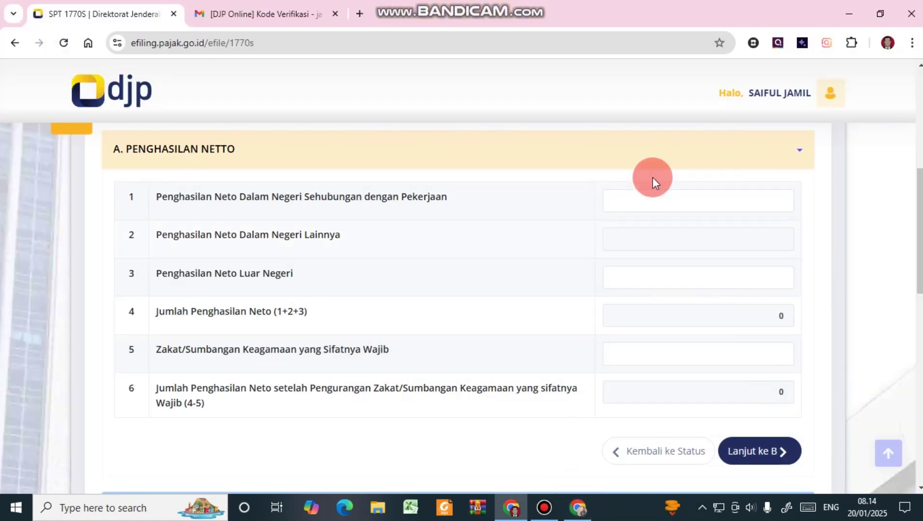
left_click(758, 185)
type("62.313.385")
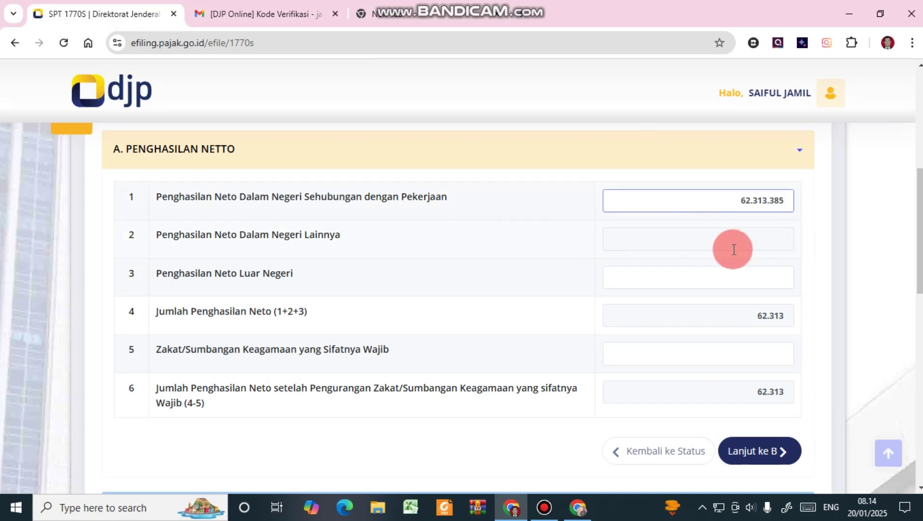
left_click(764, 276)
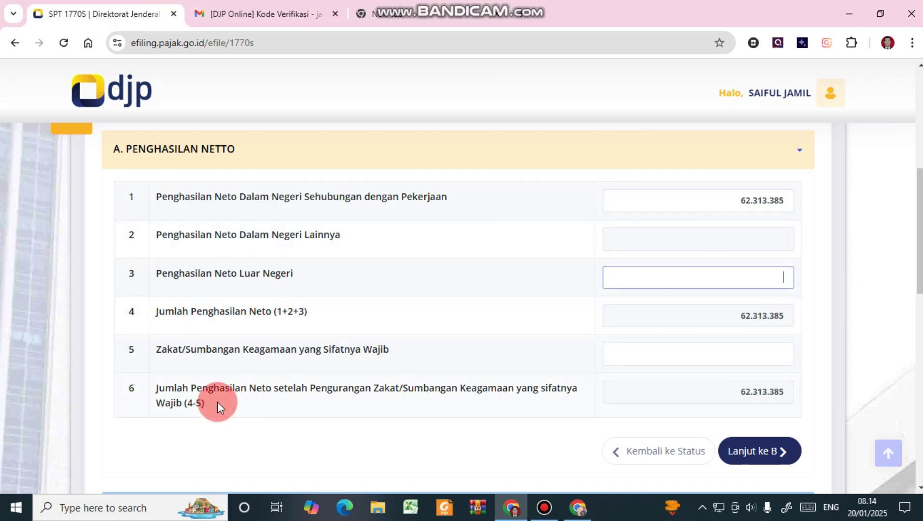
left_click(744, 358)
scroll(554, 348, "down", 1)
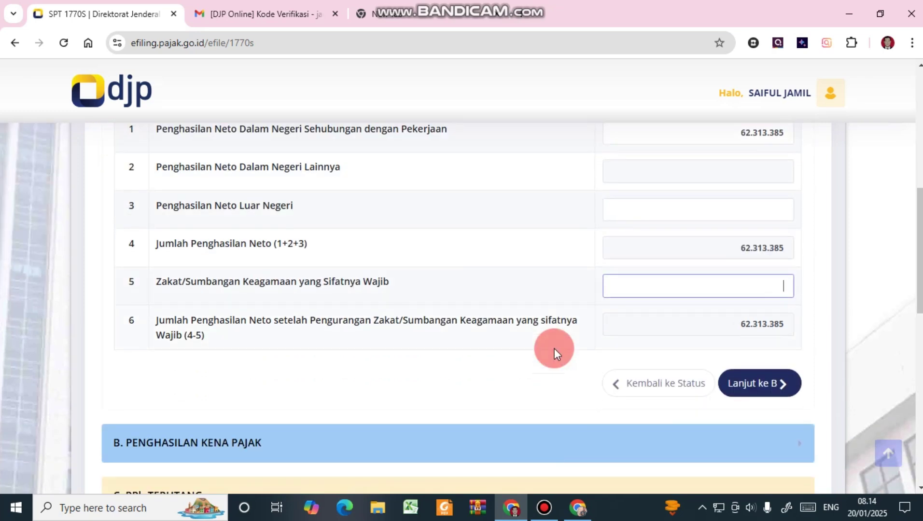
left_click(577, 510)
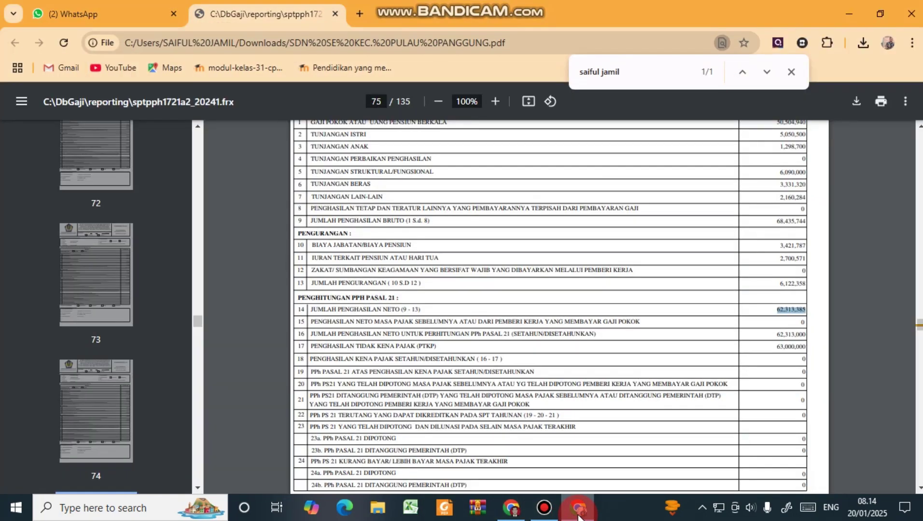
left_click(578, 510)
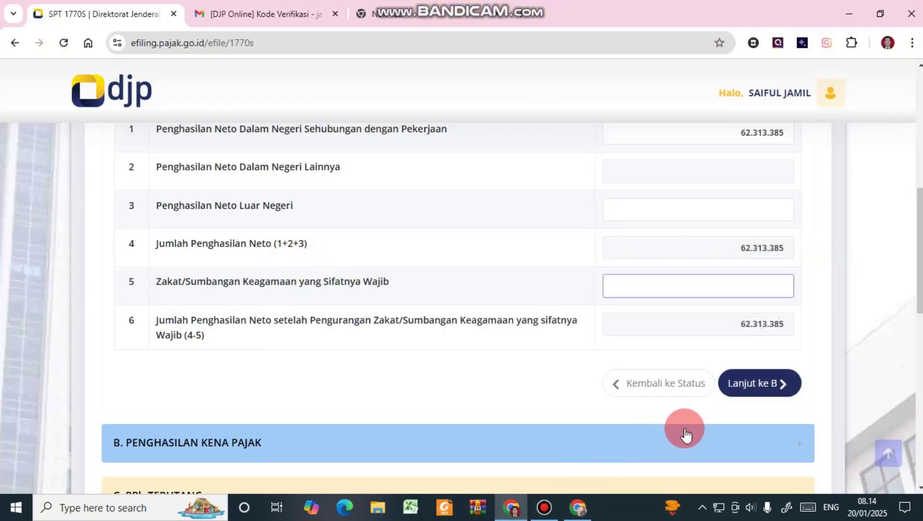
In section B, set the number of dependents to 1 for PTKP Kawin/K.
left_click(742, 386)
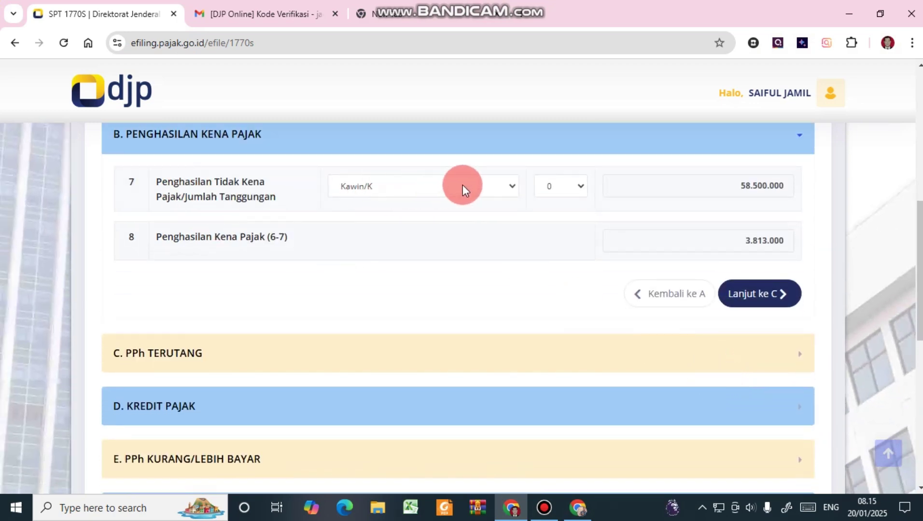
left_click(577, 186)
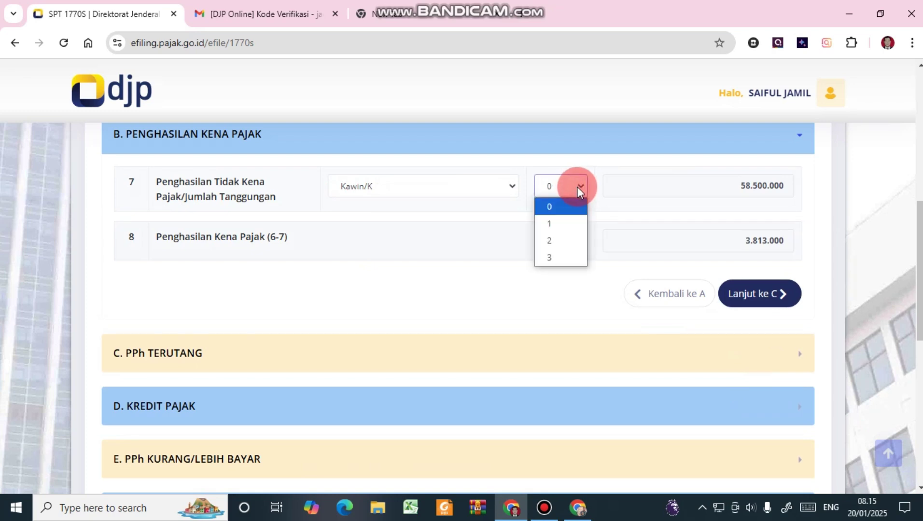
left_click(555, 224)
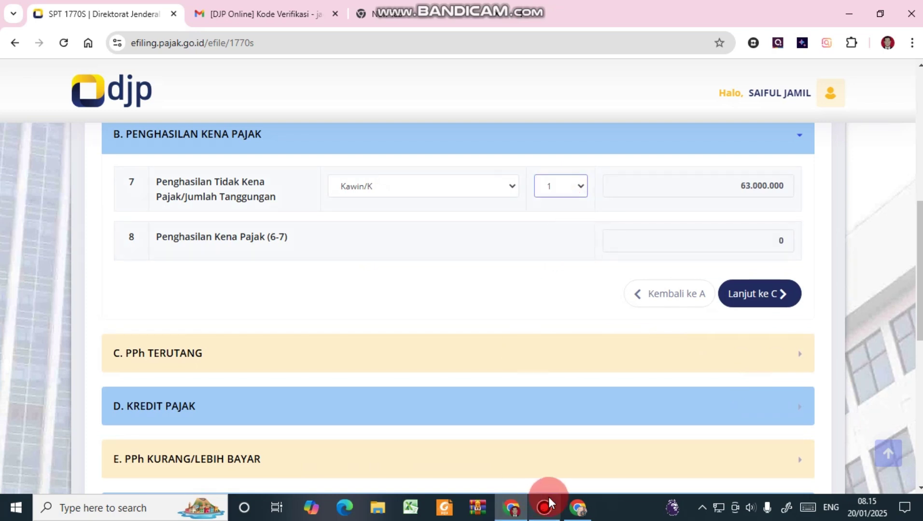
left_click(578, 507)
scroll(612, 259, "up", 1)
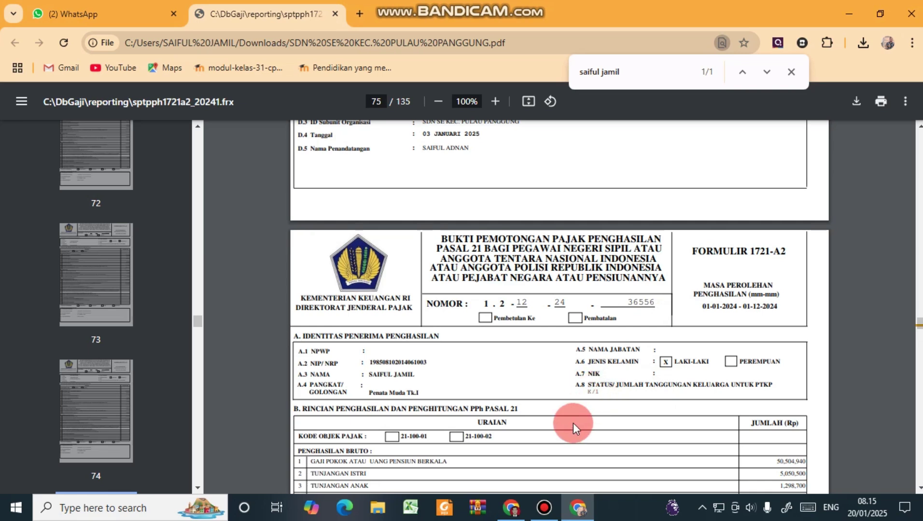
left_click(577, 507)
left_click(577, 188)
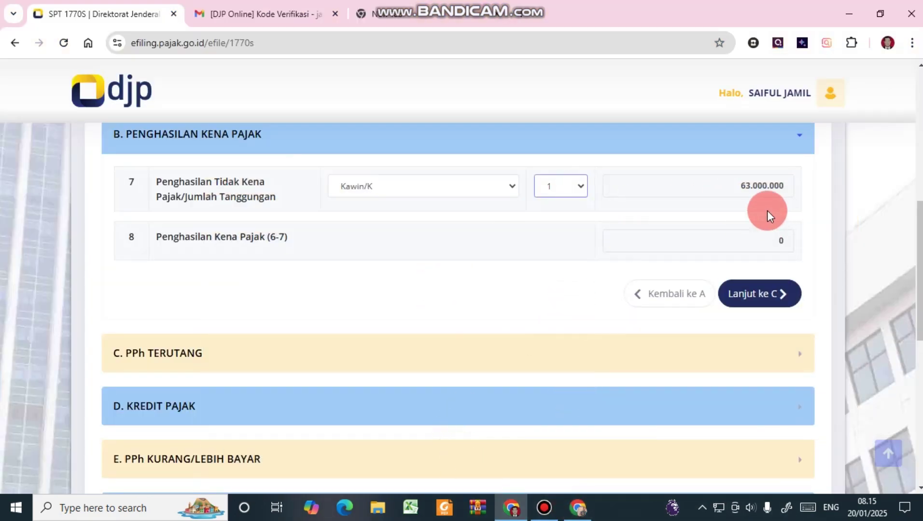
Compare with the PDF's row 17 and confirm line 8 taxable income reads 0.
left_click(569, 516)
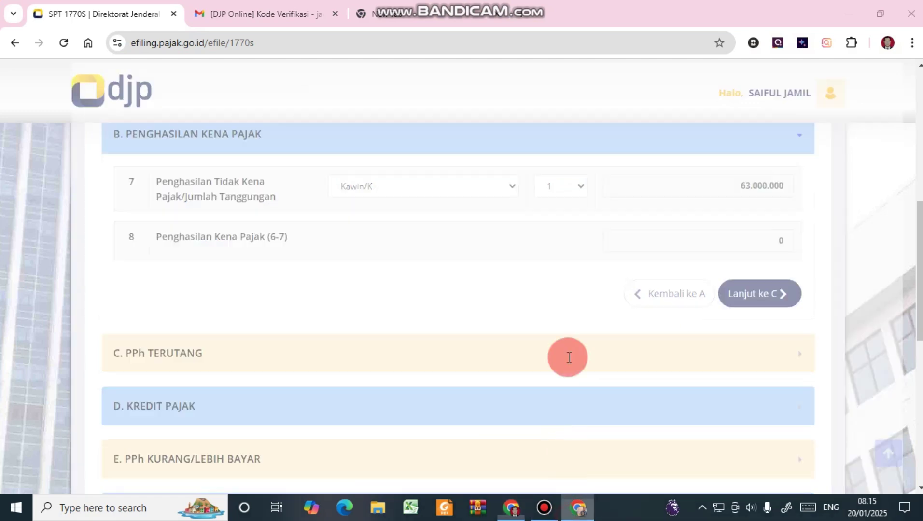
scroll(603, 333, "down", 4)
scroll(604, 337, "down", 3)
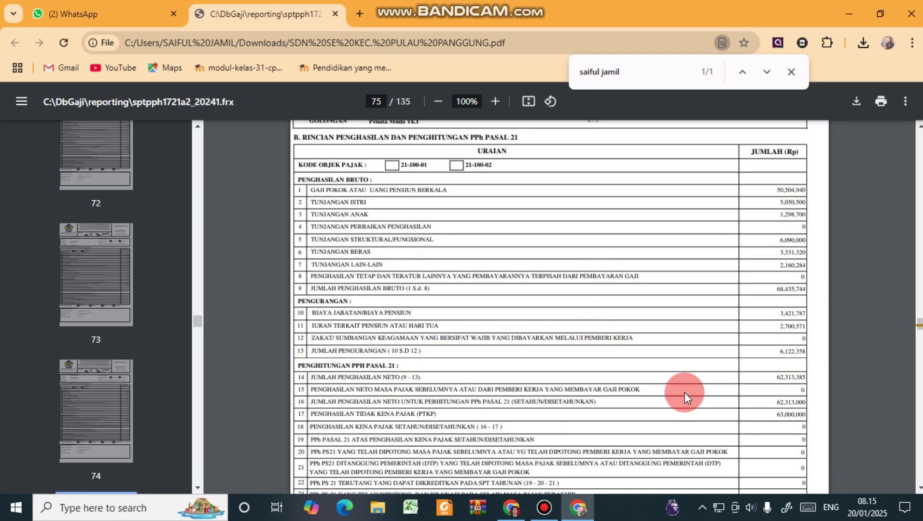
left_click_drag(309, 414, 444, 421)
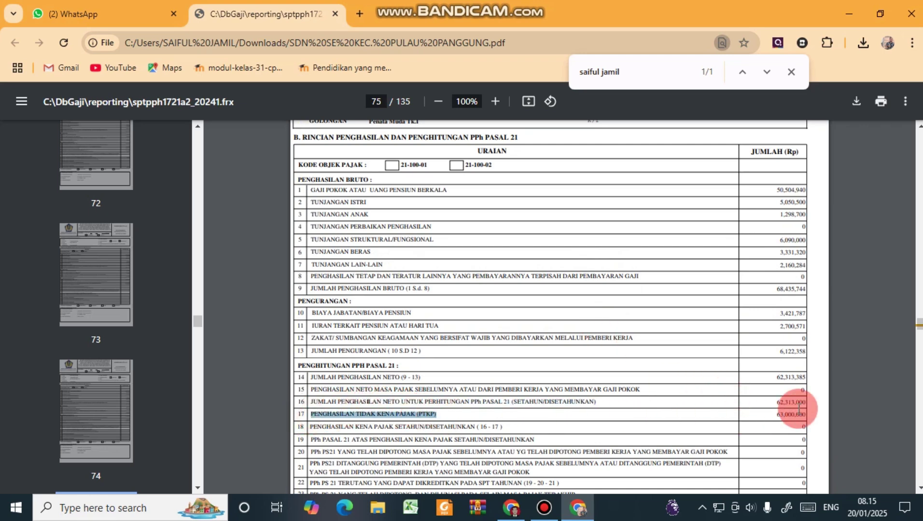
scroll(797, 407, "down", 3)
scroll(796, 407, "down", 3)
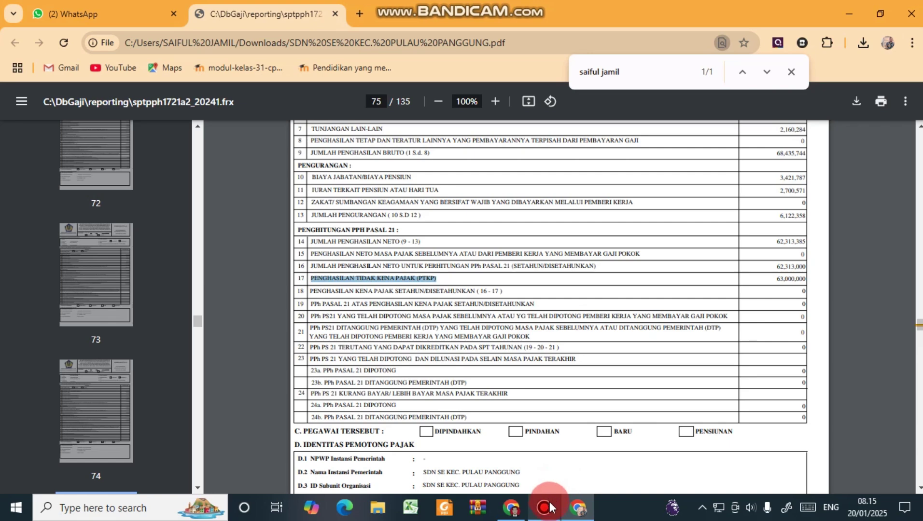
left_click(581, 504)
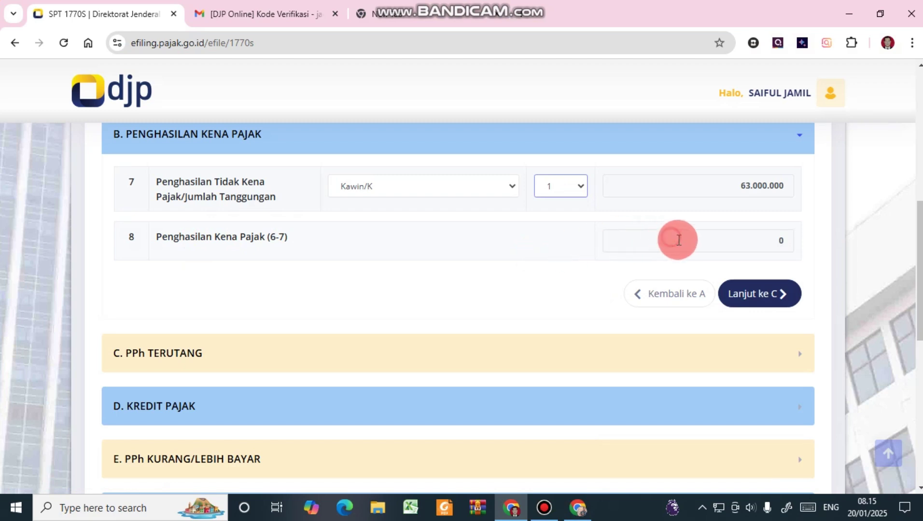
left_click(794, 241)
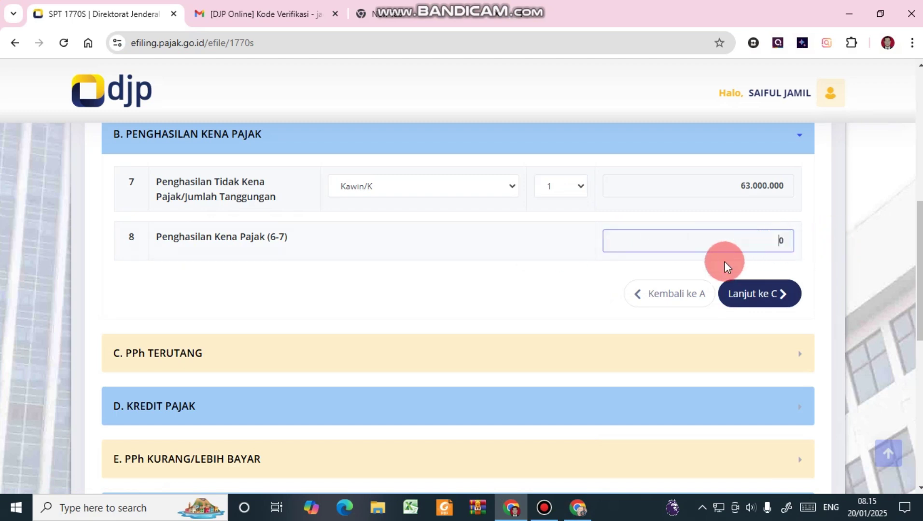
left_click(748, 243)
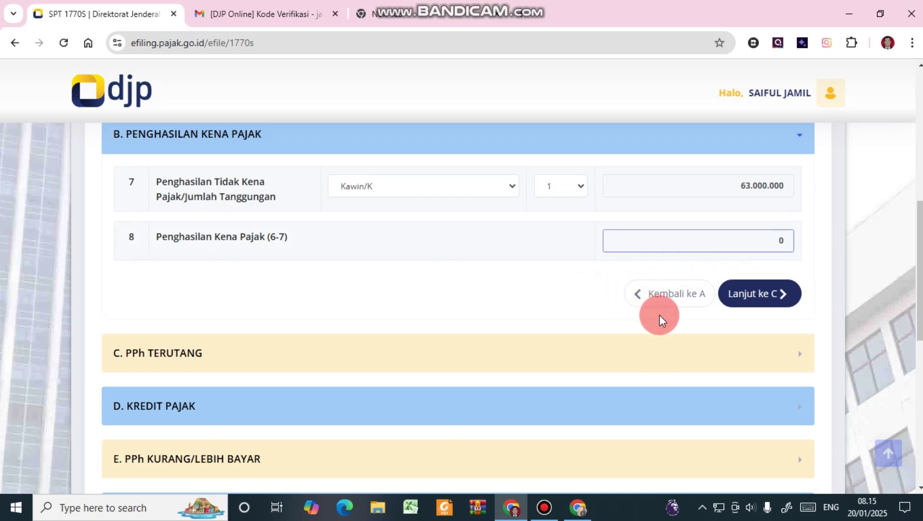
Move through sections C, D, E and F, all zero, to the Pernyataan declaration.
left_click(775, 304)
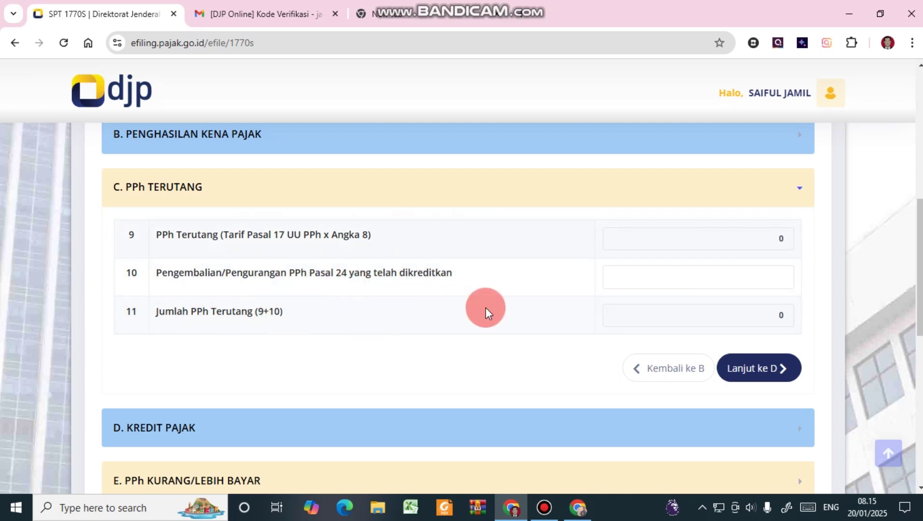
left_click(782, 367)
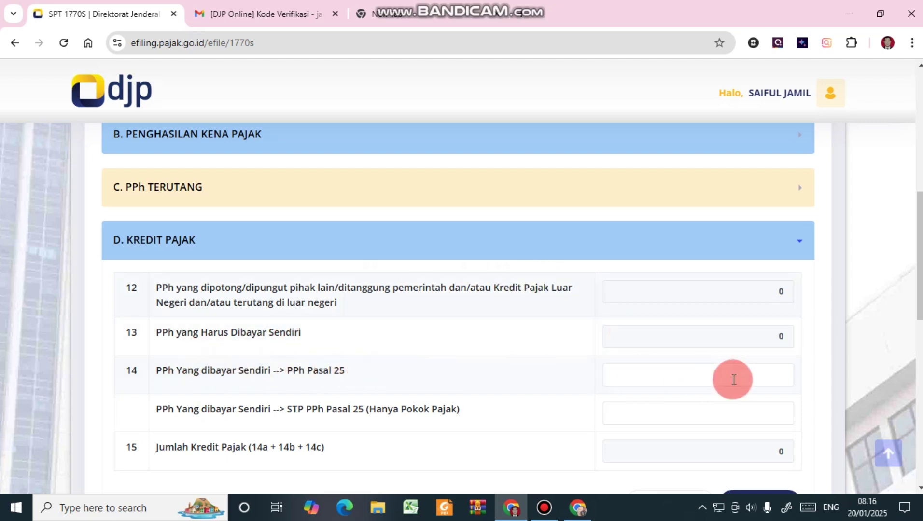
scroll(508, 367, "down", 1)
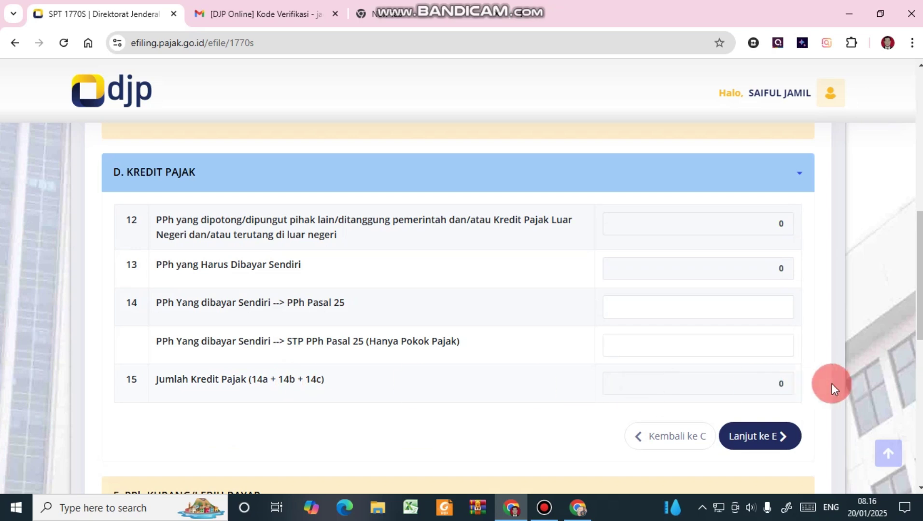
left_click(741, 437)
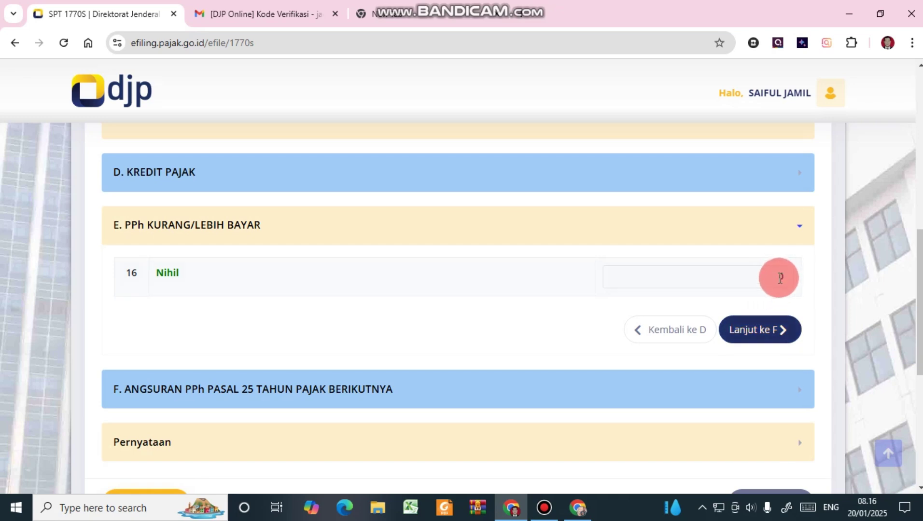
left_click(778, 345)
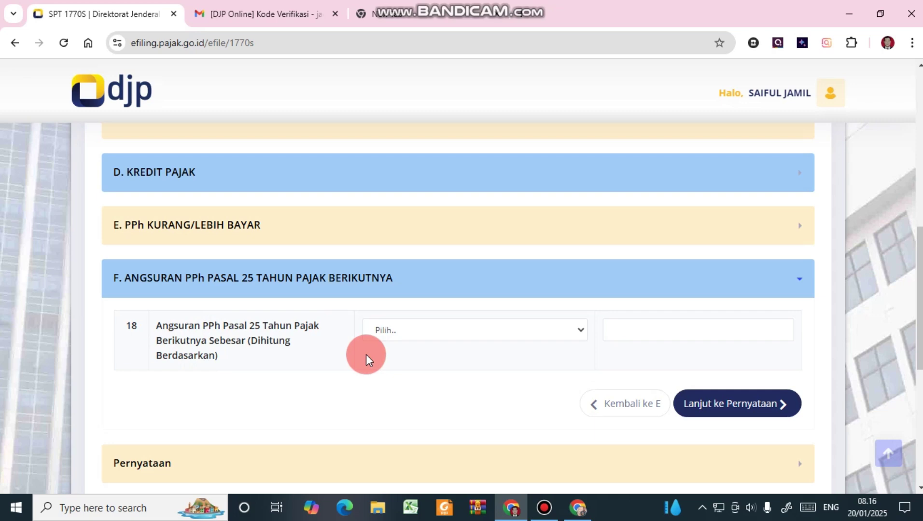
left_click(740, 404)
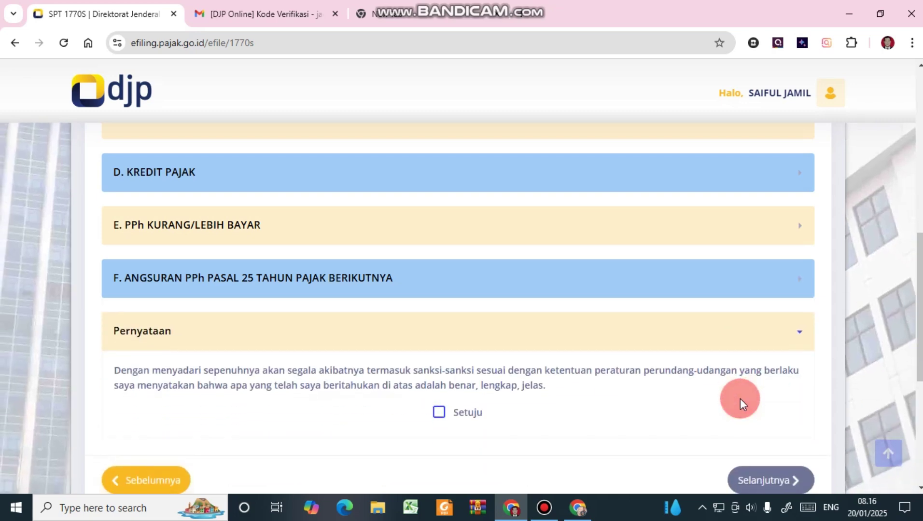
Tick Setuju on the declaration and continue to the Kirim page for 1770S 2024 Nihil.
left_click(438, 413)
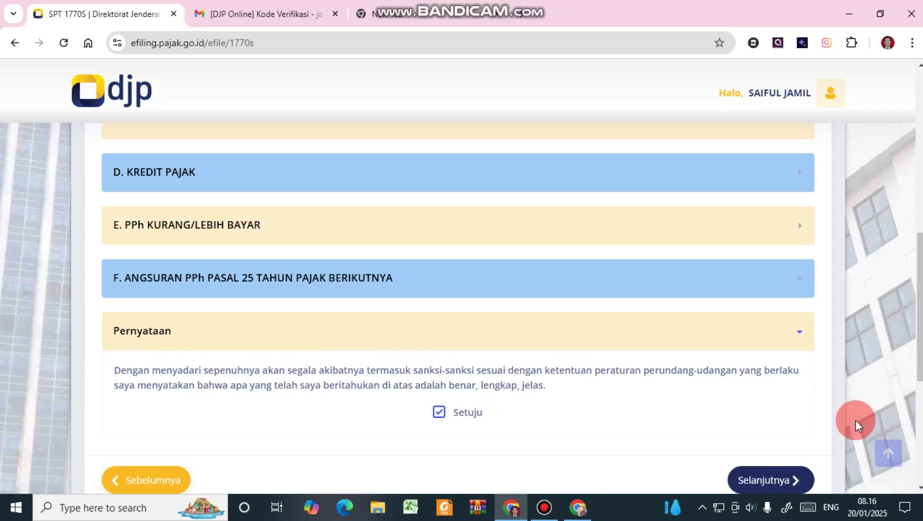
left_click(777, 480)
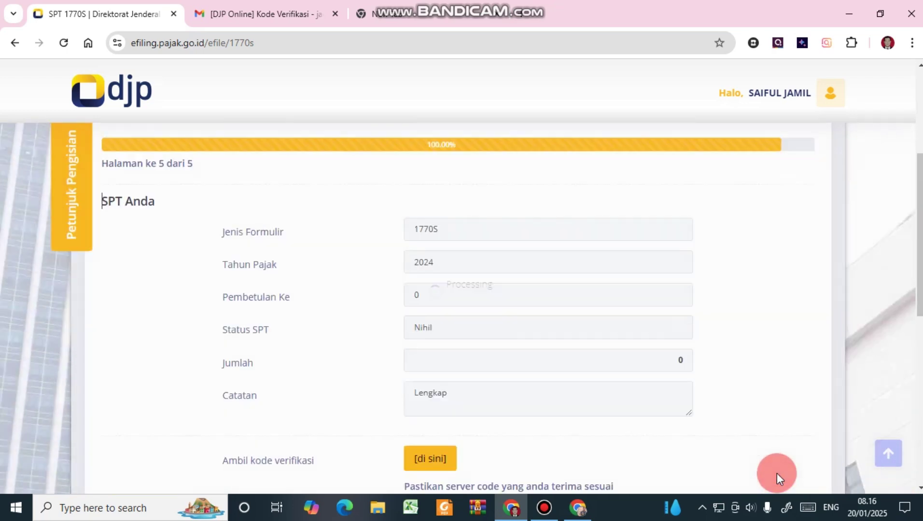
scroll(583, 376, "down", 3)
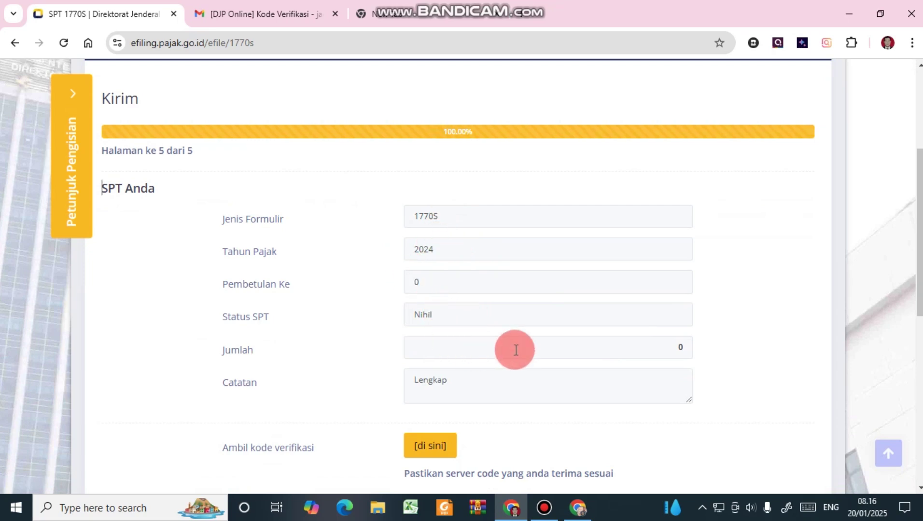
scroll(502, 343, "down", 1)
scroll(500, 362, "down", 1)
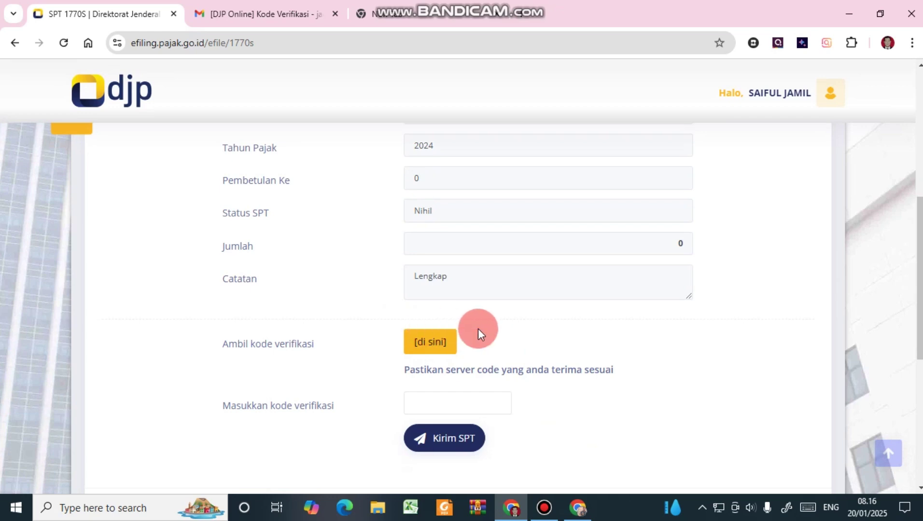
Request the verification code via [di sini] and choose email delivery.
left_click(439, 343)
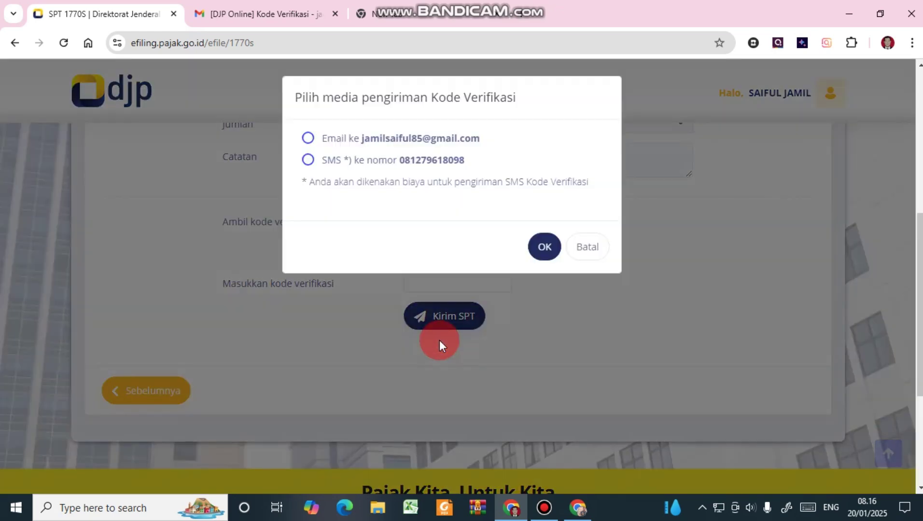
left_click(309, 139)
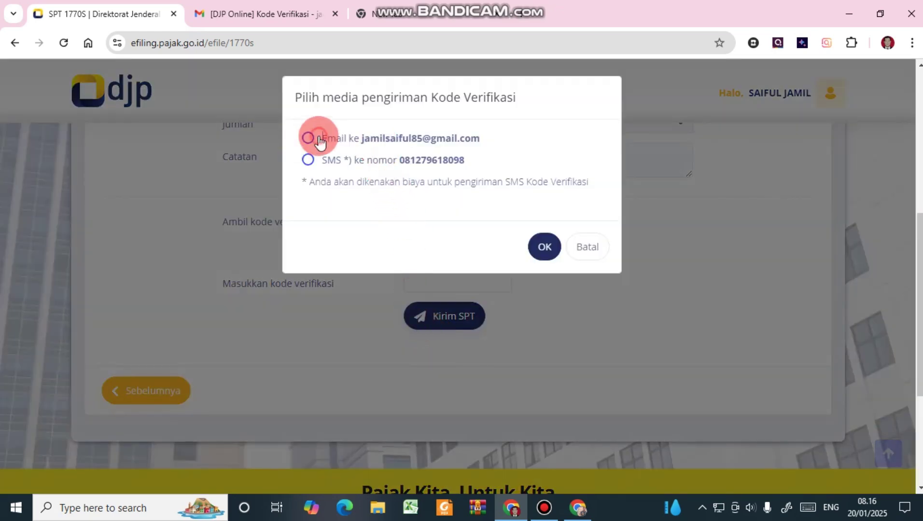
left_click(409, 124)
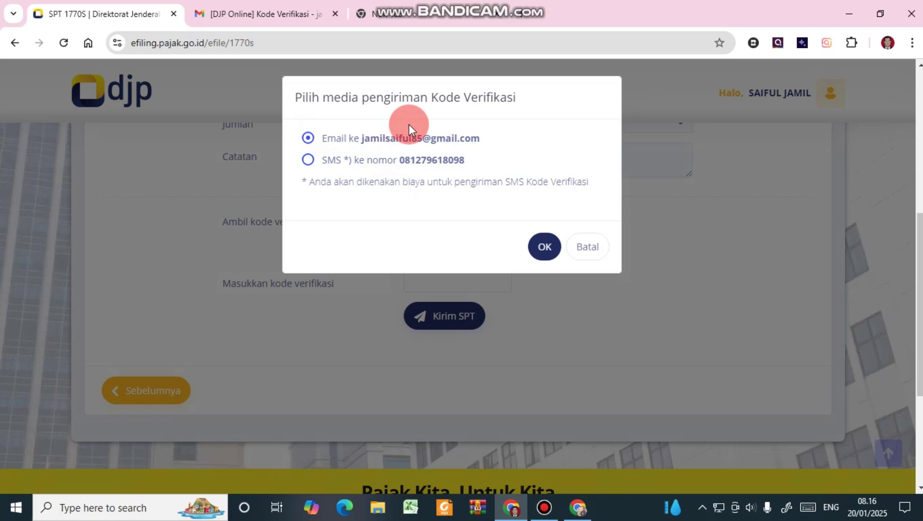
Confirm sending the code by email, then reload the Gmail inbox.
left_click(548, 256)
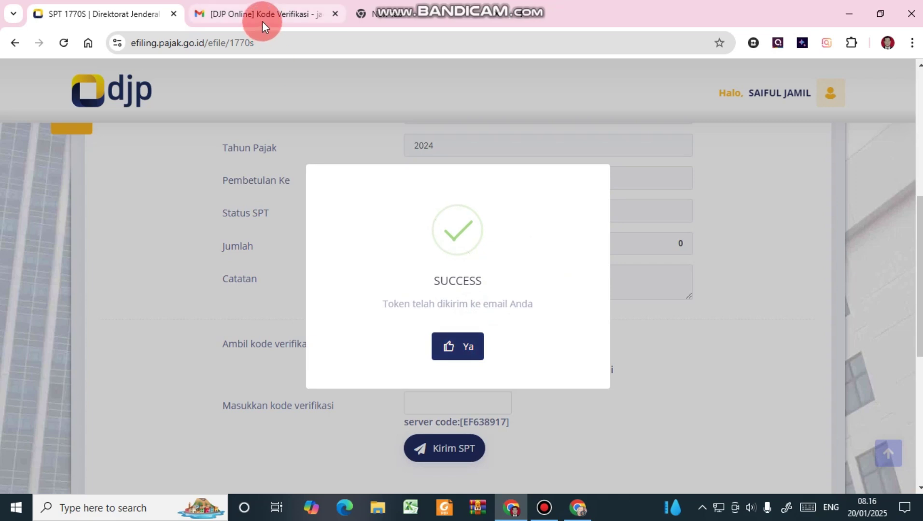
left_click(262, 21)
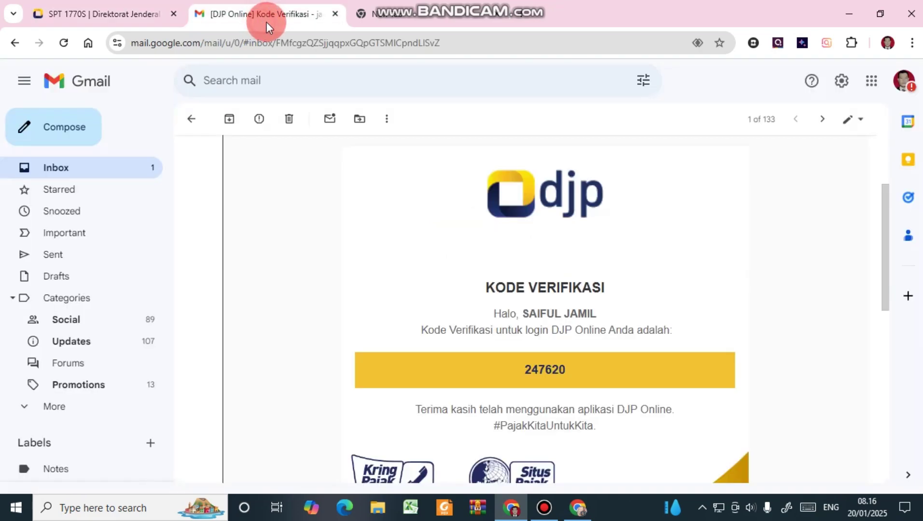
left_click(189, 120)
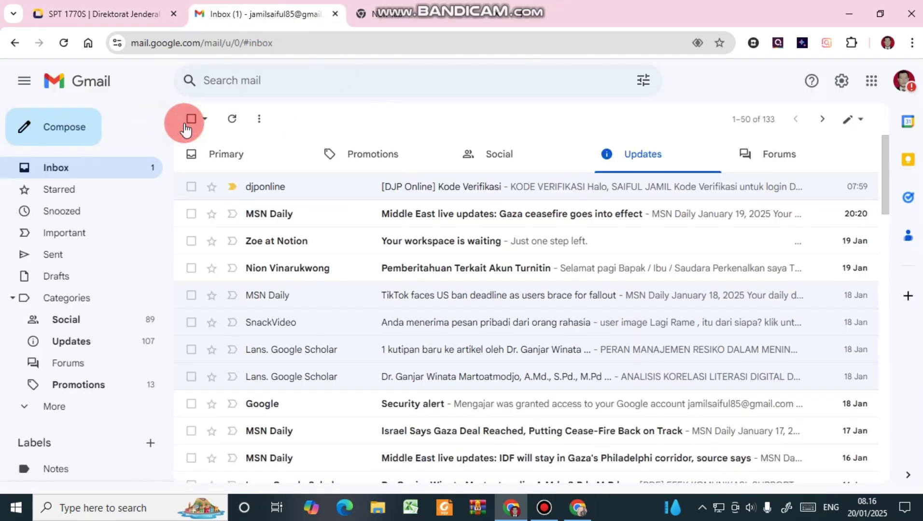
left_click(505, 41)
key("Return")
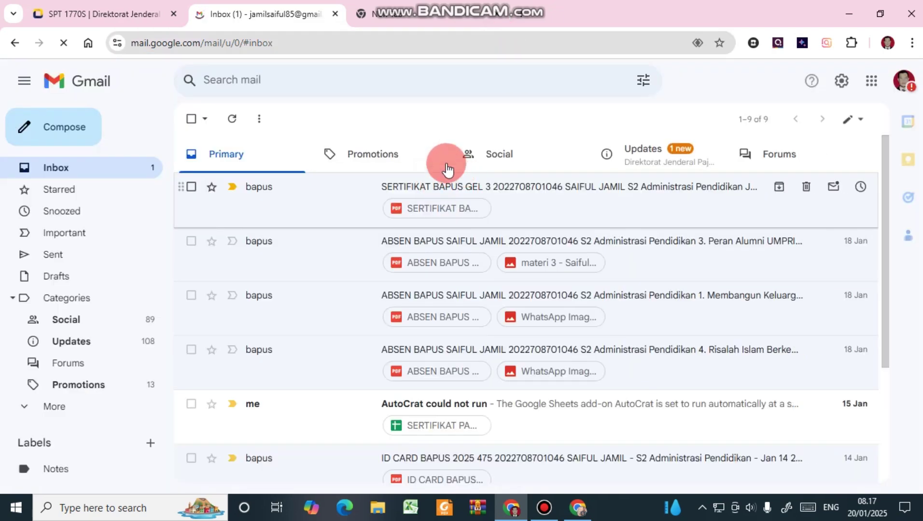
Open the [e-Filing] Kode Verifikasi email under Updates, then dismiss the token-sent message on the form.
left_click(690, 158)
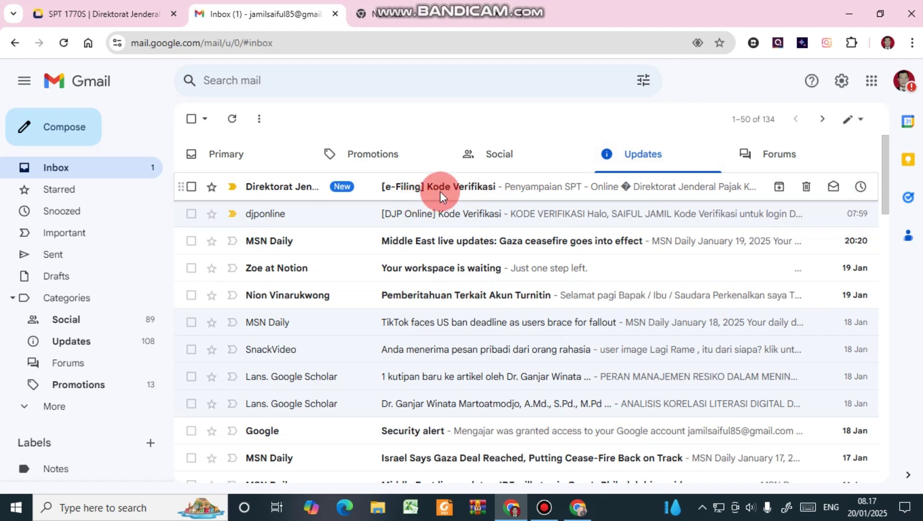
left_click(440, 191)
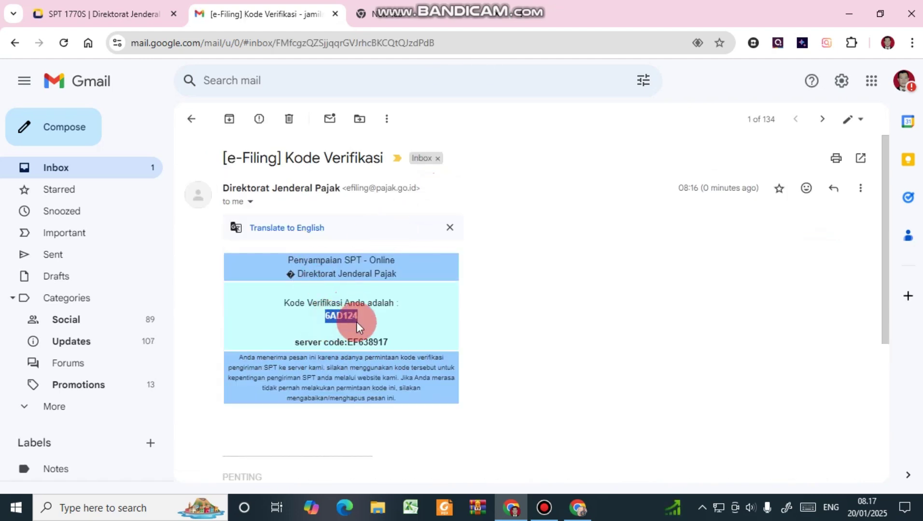
left_click(123, 7)
left_click(461, 345)
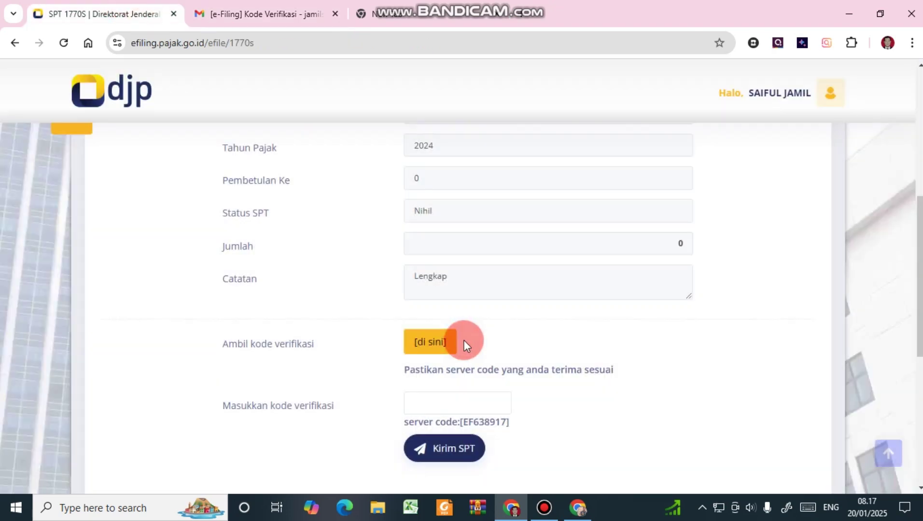
Enter the verification code from the email, checking the server code matches the form.
scroll(491, 338, "down", 2)
left_click(480, 338)
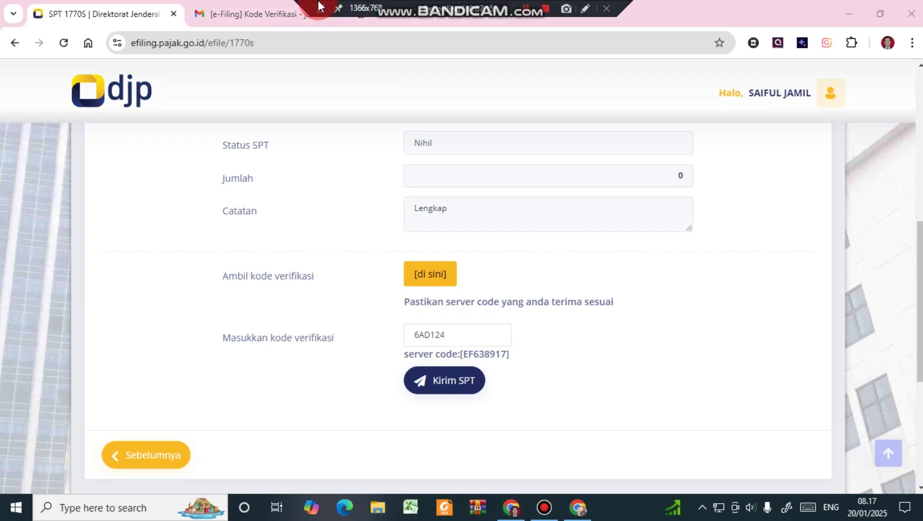
left_click(254, 18)
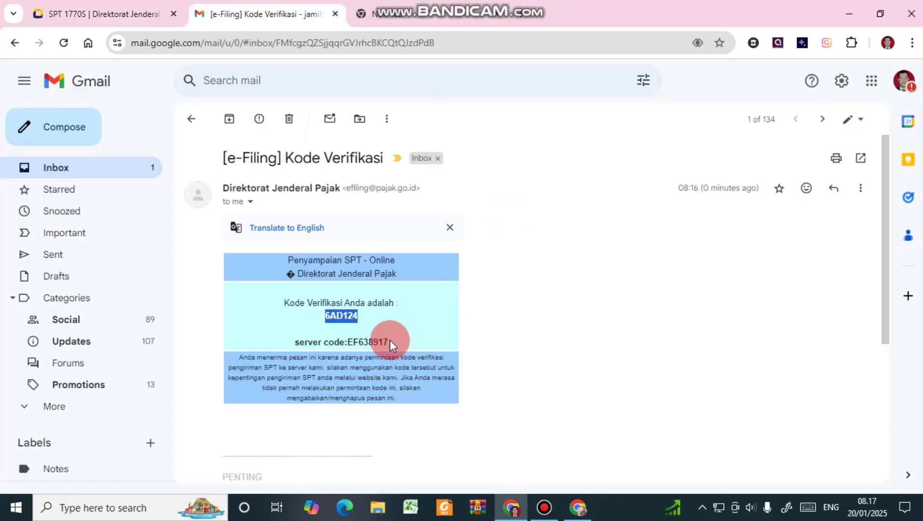
left_click_drag(348, 339, 375, 344)
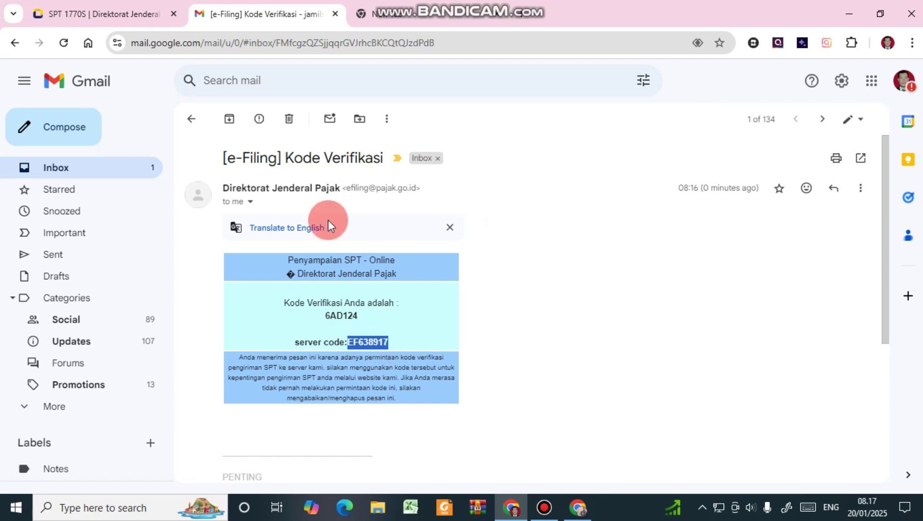
left_click(143, 5)
left_click(514, 294)
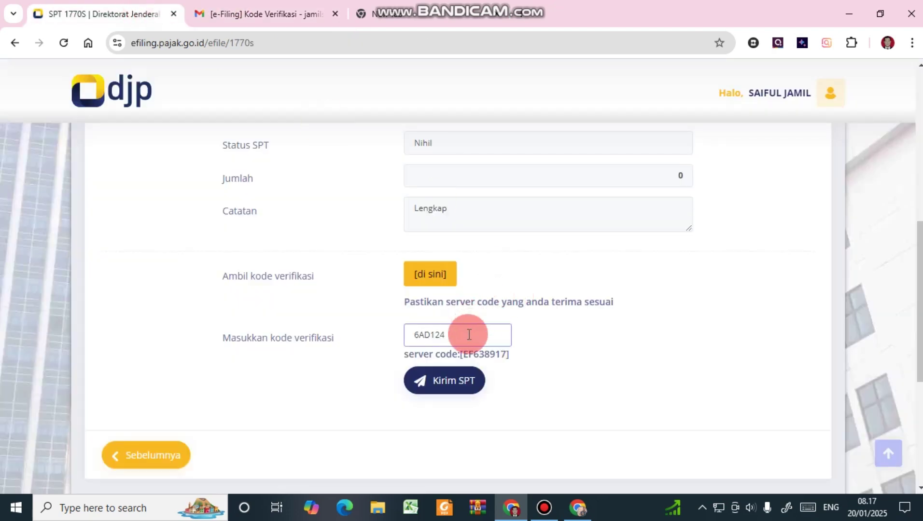
left_click_drag(461, 354, 509, 354)
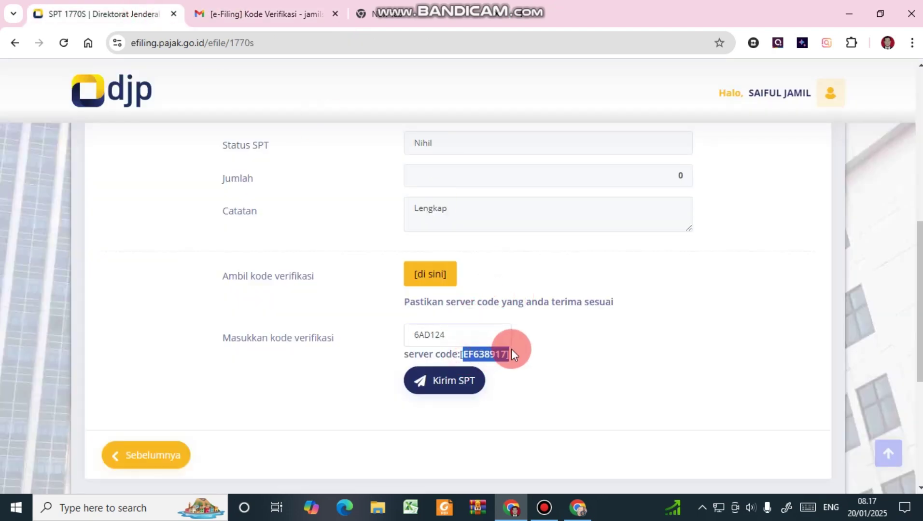
Submit the Nihil SPT 1770S and close the below-PTKP information notice.
left_click(461, 392)
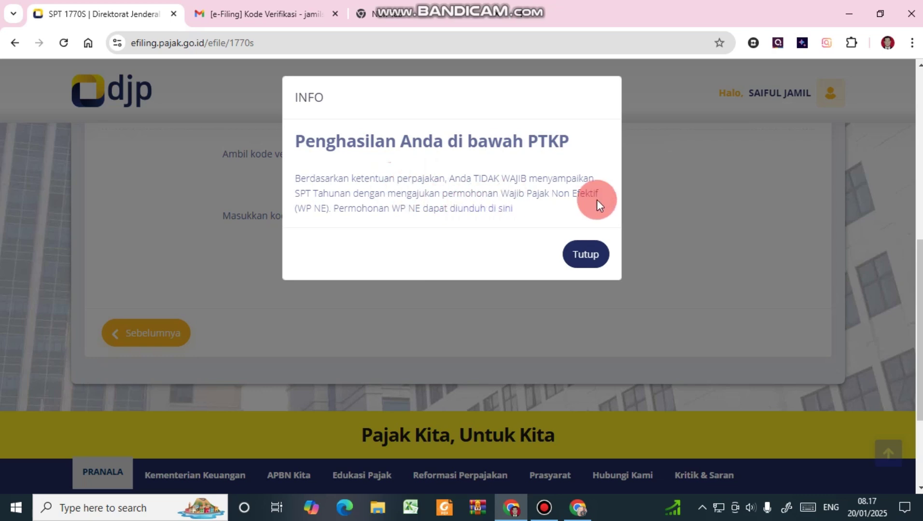
left_click(489, 216)
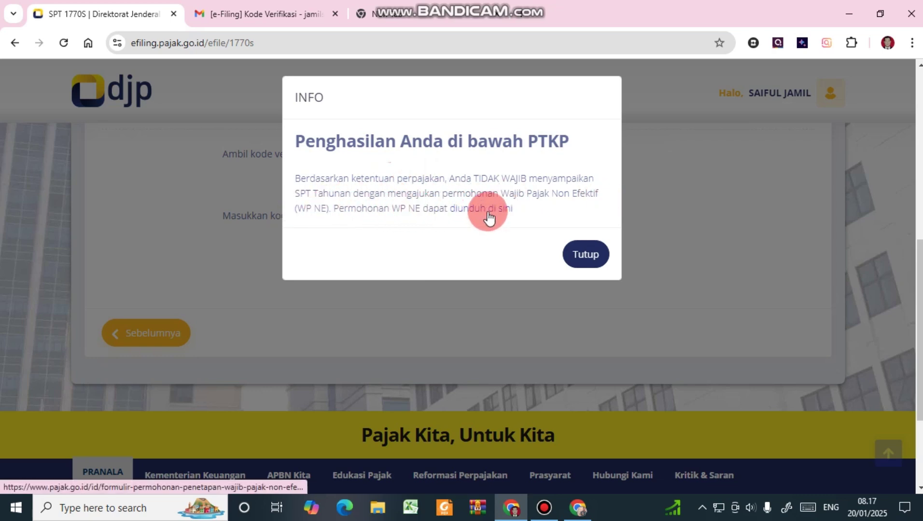
left_click(584, 261)
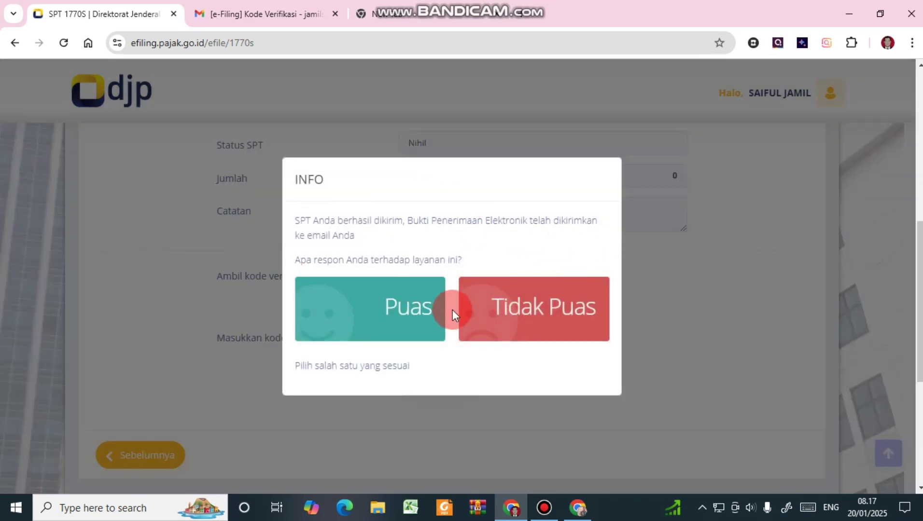
Rate the service Puas and verify Arsip SPT row 1 shows 1770S 2024/01-12 Nihil.
left_click(408, 317)
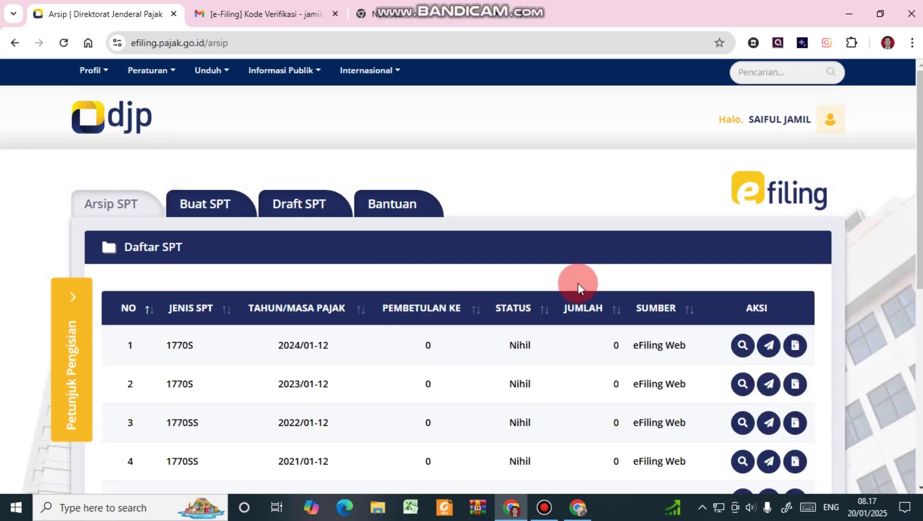
scroll(565, 283, "down", 3)
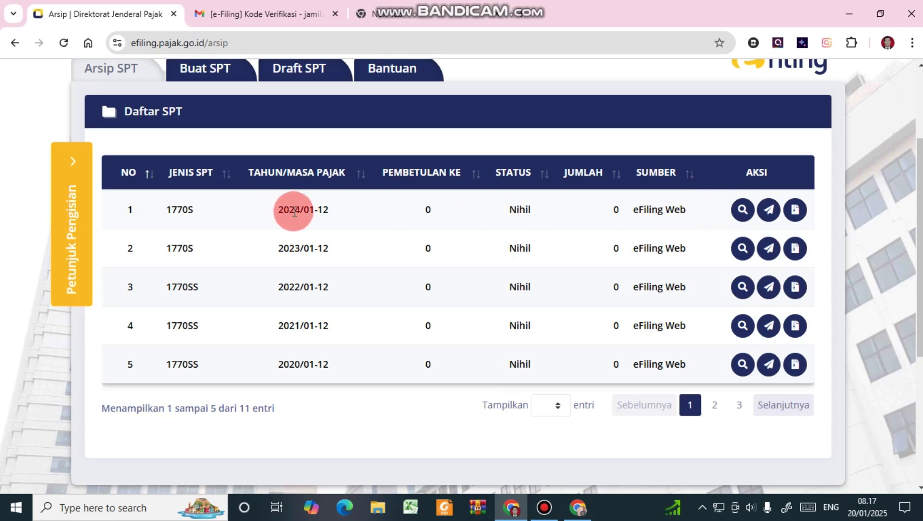
left_click_drag(278, 210, 326, 207)
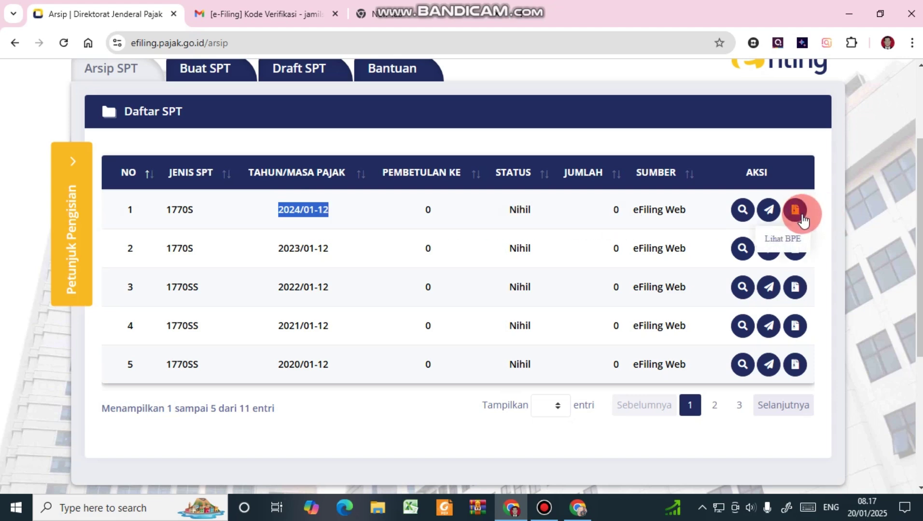
left_click(258, 14)
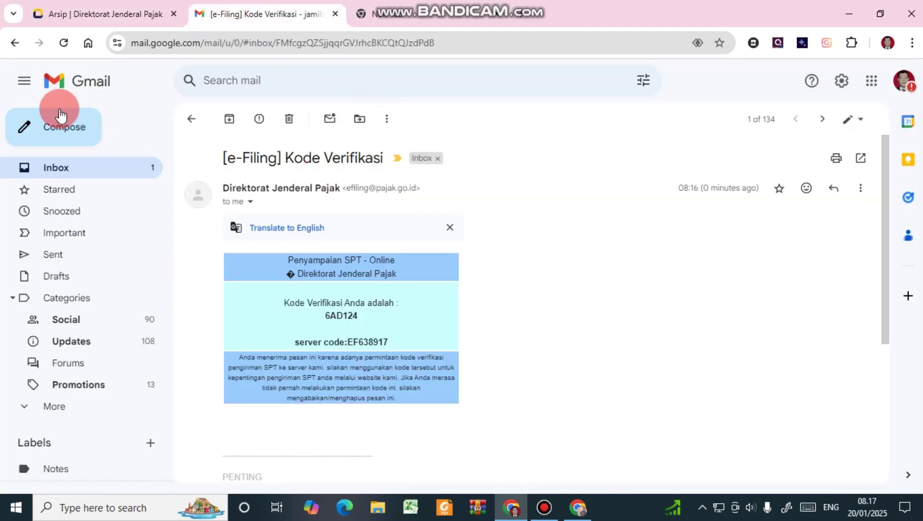
Open the '[e-Filing] Bukti Penerimaan Elektronik' email from the inbox and read through it.
left_click(192, 119)
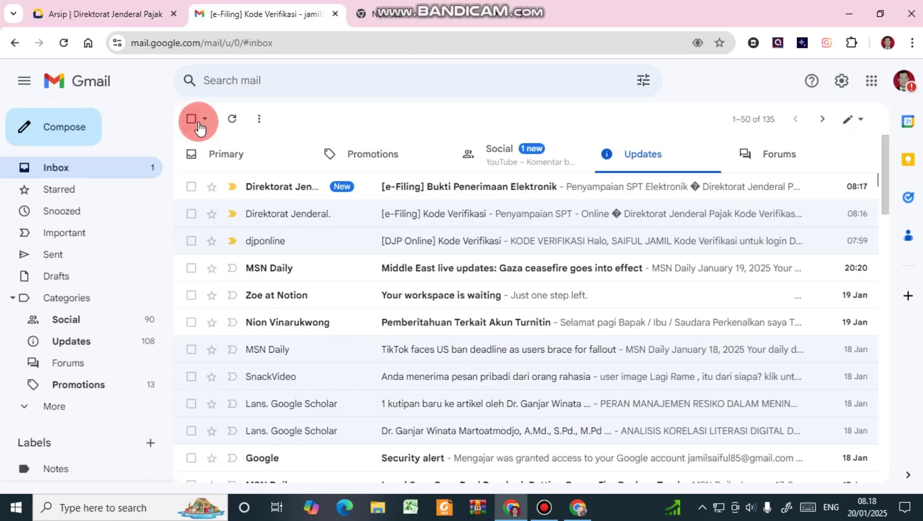
left_click(457, 187)
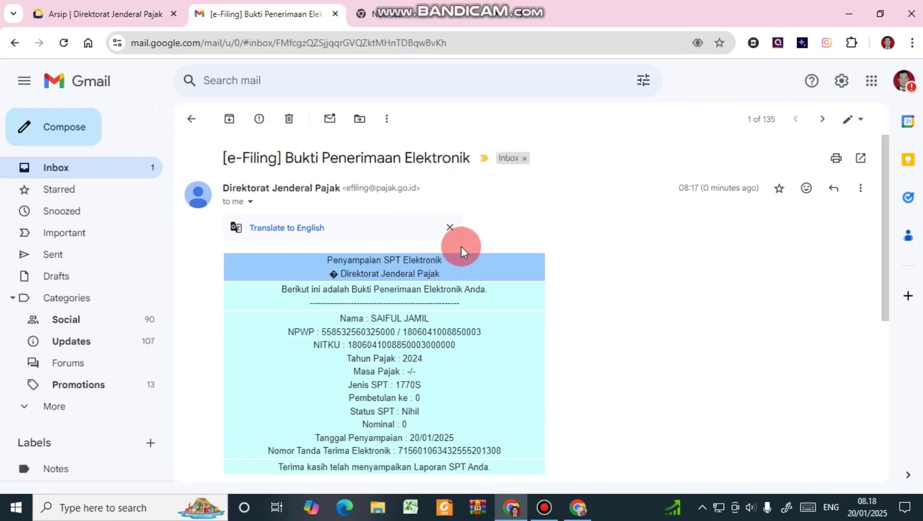
scroll(461, 247, "down", 3)
scroll(432, 258, "down", 3)
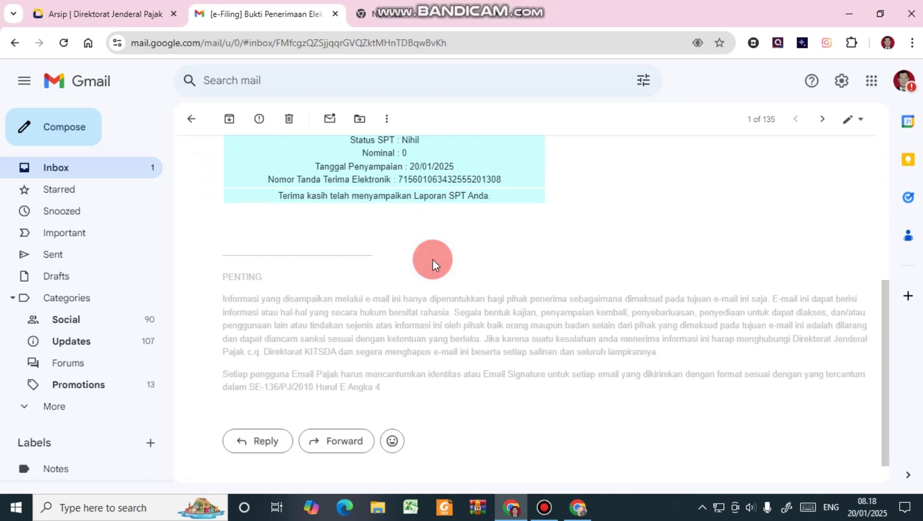
scroll(433, 259, "up", 4)
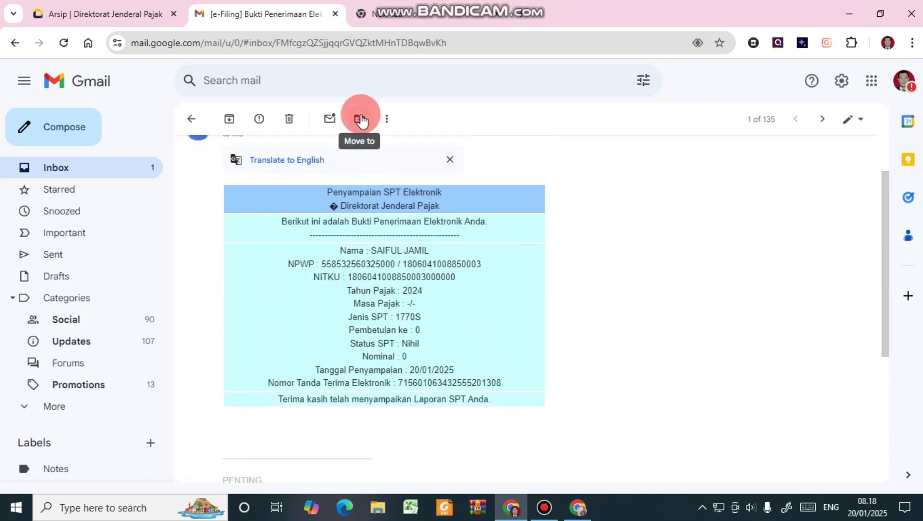
left_click(388, 118)
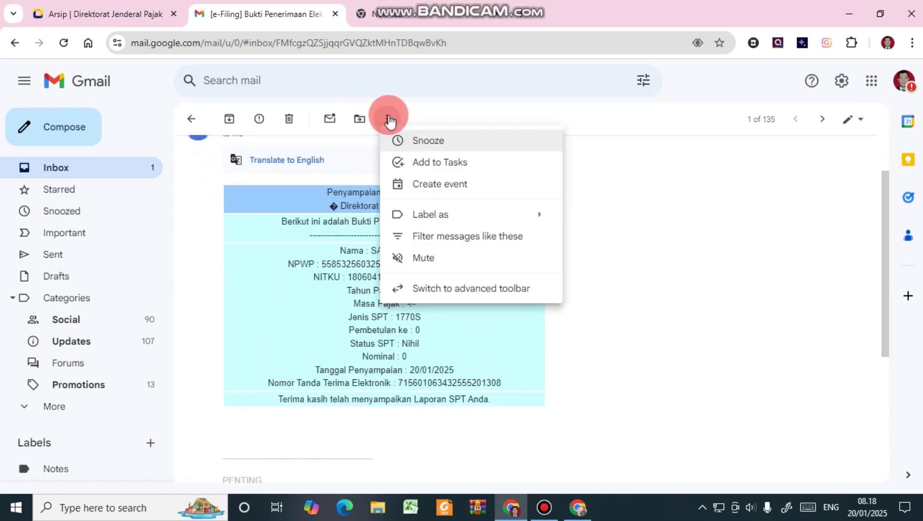
left_click(388, 119)
scroll(482, 247, "up", 2)
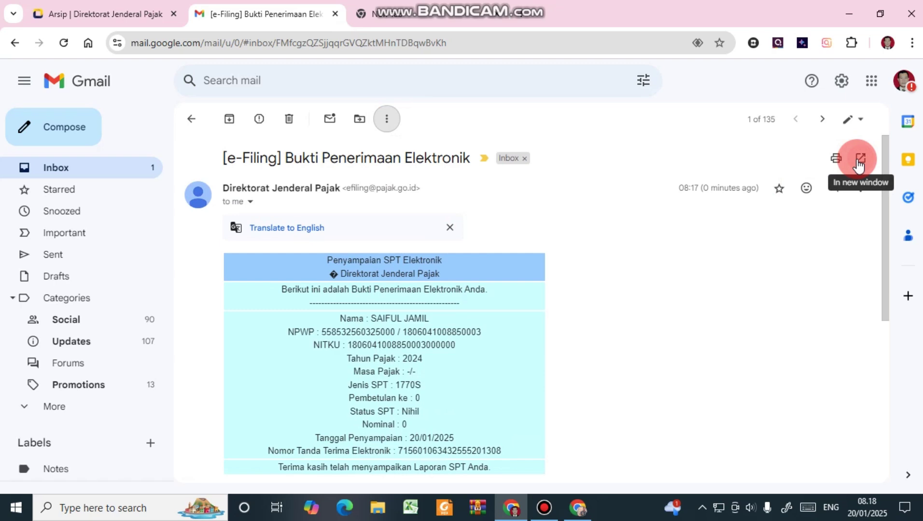
Print all with destination Save as PDF and review the Margins and Scale settings.
left_click(840, 155)
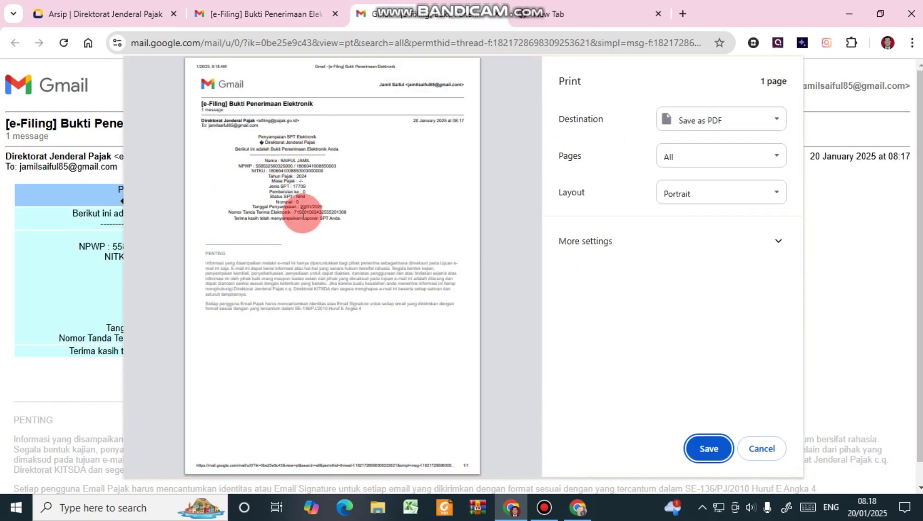
left_click(588, 241)
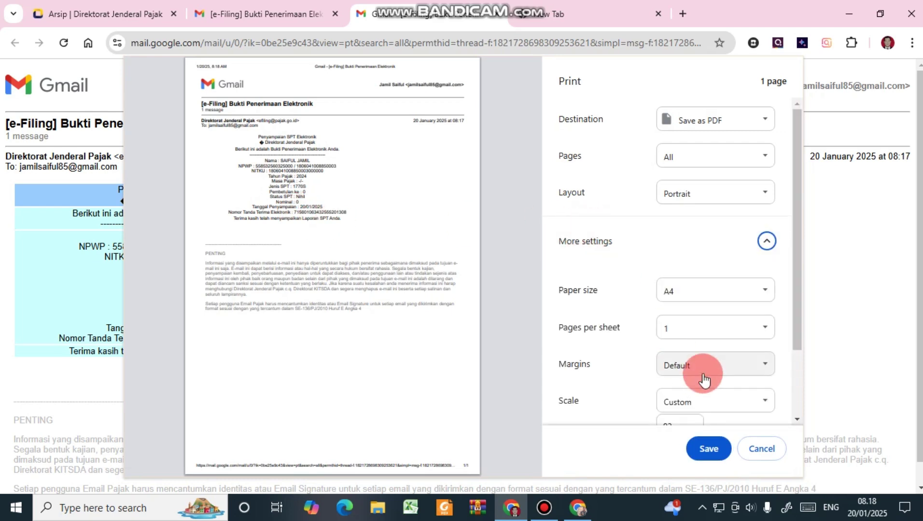
scroll(697, 367, "down", 2)
left_click(682, 288)
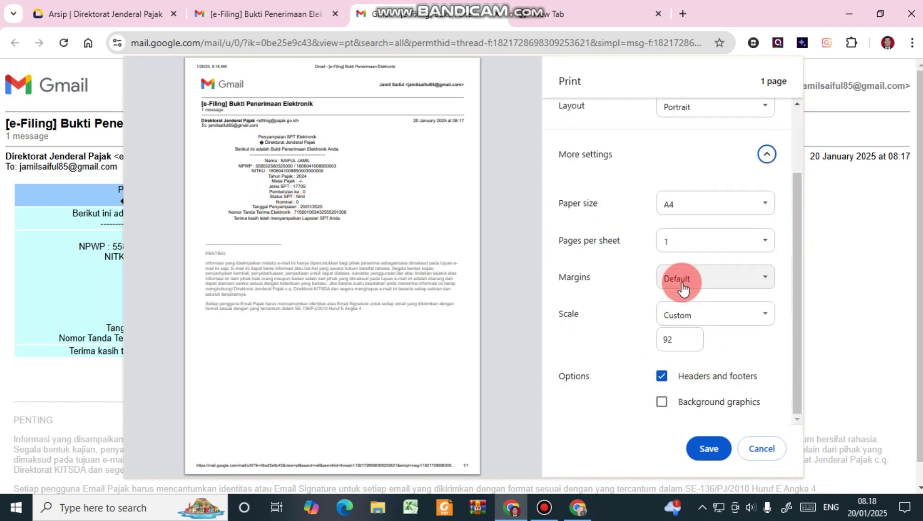
scroll(682, 288, "up", 3)
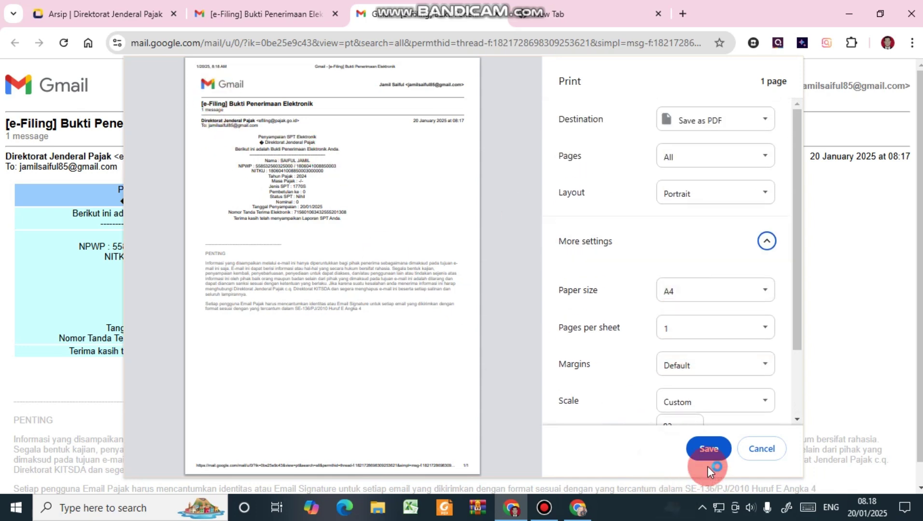
scroll(674, 344, "down", 2)
Save the receipt PDF, prefixing the file name with the taxpayer's name and an underscore.
left_click(708, 451)
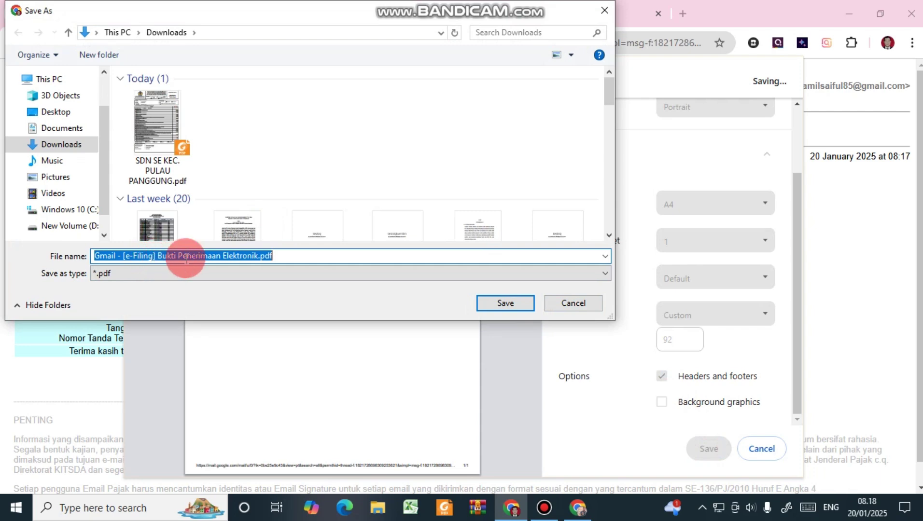
left_click(95, 255)
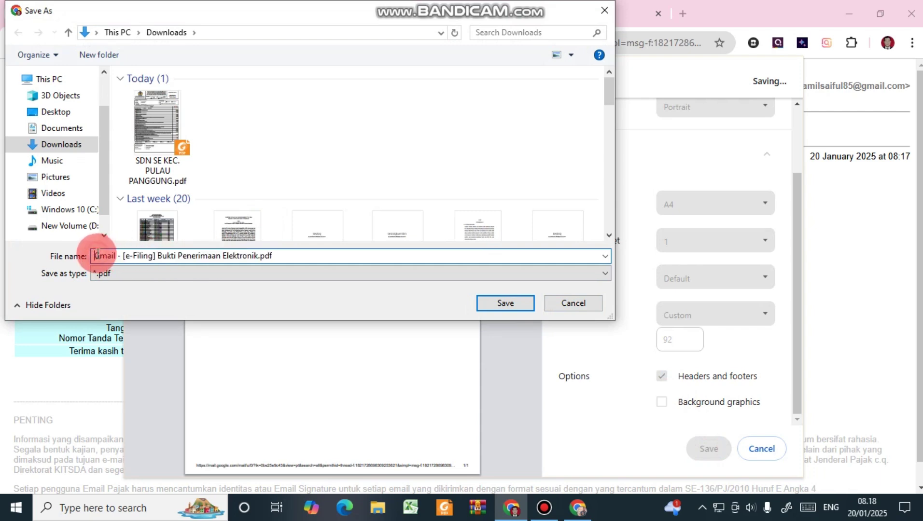
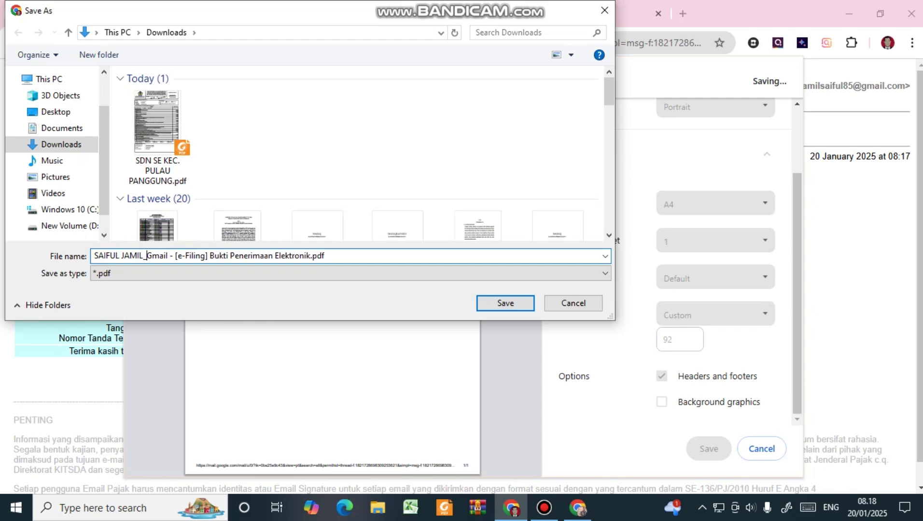
Switch the save location to New Volume (D:) and create a new folder there.
left_click(86, 226)
left_click(211, 164)
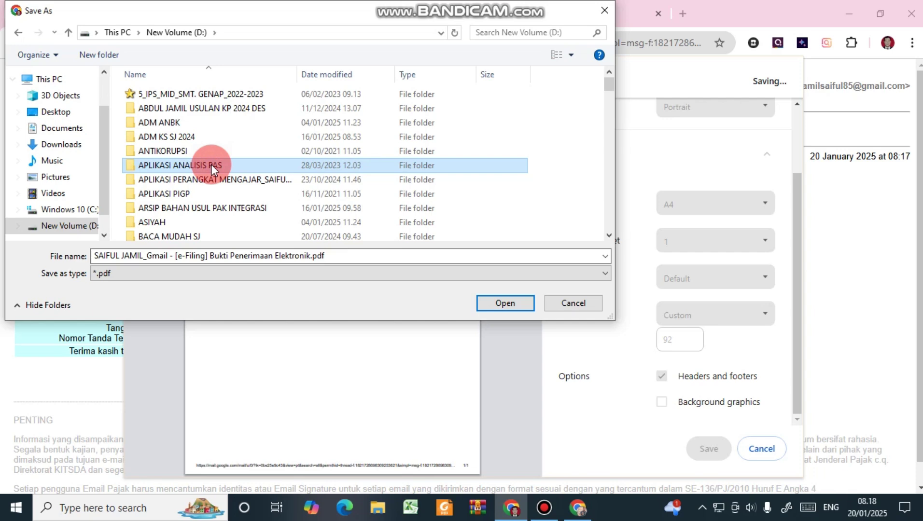
key("p")
left_click(535, 153)
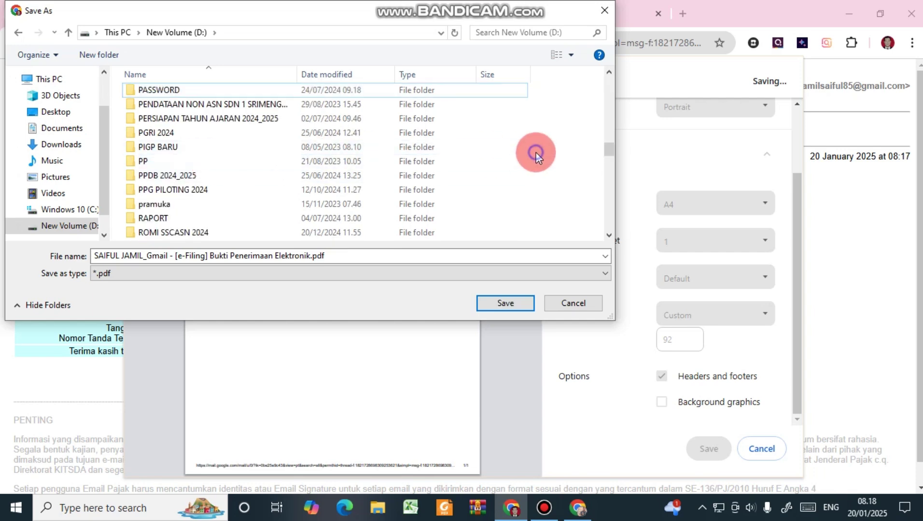
right_click(536, 152)
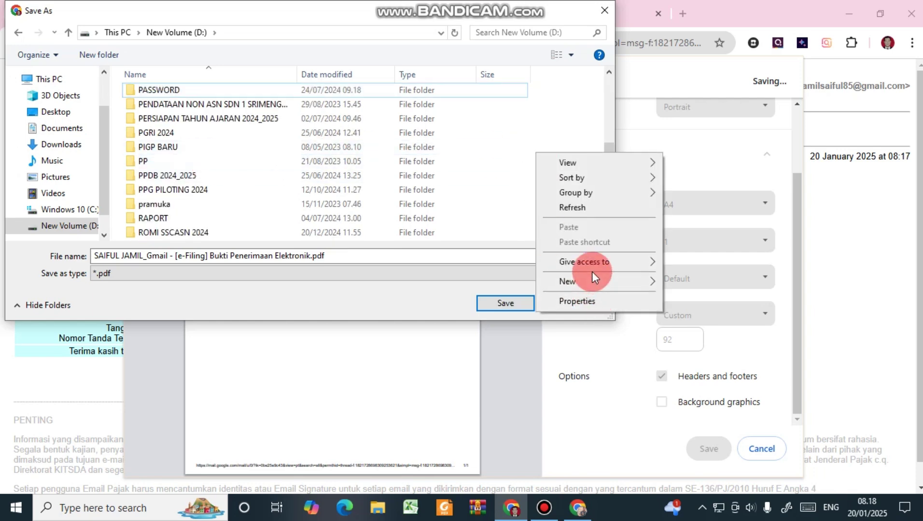
mouse_move(599, 279)
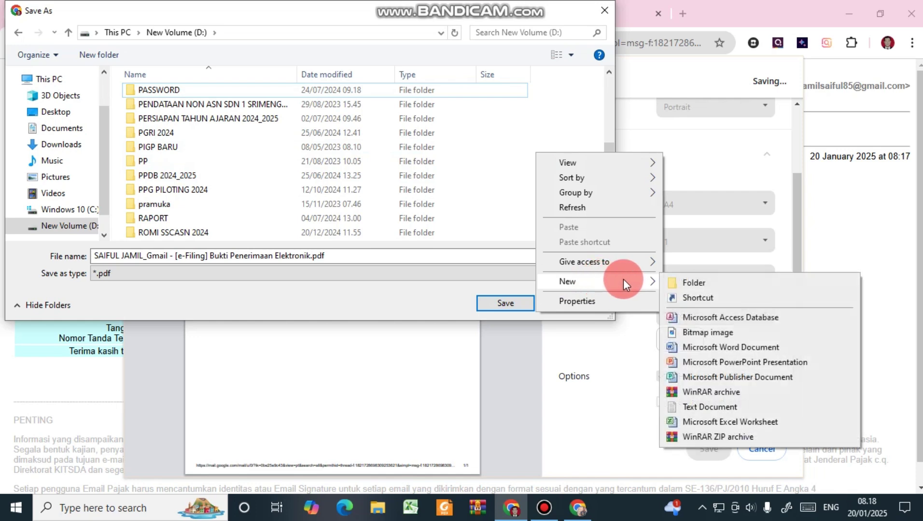
left_click(675, 282)
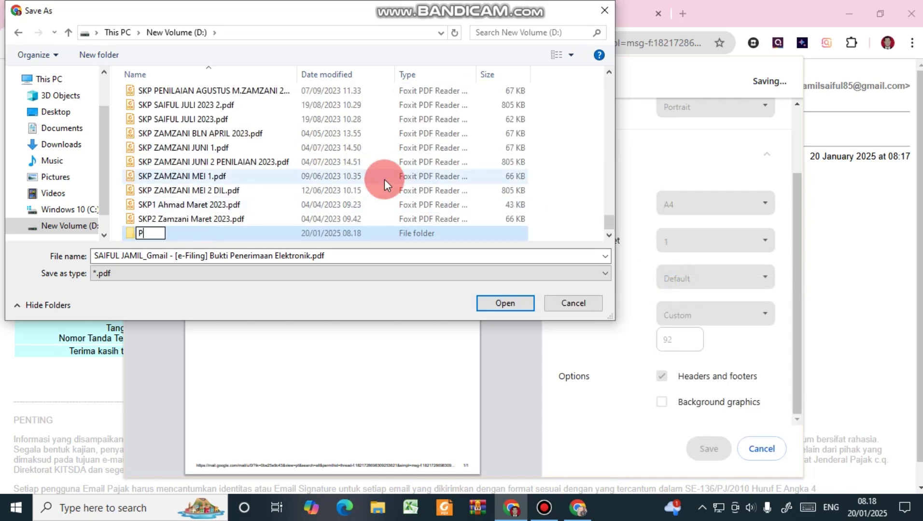